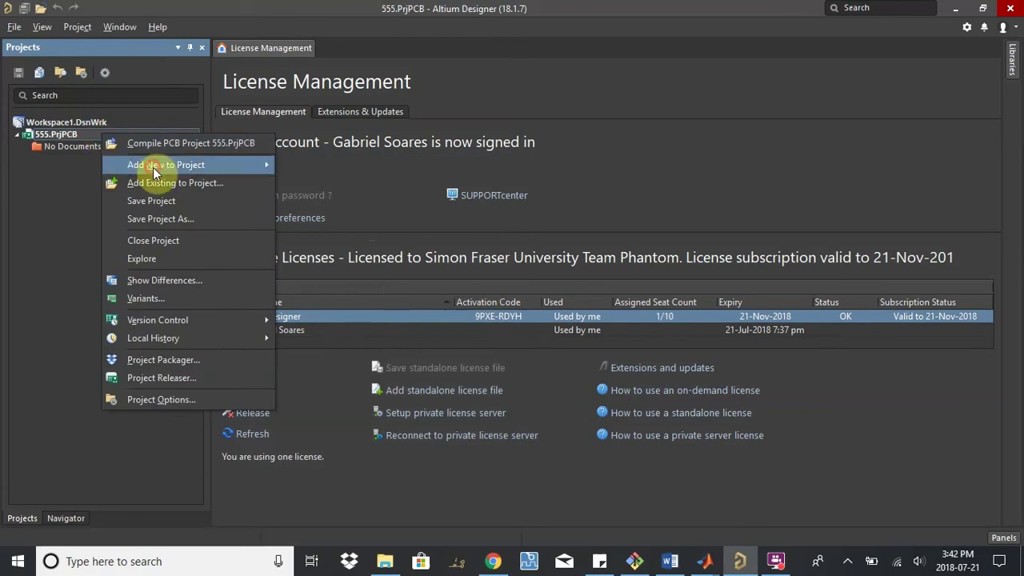
- Add a new schematic library to the 555.PrjPCB project and select its Component_1 entry
mouse_move(152, 165)
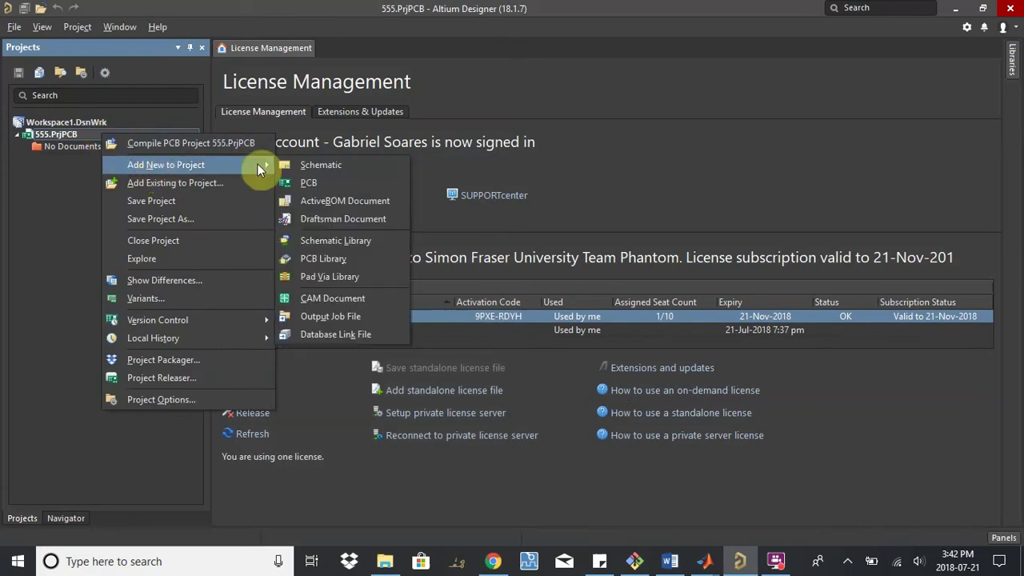
click(337, 239)
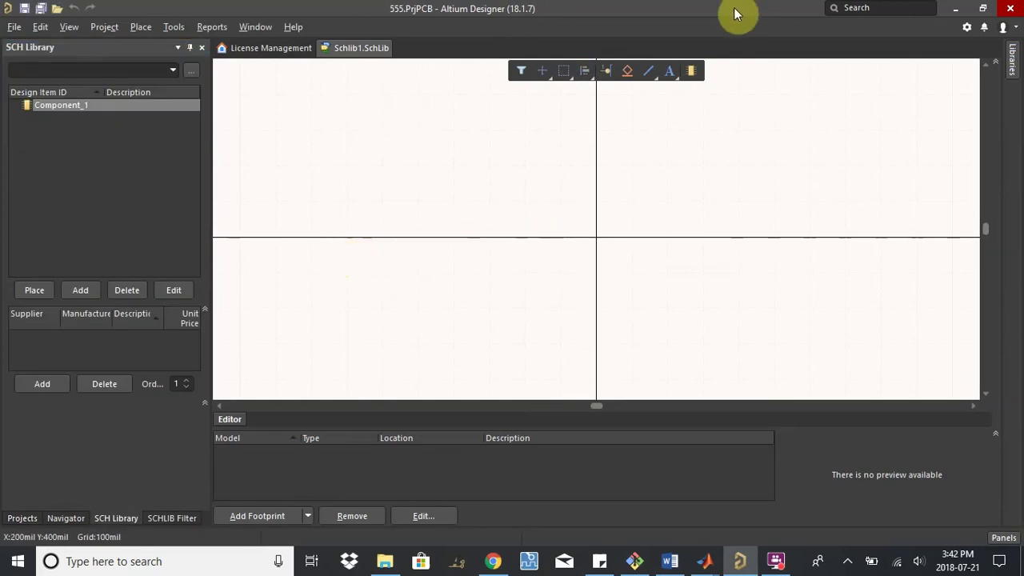
click(86, 105)
click(532, 193)
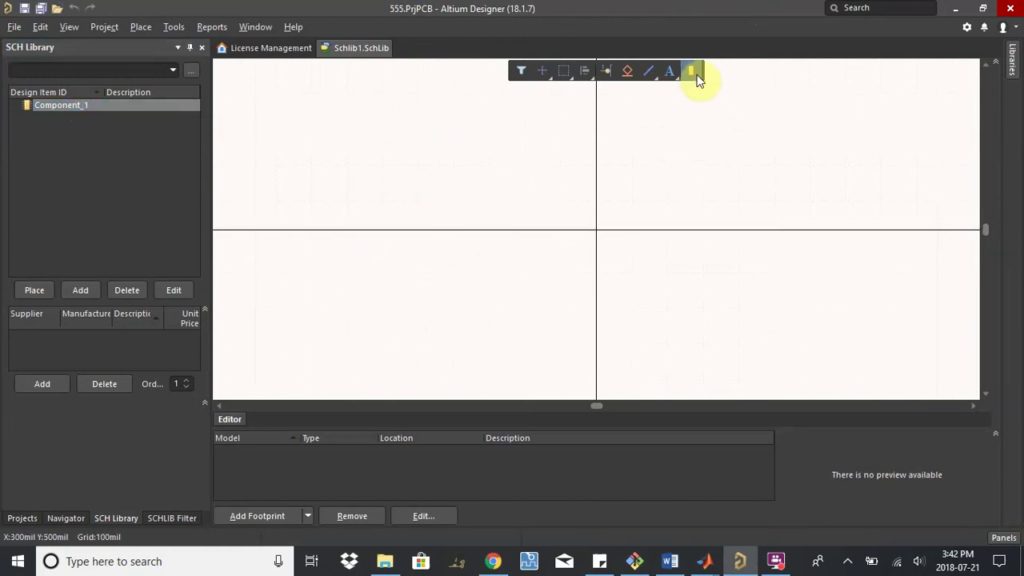
- Look through the components available in the Miscellaneous Devices.IntLib library
click(1012, 61)
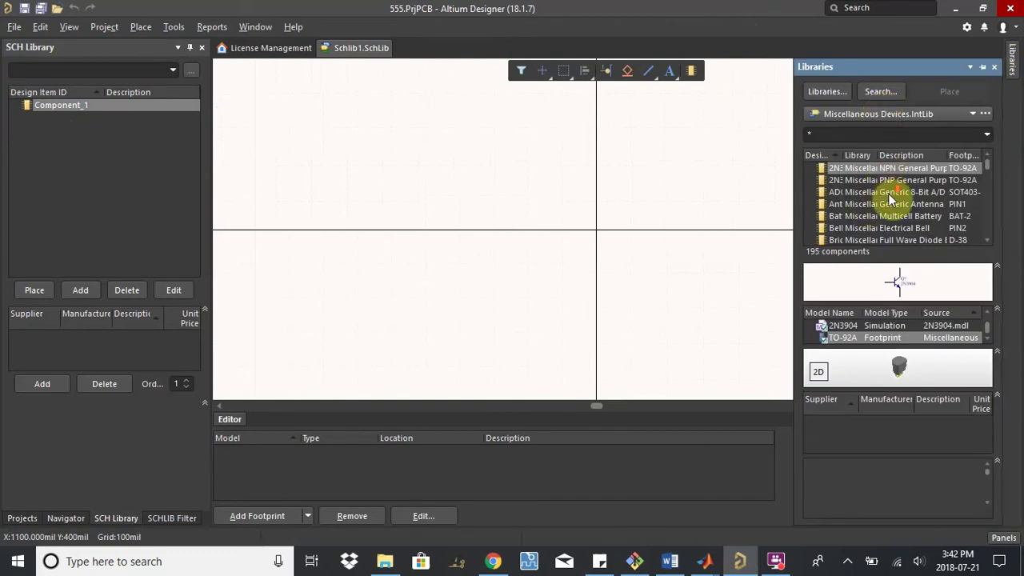
scroll(890, 198, down, 20)
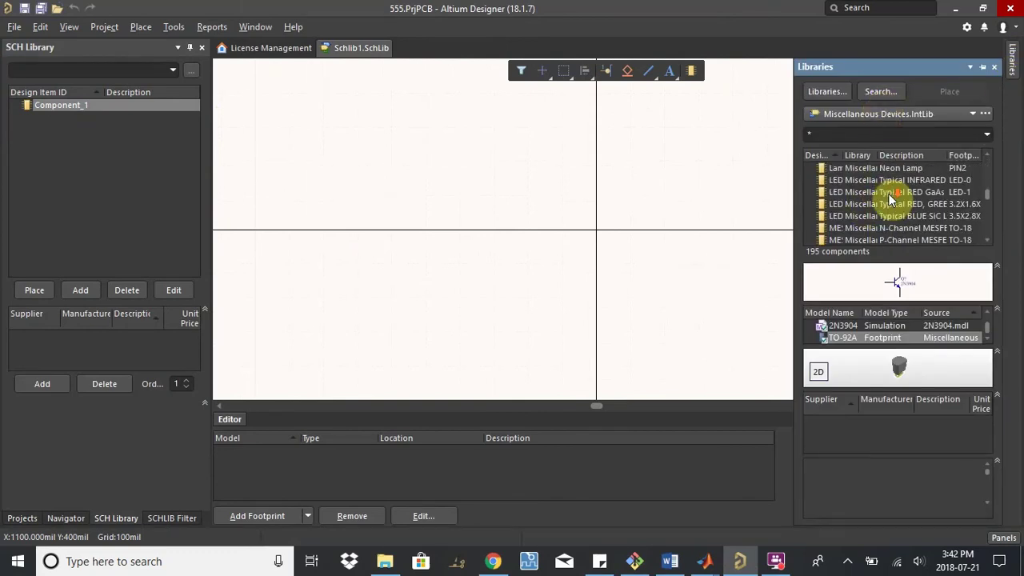
scroll(891, 199, up, 10)
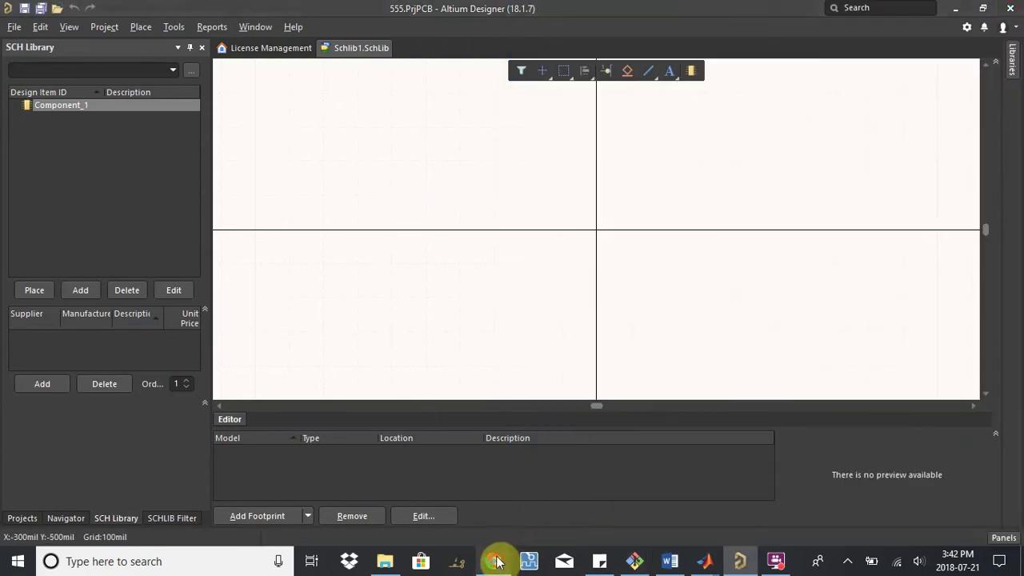
- Switch to Chrome and open the Digi-Key website in the new tab
click(493, 560)
click(320, 8)
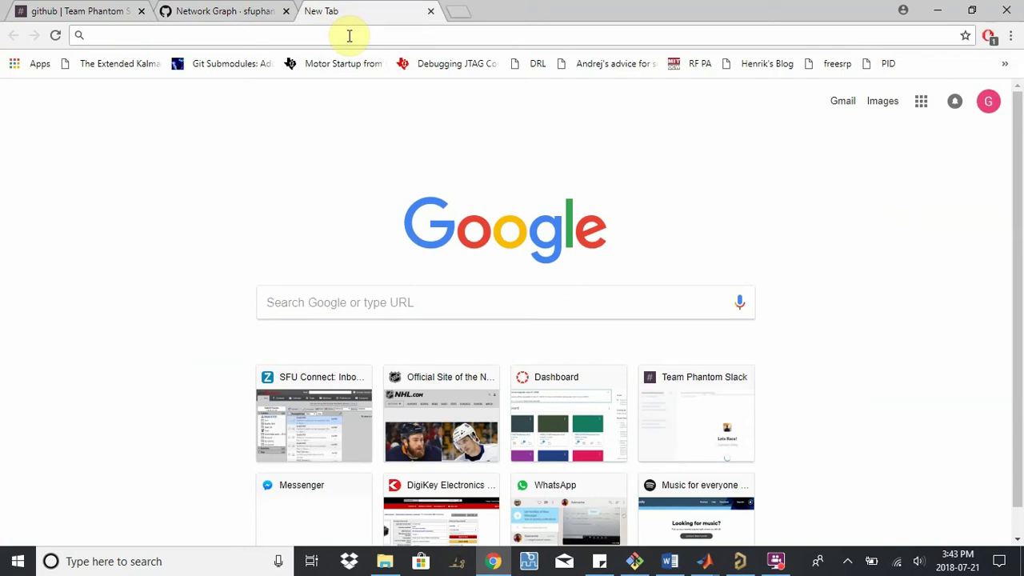
text(digikey)
key(Return)
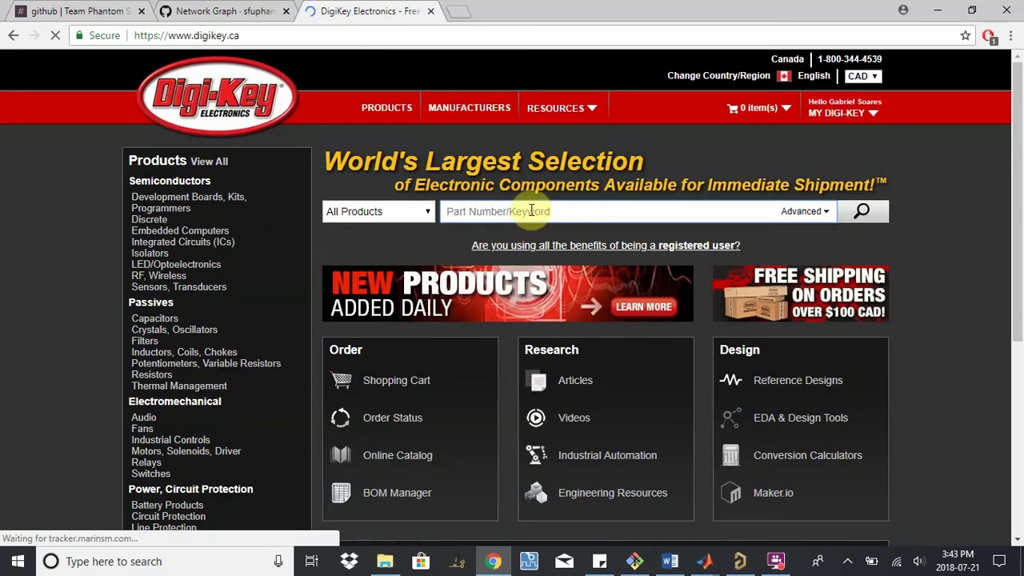
- Search Digi-Key for ne555 and open the Clock/Timing - Programmable Timers and Oscillators category under Integrated Circuits
click(530, 210)
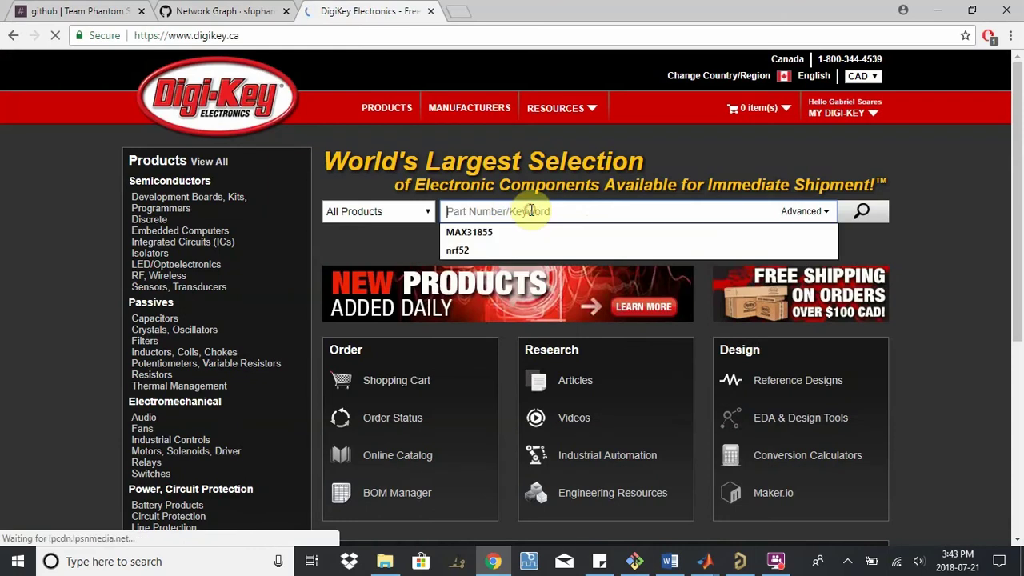
text(ne55)
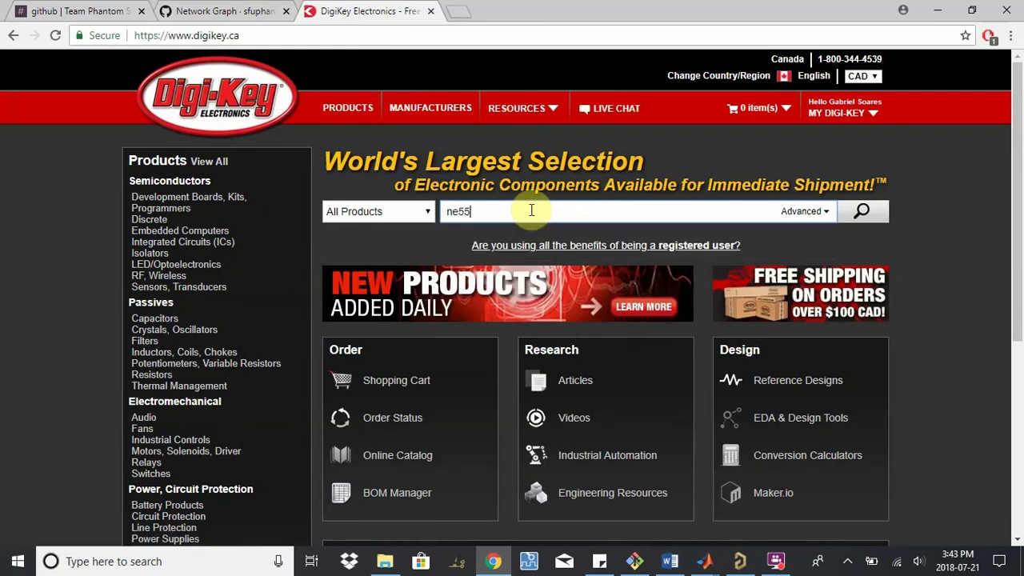
text(5)
key(Return)
scroll(360, 297, down, 3)
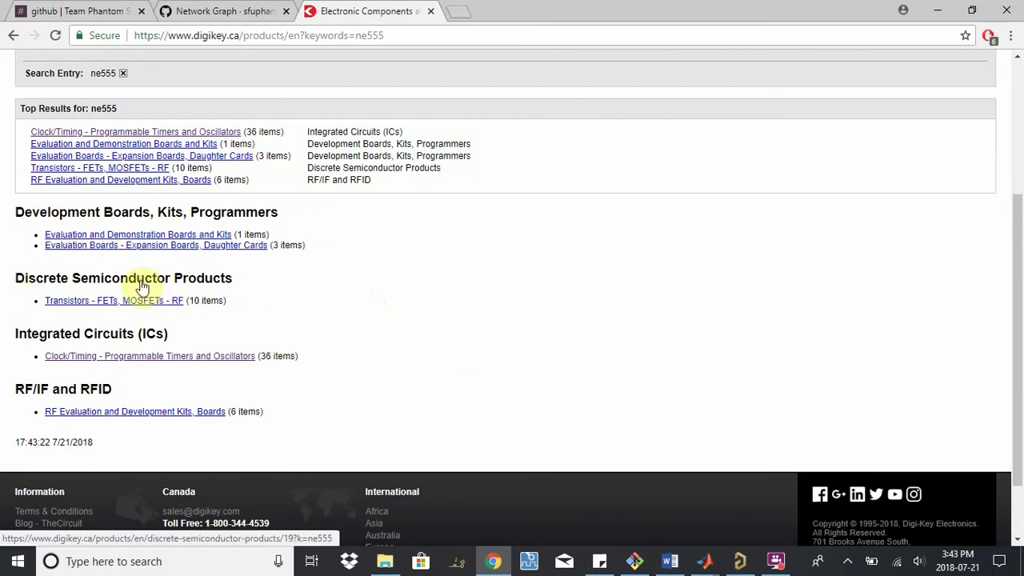
click(181, 357)
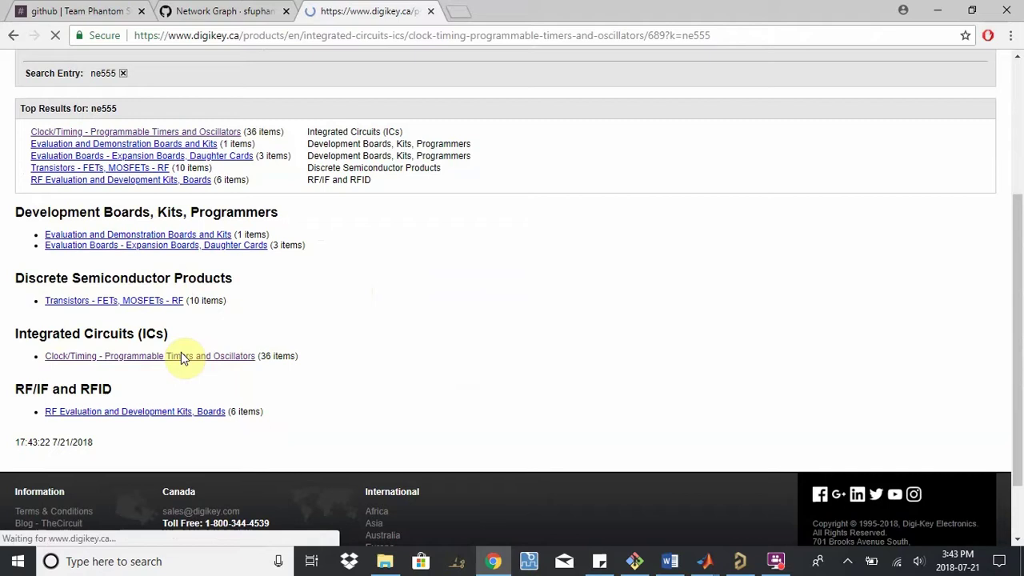
- Examine the unit prices and minimum order quantities of the listed NE555 timers
scroll(300, 328, down, 8)
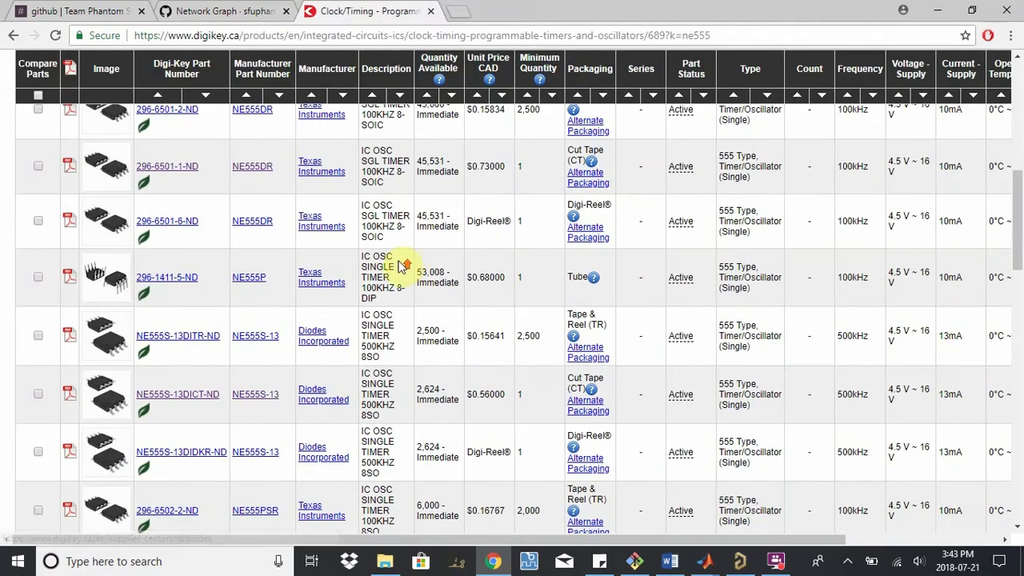
scroll(402, 264, up, 4)
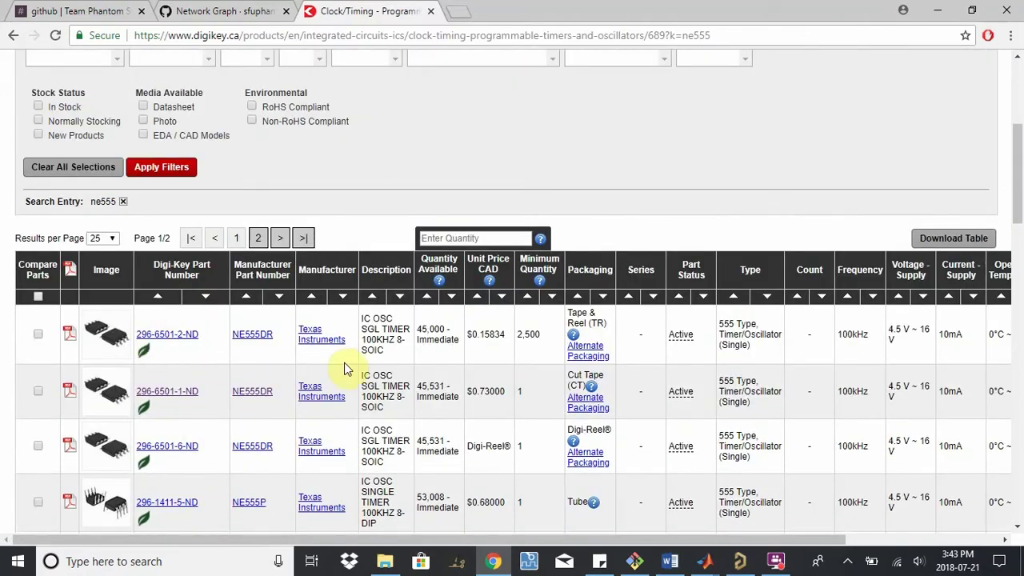
scroll(346, 368, down, 3)
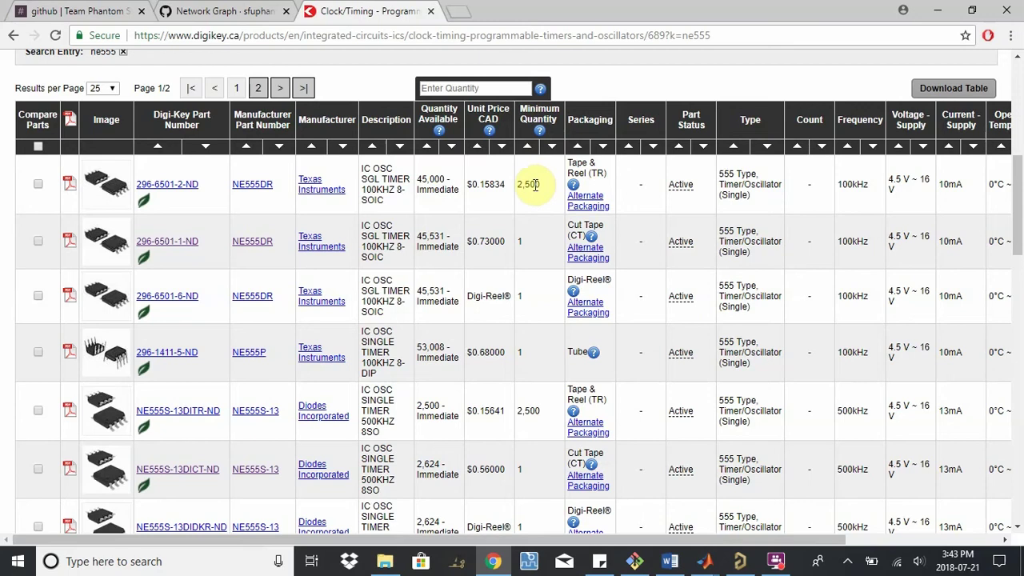
drag(505, 185, 479, 184)
click(481, 184)
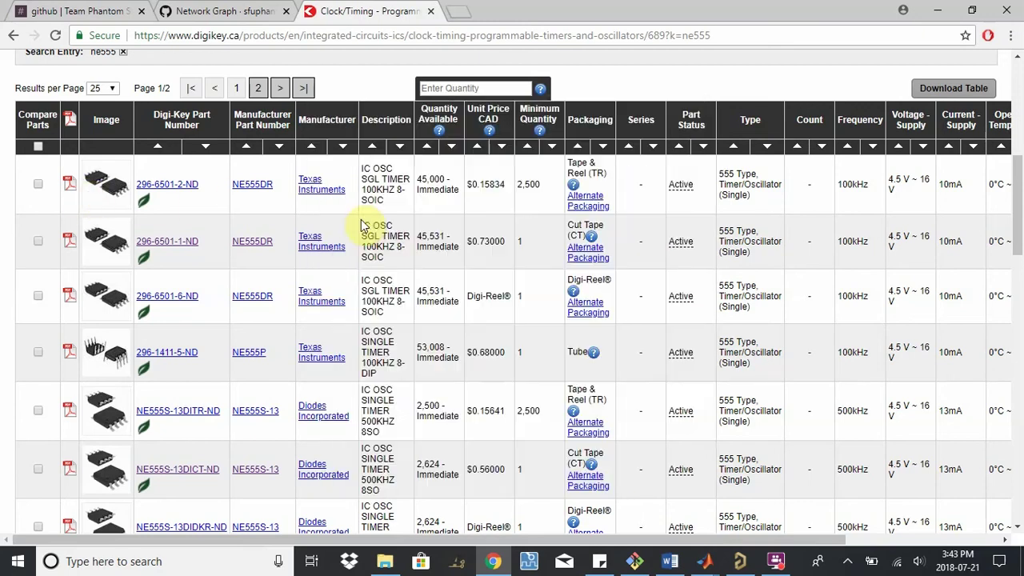
drag(540, 185, 507, 184)
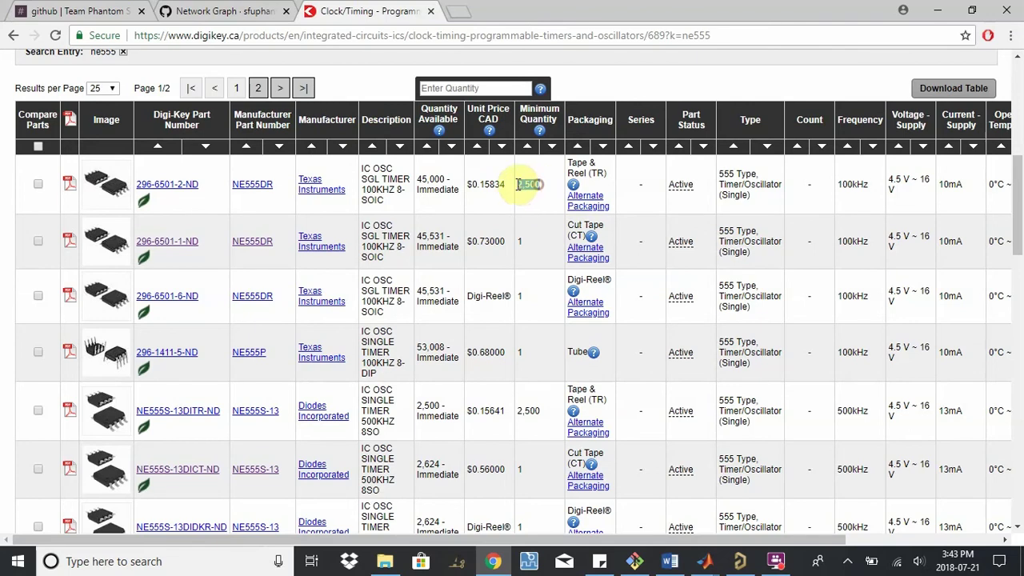
click(521, 185)
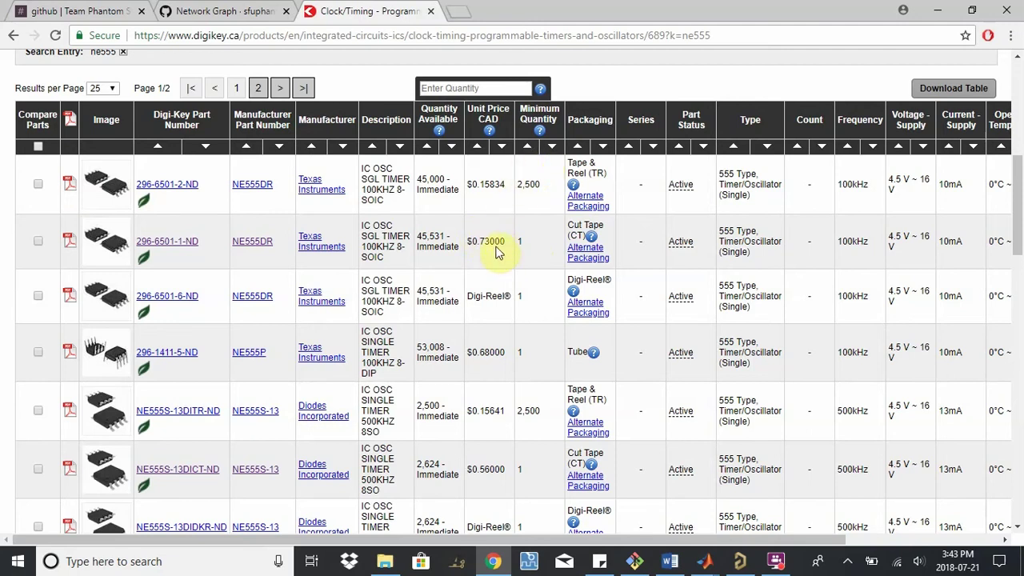
- Sort the NE555 results by ascending unit price and find the cheapest in-stock part with a minimum quantity of 1
click(478, 147)
scroll(530, 280, down, 9)
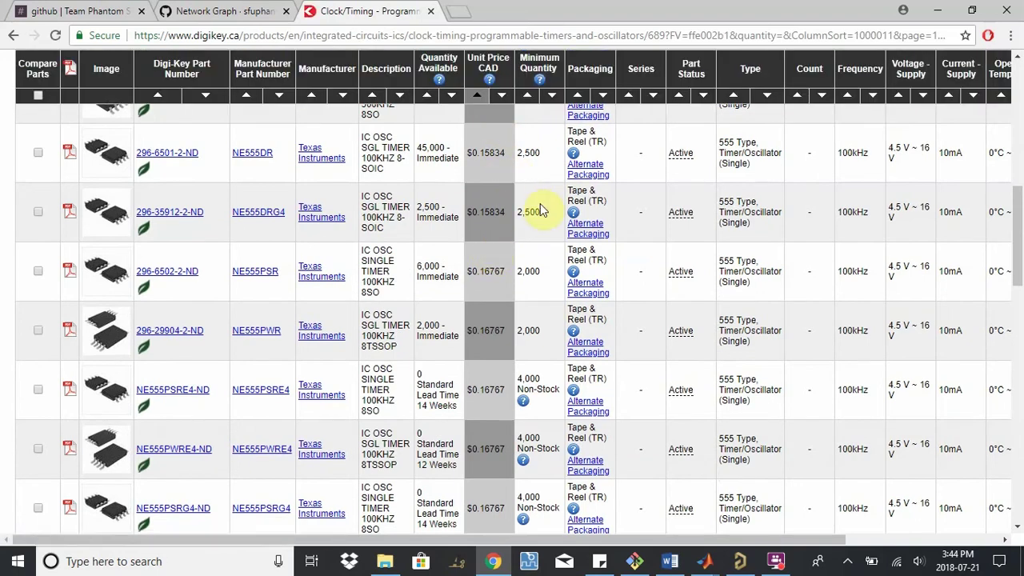
scroll(496, 316, down, 1)
scroll(494, 316, down, 6)
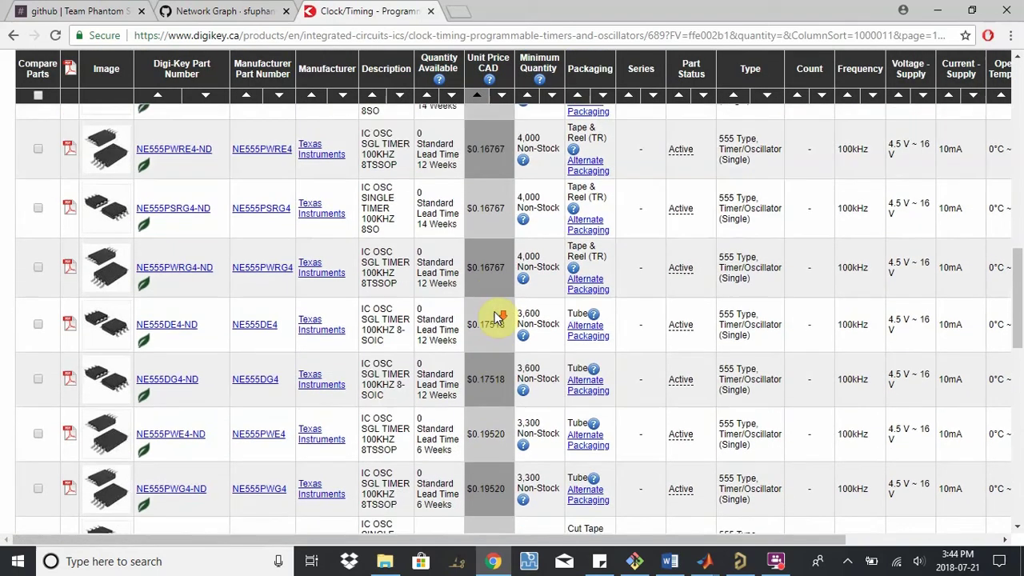
scroll(533, 270, down, 1)
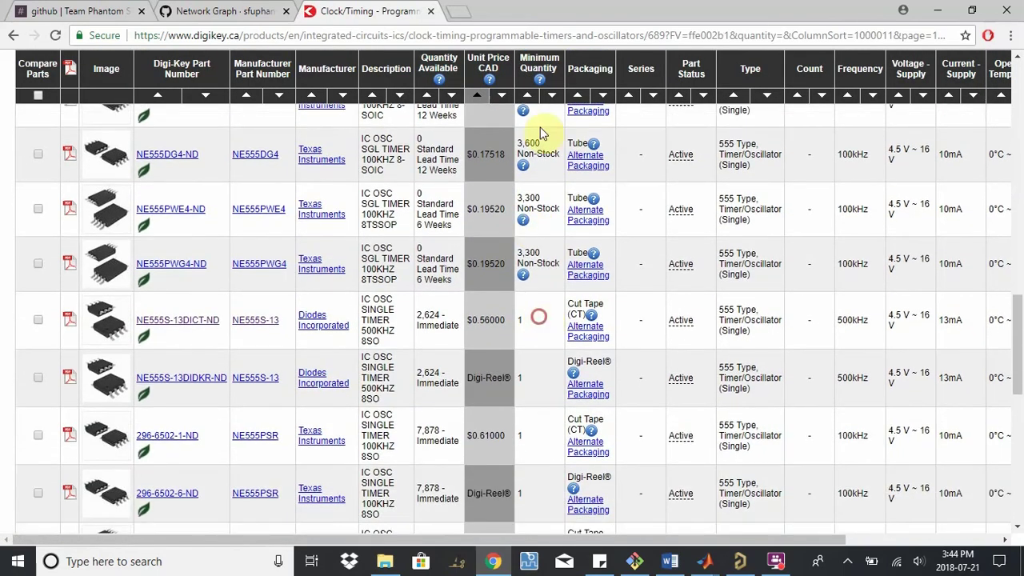
double_click(484, 320)
click(424, 314)
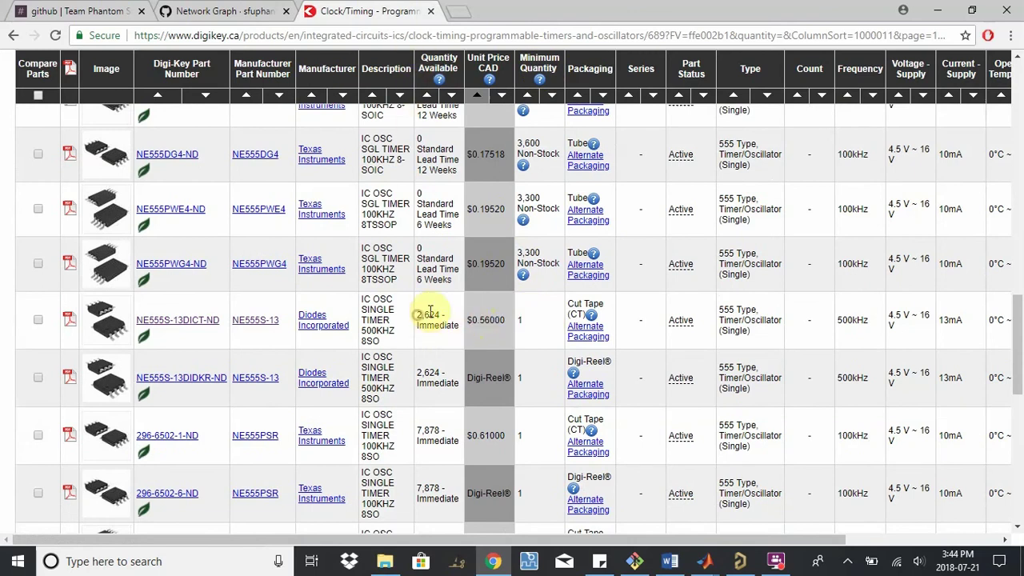
- Open the NE555S-13DICT-ND product page and copy its Digi-Key part number
click(179, 320)
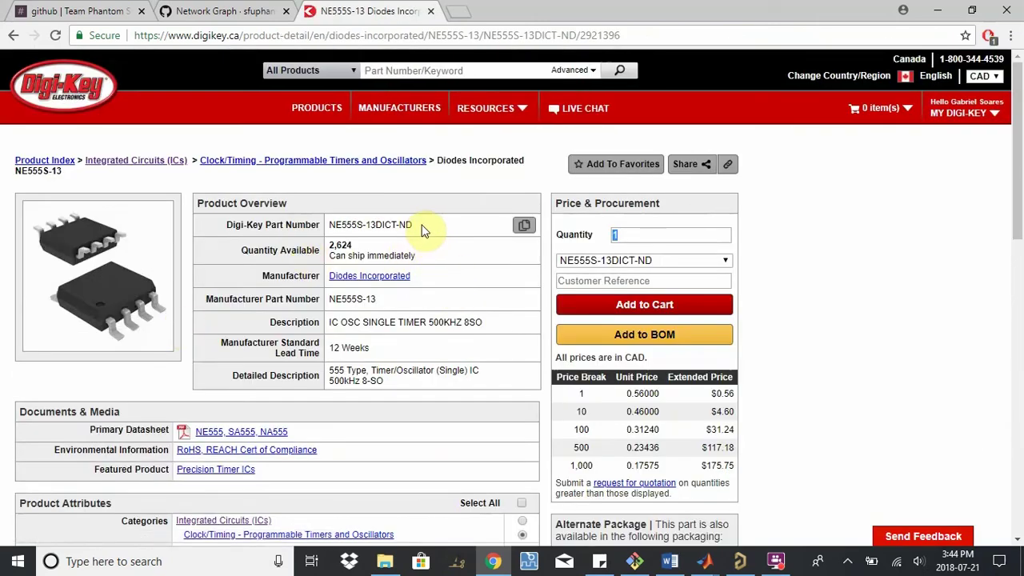
drag(418, 225, 329, 225)
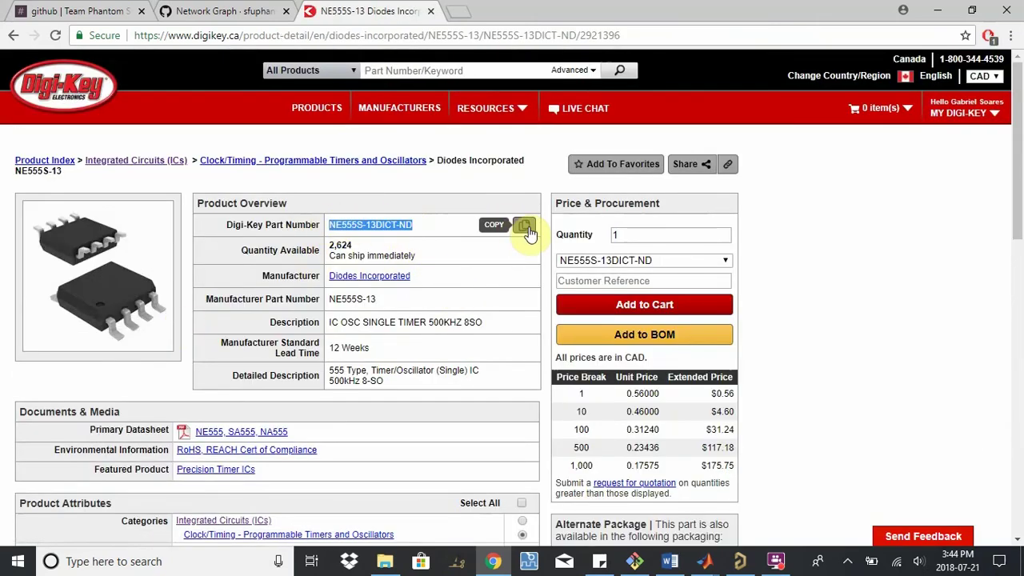
click(524, 227)
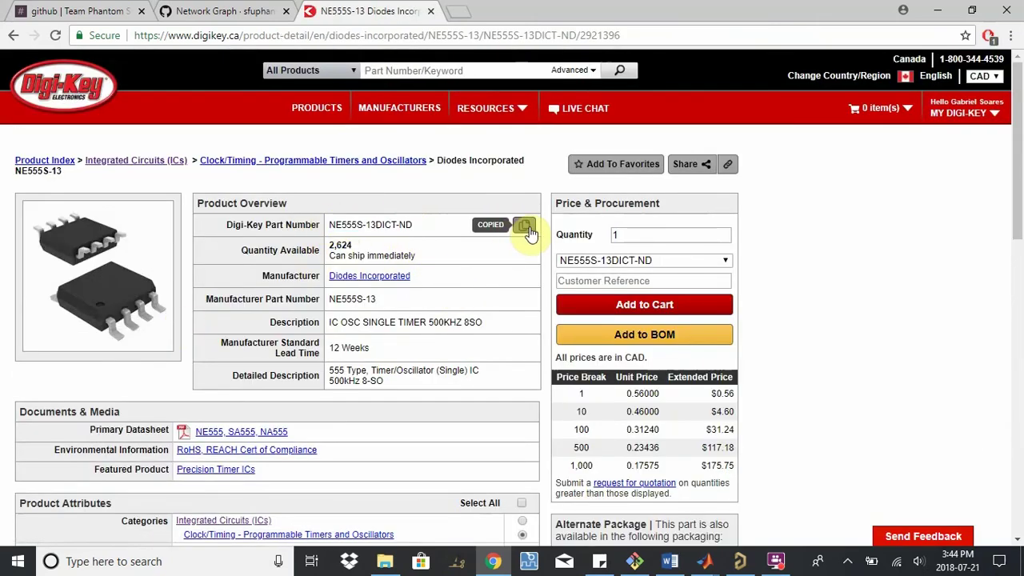
- Switch to Altium Designer and run a Part Search for the copied part number NE555S-13DICT-ND, replacing the previous keywords
click(740, 560)
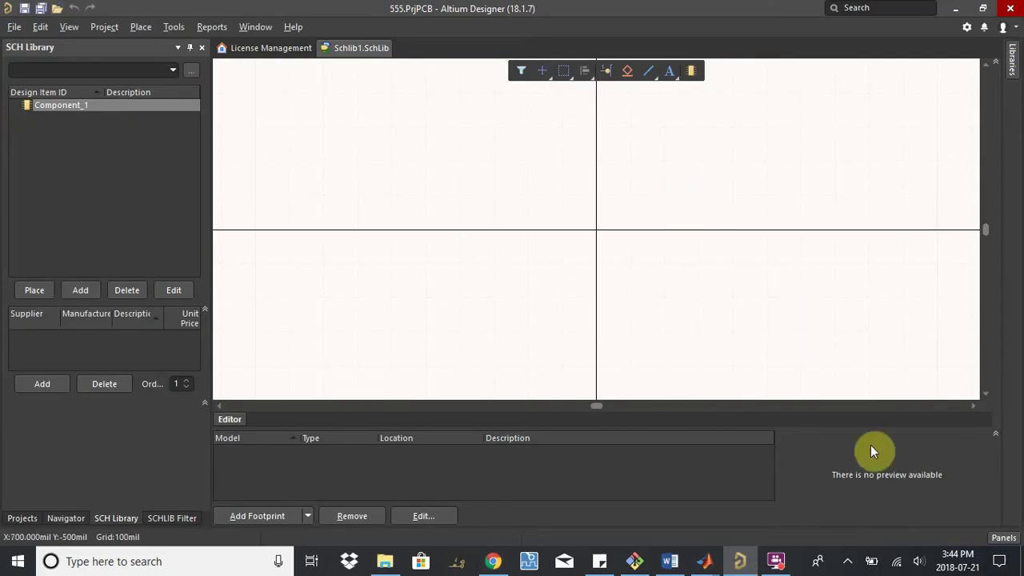
click(1005, 537)
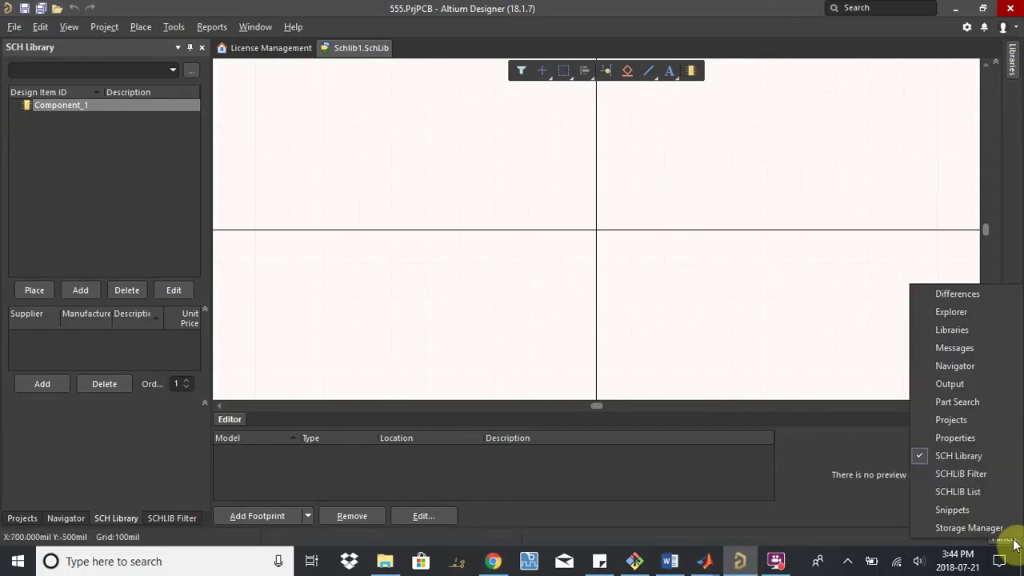
click(988, 404)
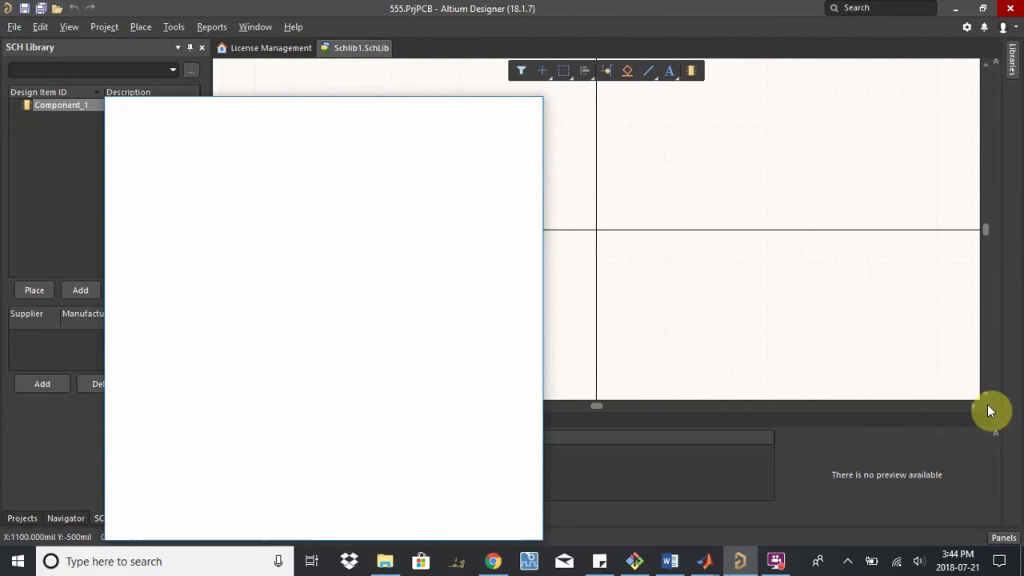
click(275, 134)
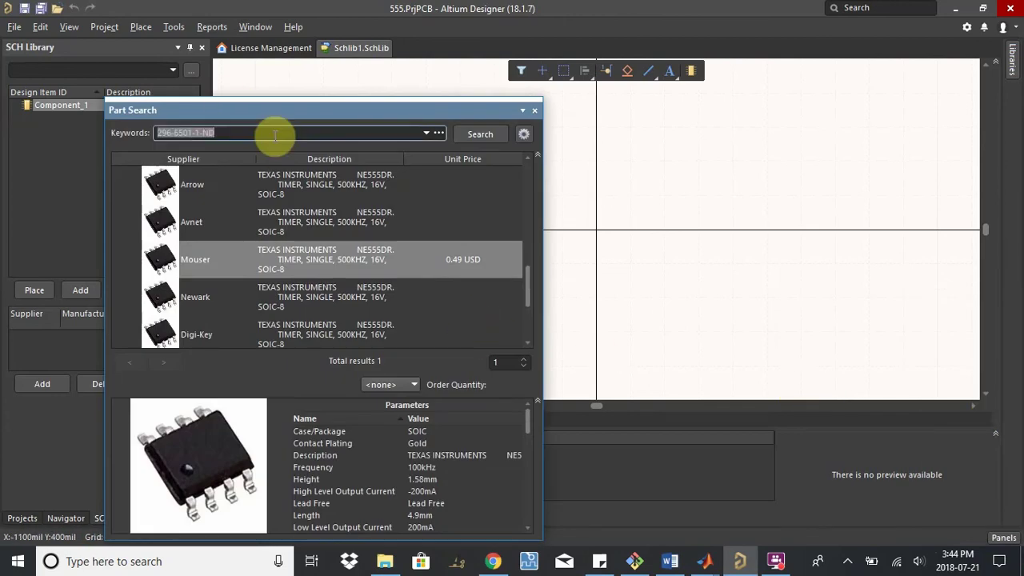
key(Delete)
right_click(274, 136)
click(316, 201)
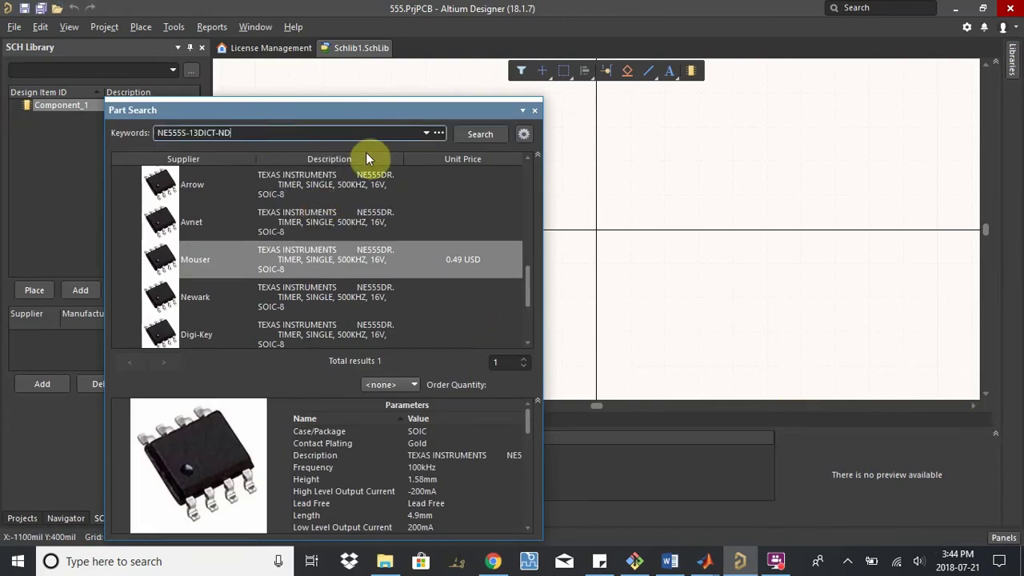
key(Return)
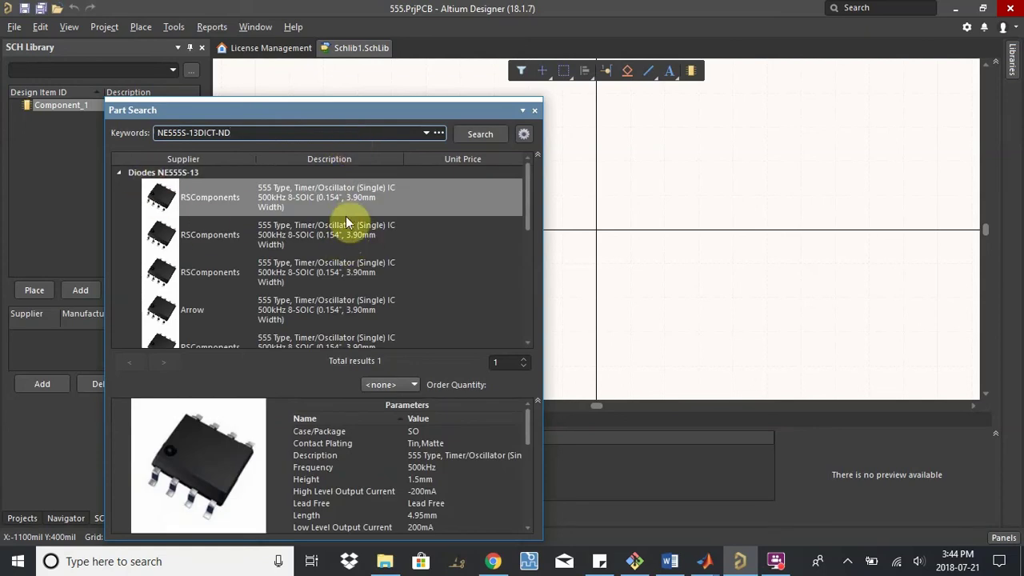
- Reposition the Part Search window and select the second Digi-Key supplier entry for NE555S-13 to show its parameters
scroll(348, 249, down, 5)
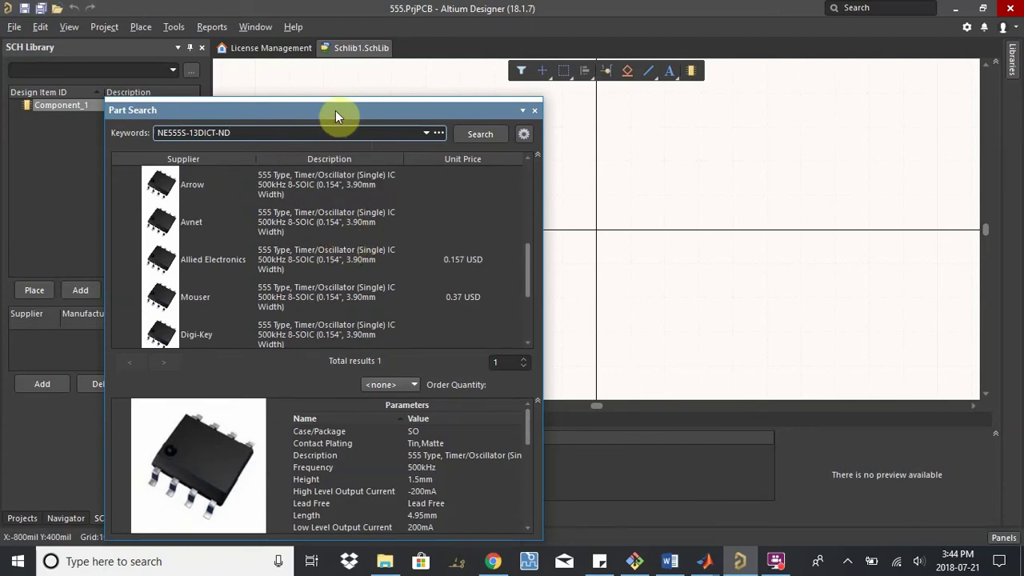
drag(335, 111, 336, 88)
drag(377, 53, 543, 122)
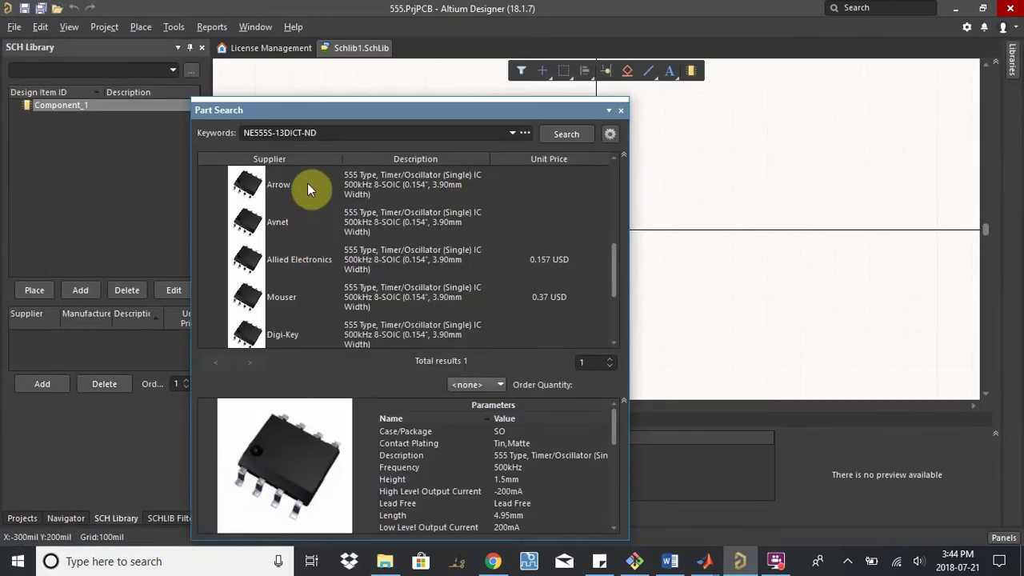
scroll(309, 261, down, 2)
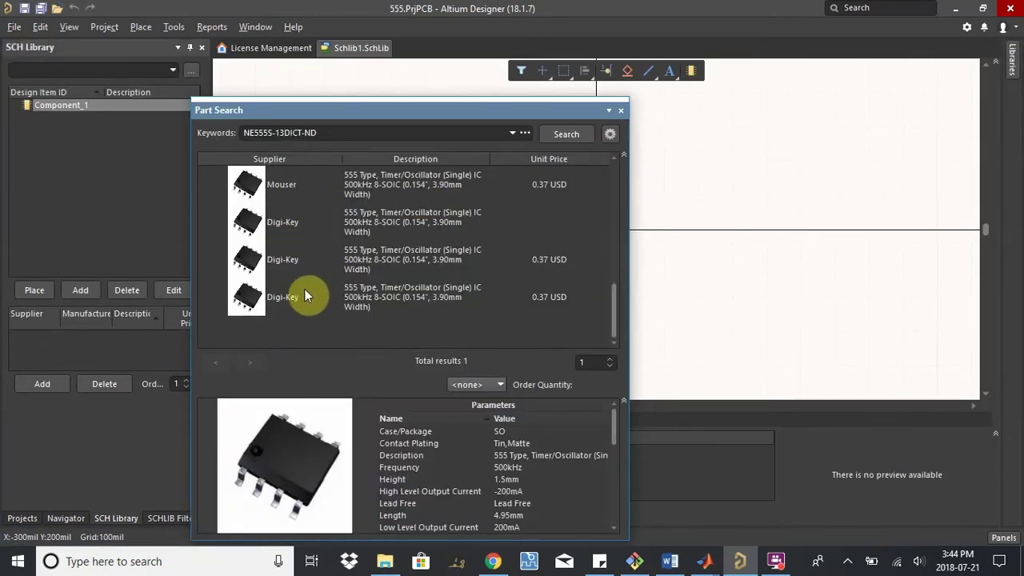
click(468, 254)
click(559, 480)
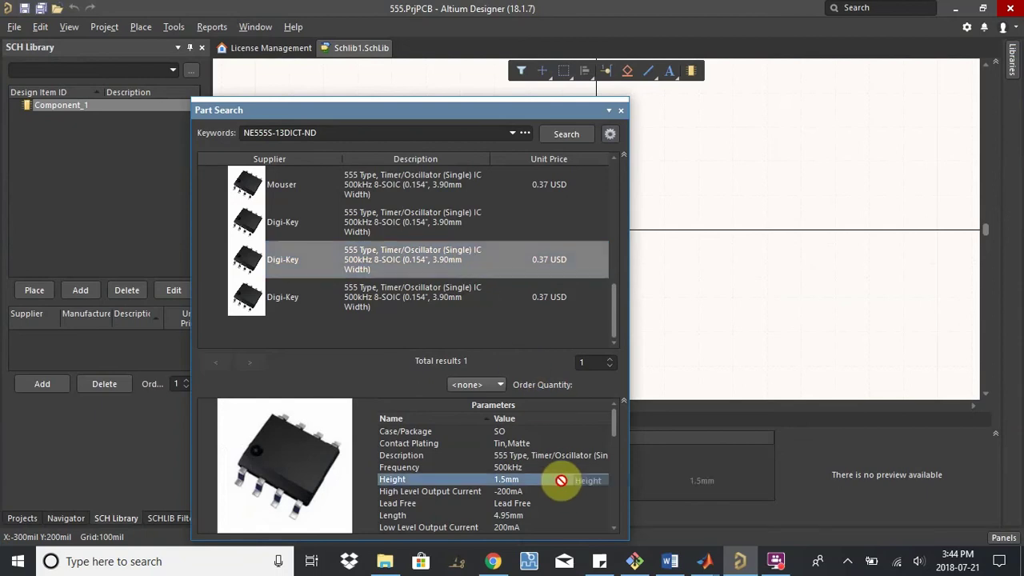
- Compare the quantity pricing of the first and second Digi-Key supplier entries, ending with the second entry selected
drag(614, 427, 612, 506)
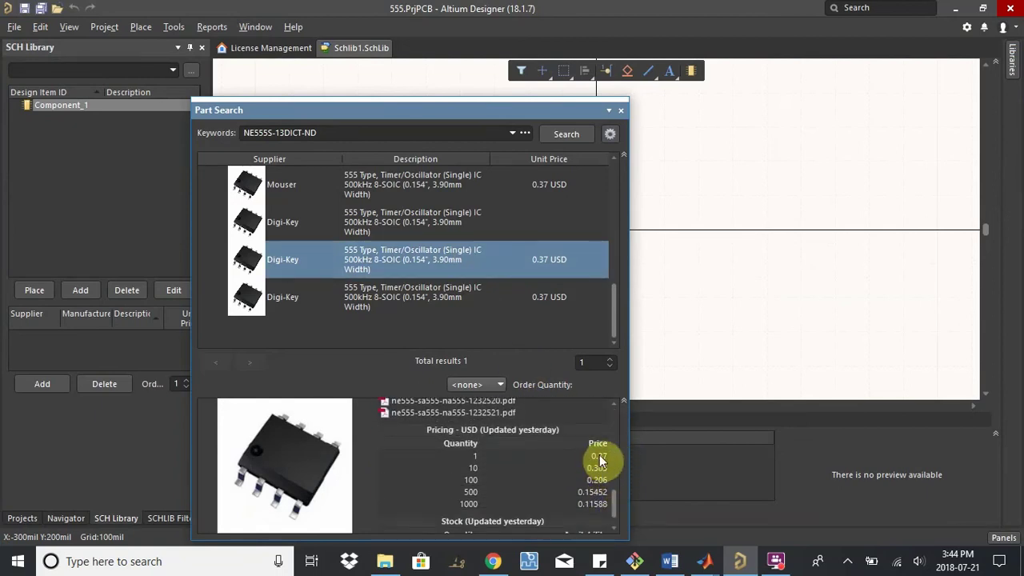
click(483, 455)
click(511, 216)
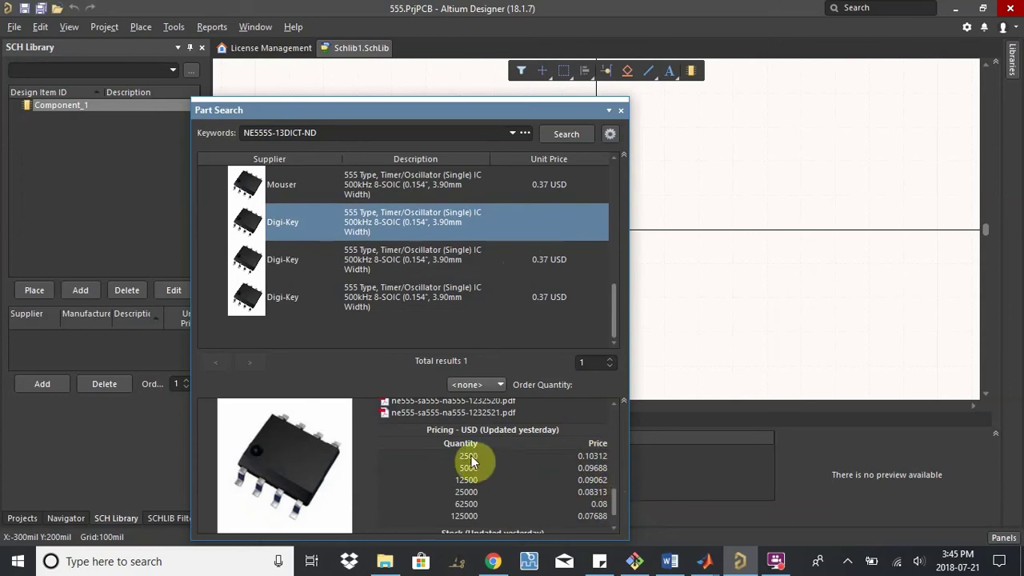
click(450, 261)
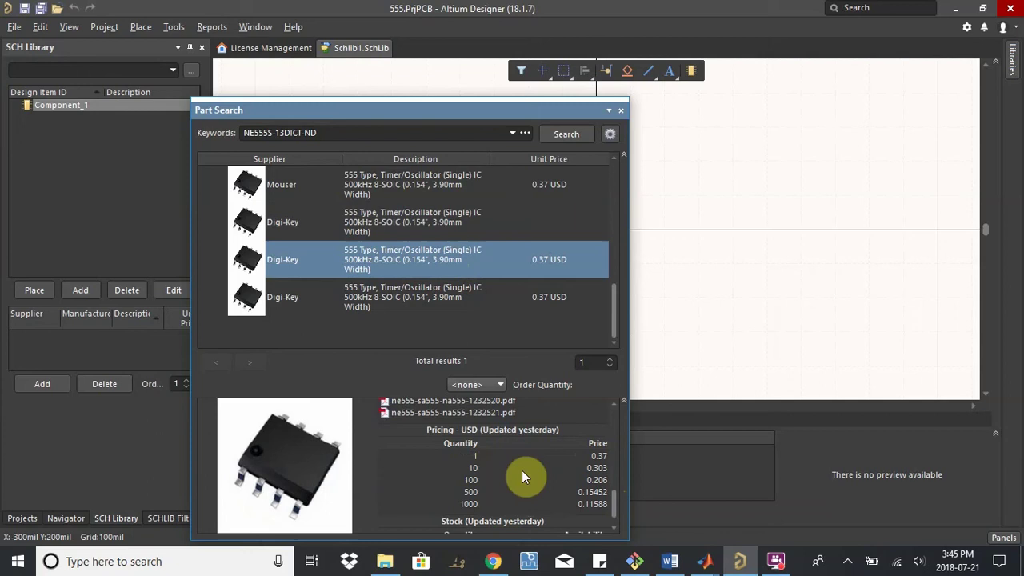
- Import the second Digi-Key entry into Schlib1.SchLib as NE555S-13 and close the Part Search
right_click(450, 259)
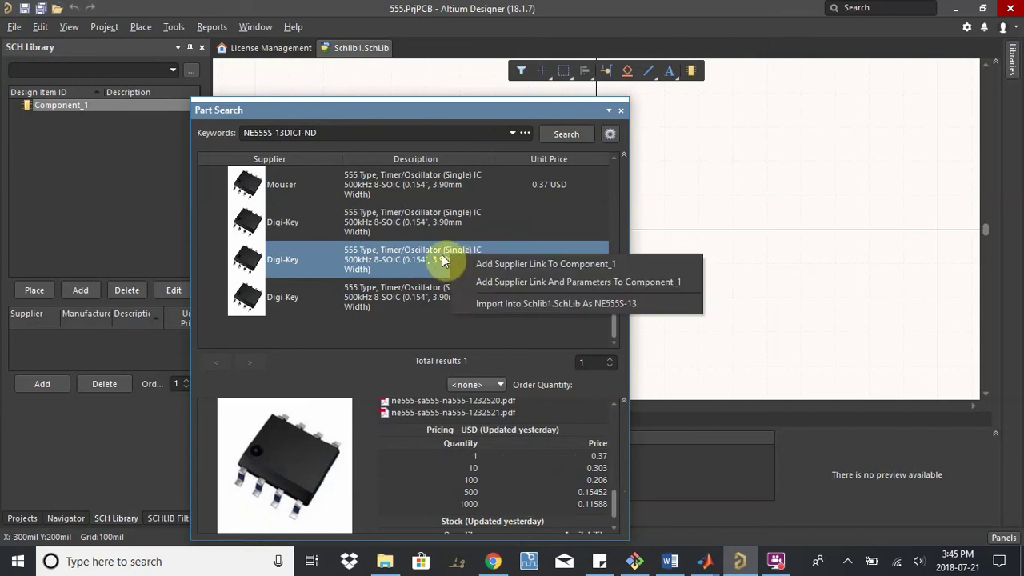
click(546, 304)
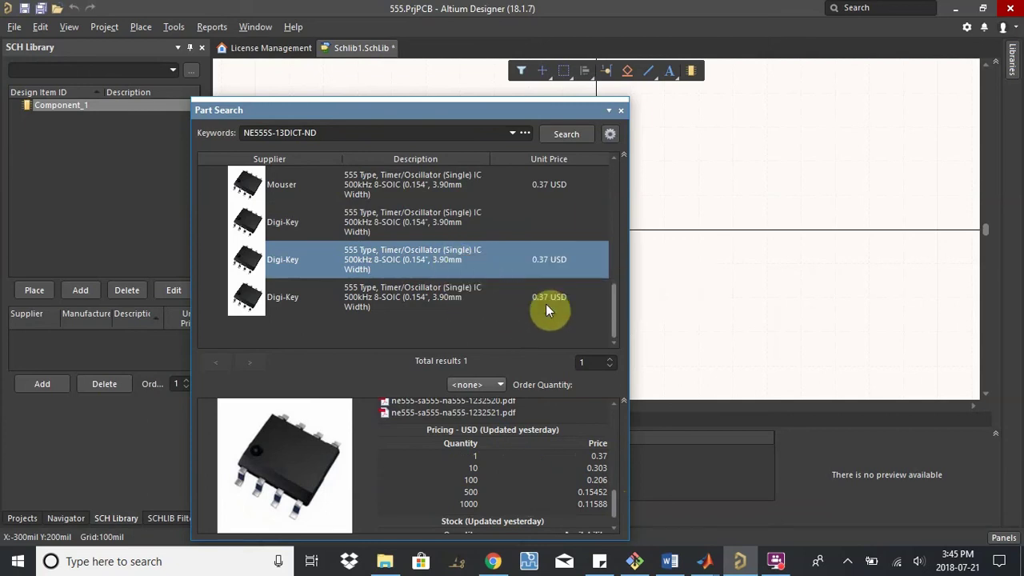
click(621, 110)
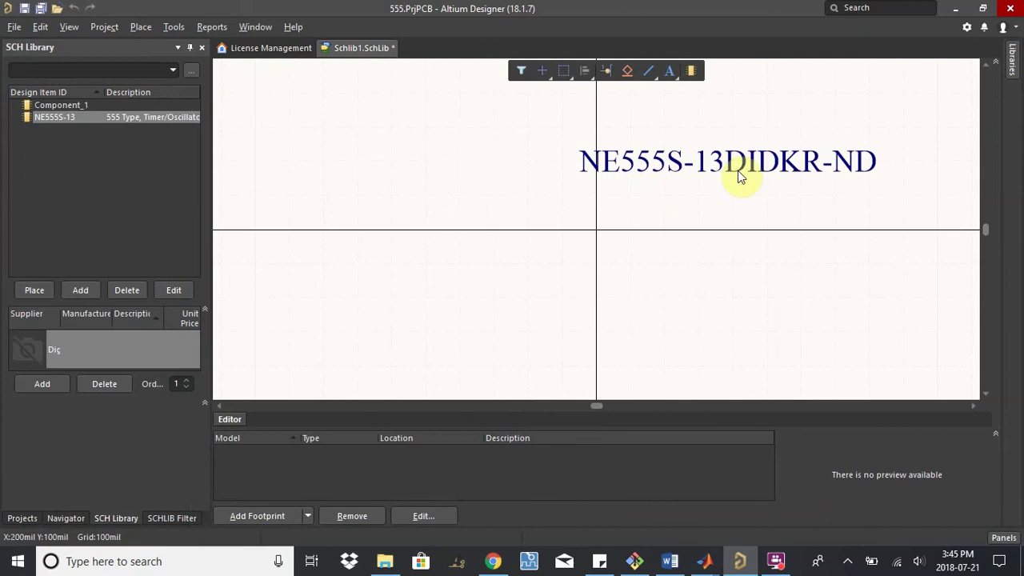
- Open the NE555S-13 component's properties and review its general settings and imported parameters
click(58, 118)
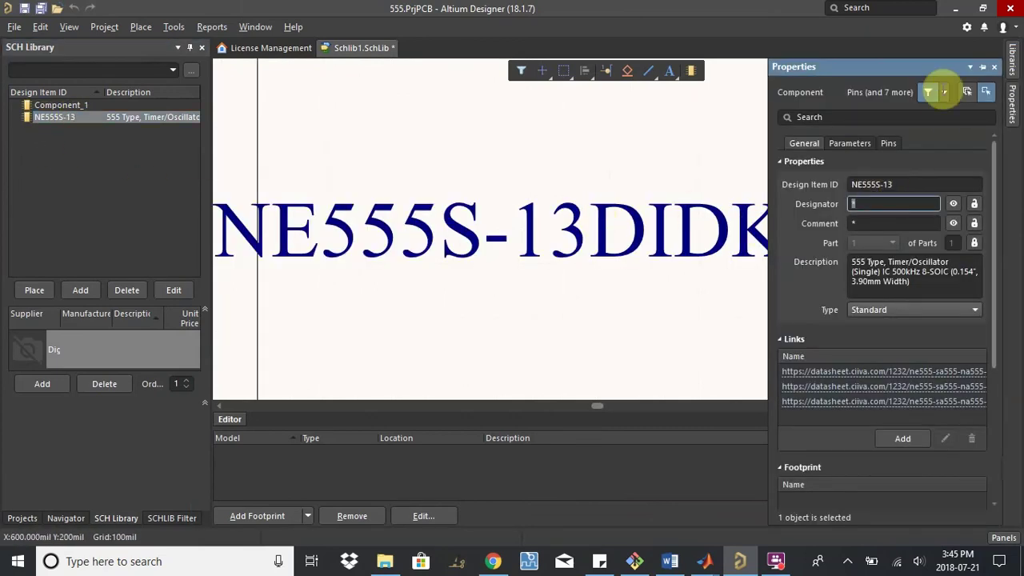
click(809, 145)
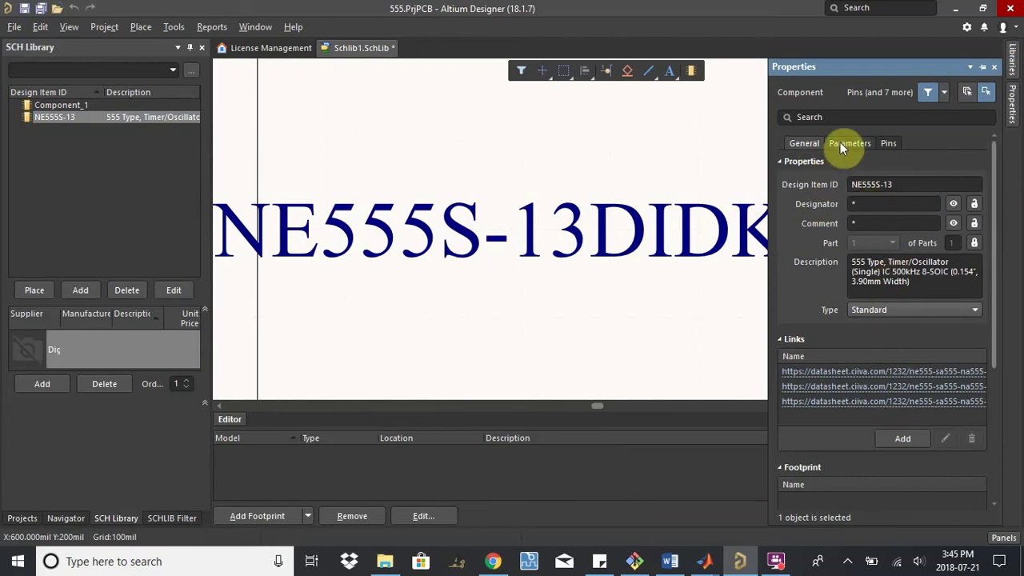
click(843, 144)
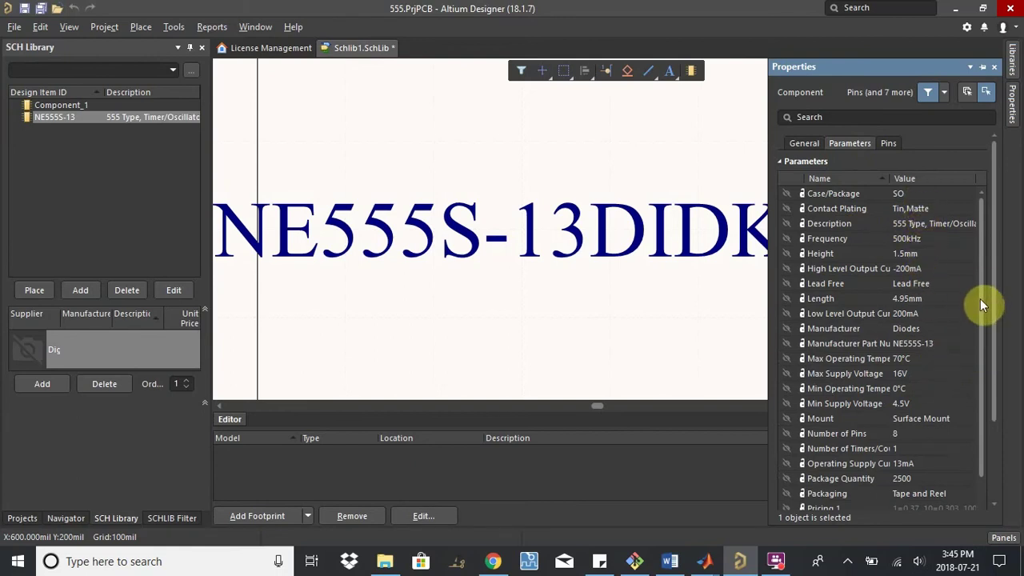
drag(981, 302, 985, 385)
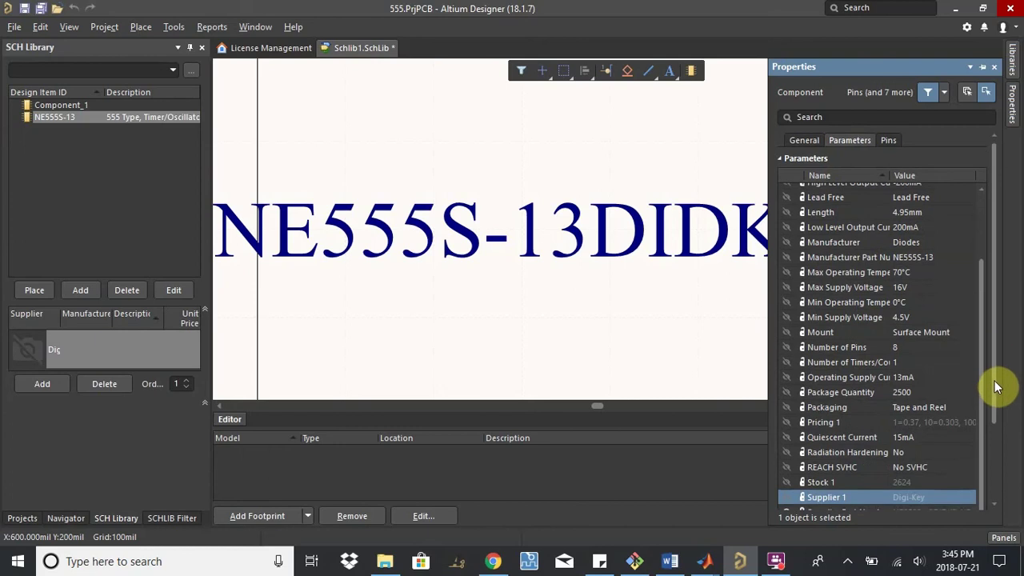
scroll(994, 384, down, 2)
scroll(997, 344, up, 2)
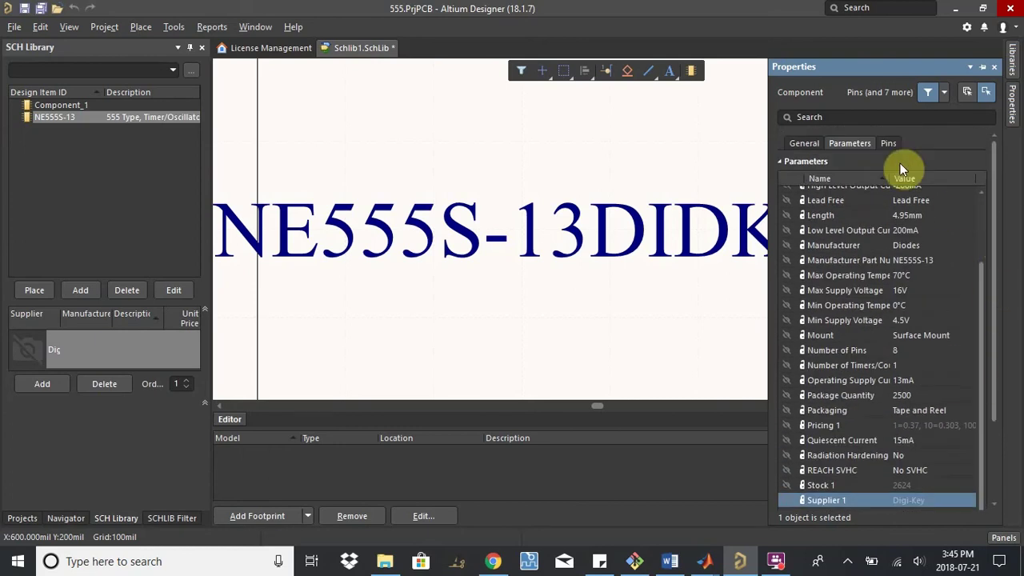
click(805, 144)
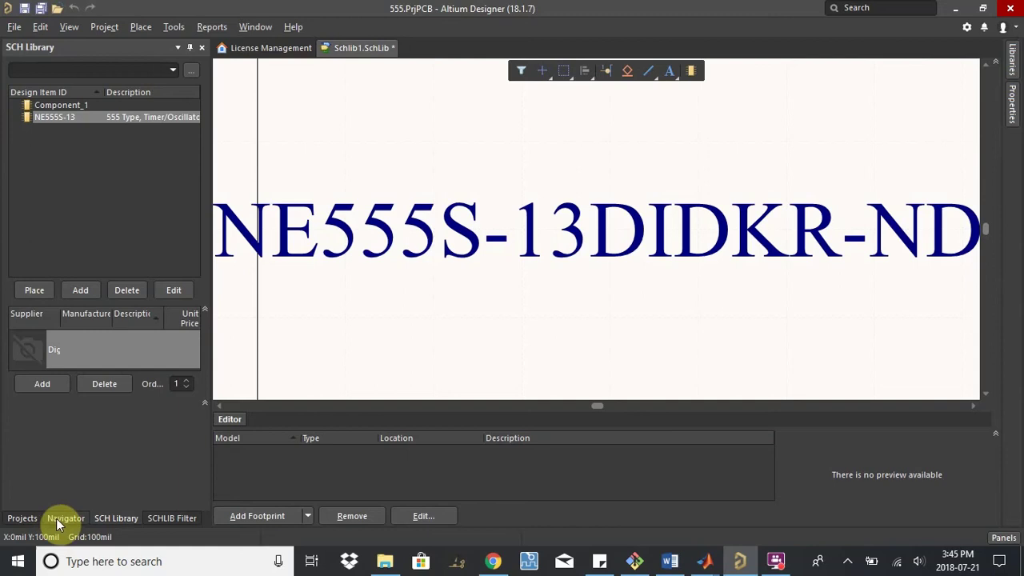
click(164, 518)
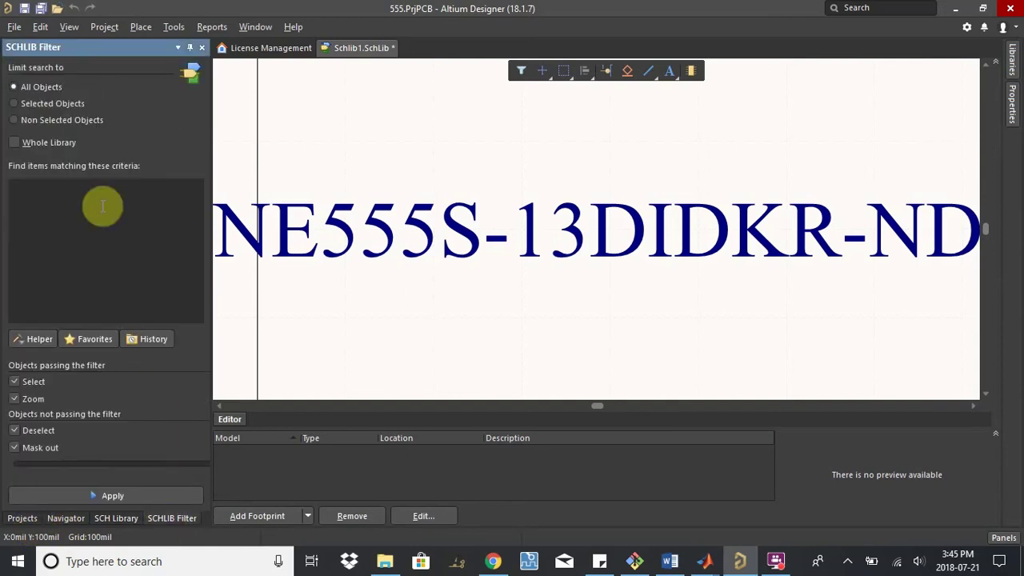
click(61, 516)
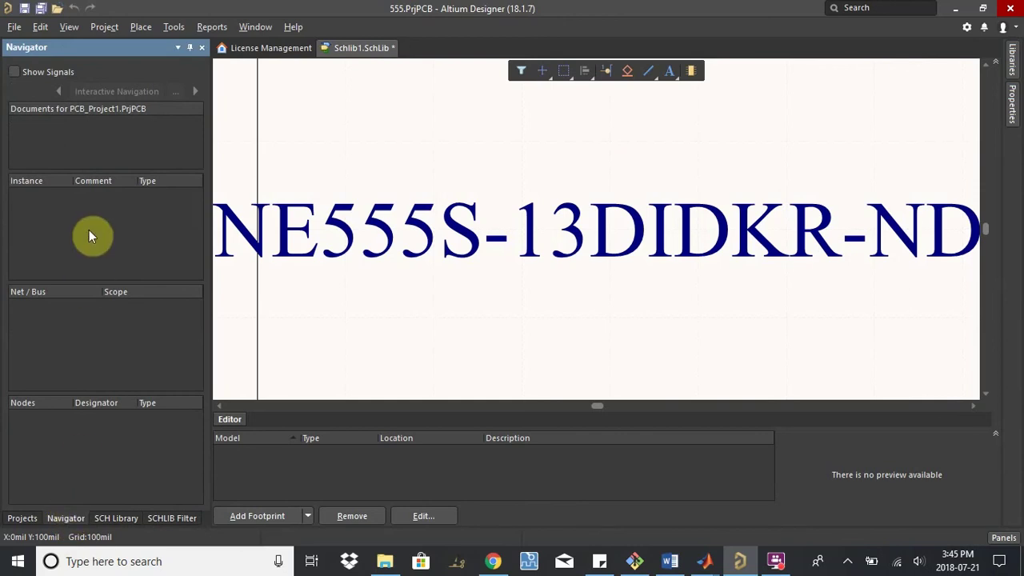
- Save the Schlib1 schematic library as SCH_LIB.SchLib in the 555_Tutorial folder, and save the 555.PrjPCB project
click(22, 518)
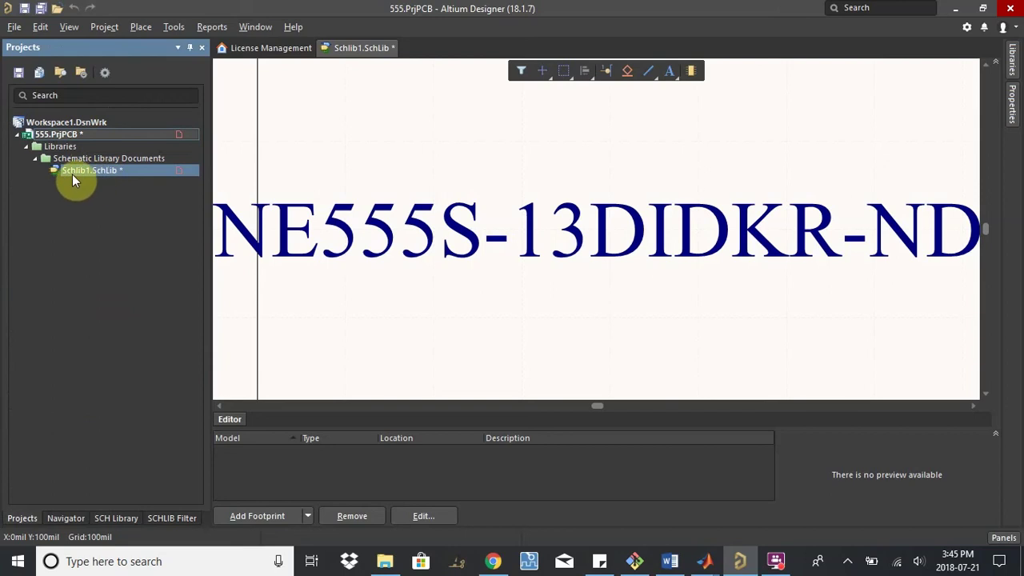
right_click(117, 170)
click(159, 217)
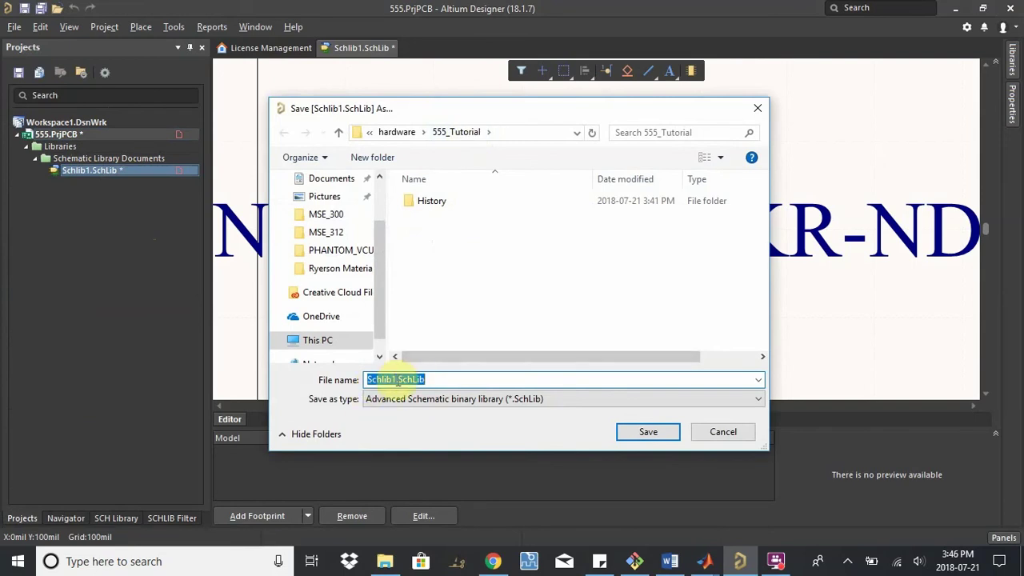
click(418, 379)
drag(398, 380, 361, 382)
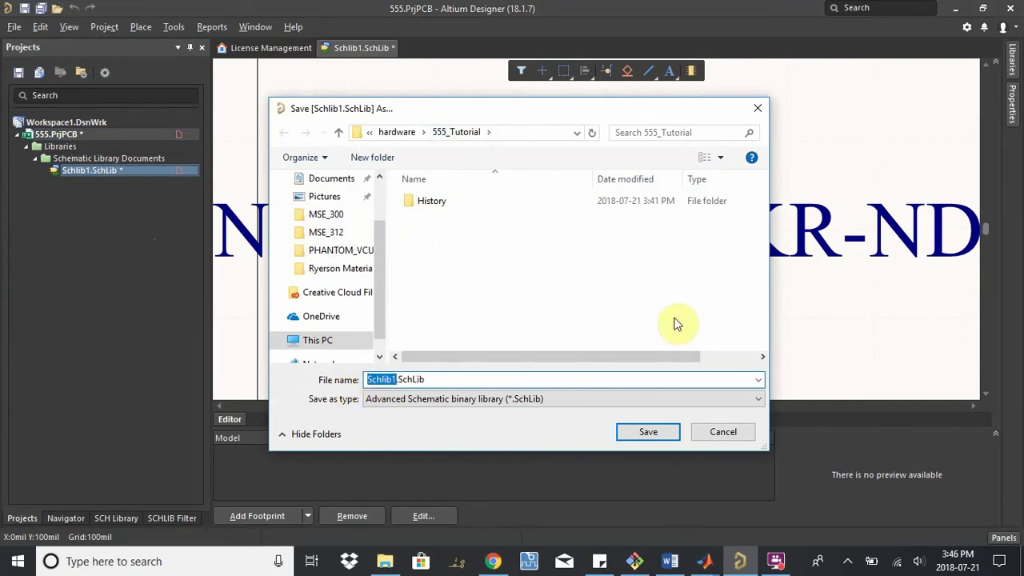
text(Res)
key(BackSpace)
key(BackSpace)
key(BackSpace)
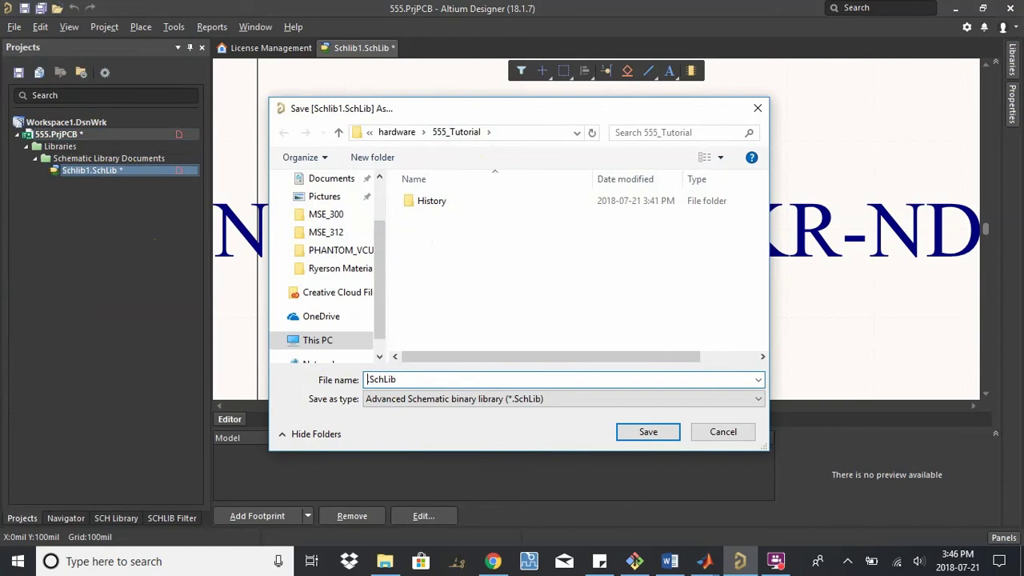
text(Sch)
key(BackSpace)
key(BackSpace)
text(CH_LIB)
click(646, 436)
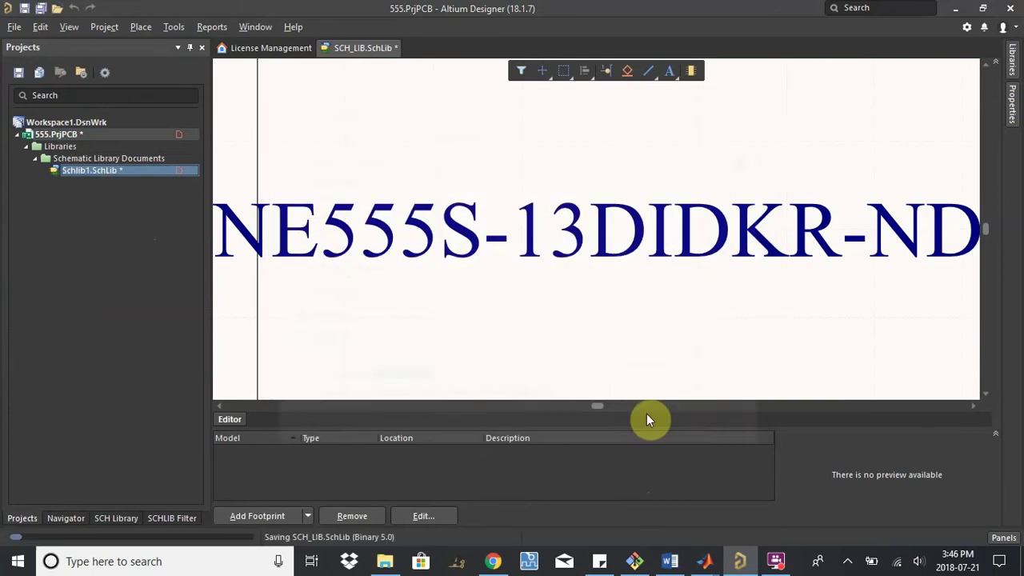
right_click(114, 133)
click(201, 200)
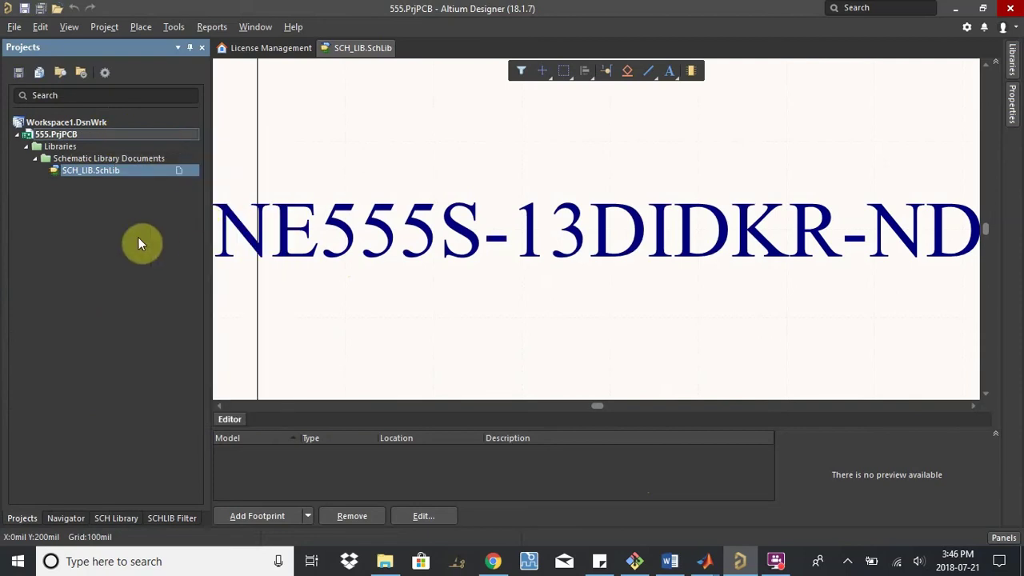
- Switch to the Git Bash terminal and check the repository's state with git status
click(636, 561)
click(789, 446)
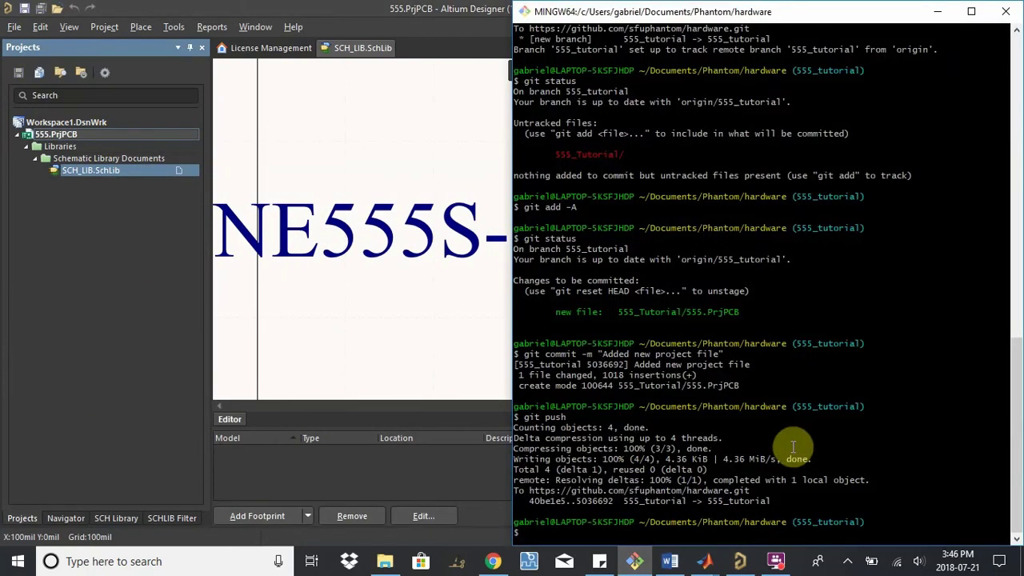
text(git statu)
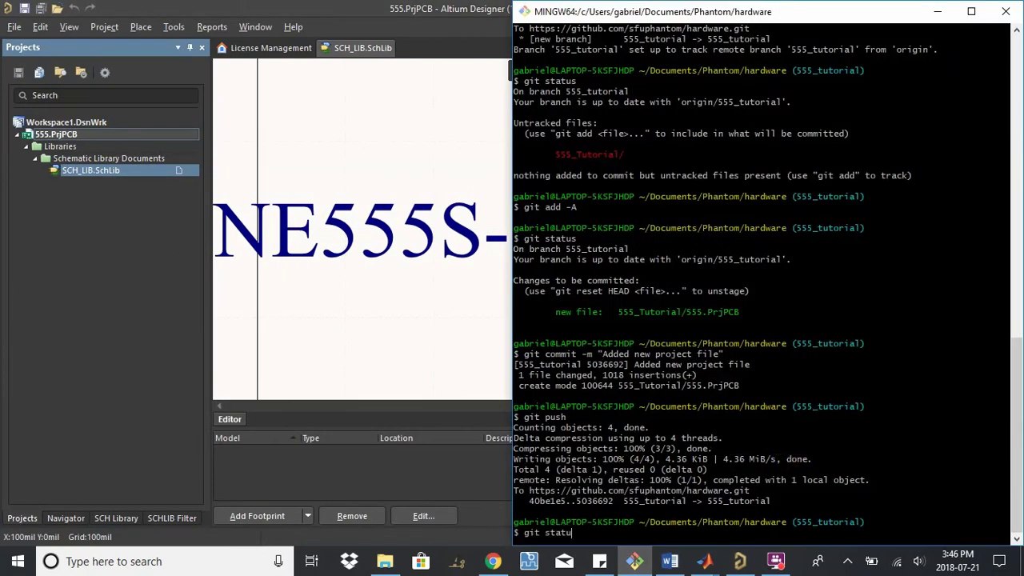
text(s)
key(Return)
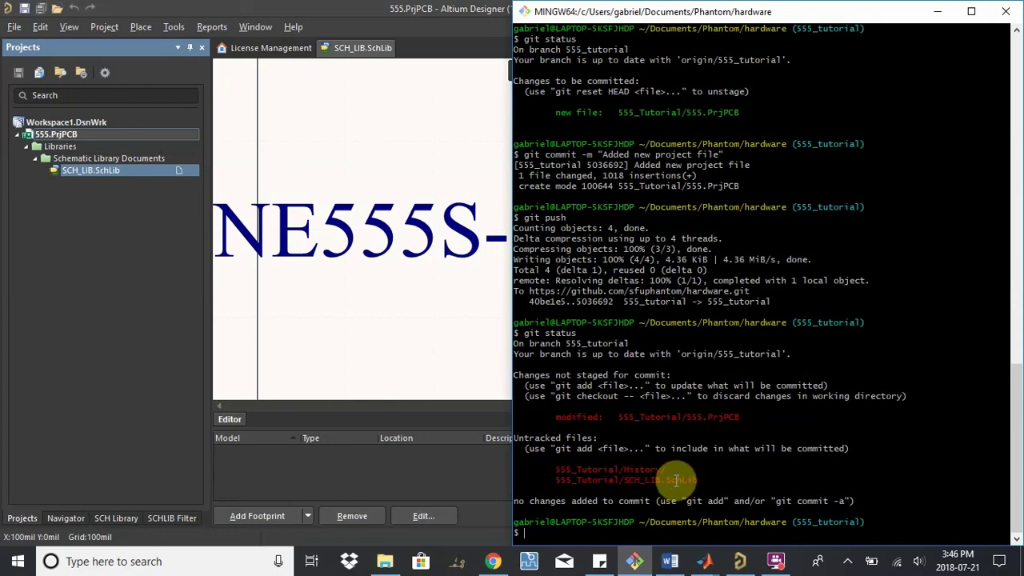
- Stage all changes with git add -A and review the staged files with git status
text(git add -)
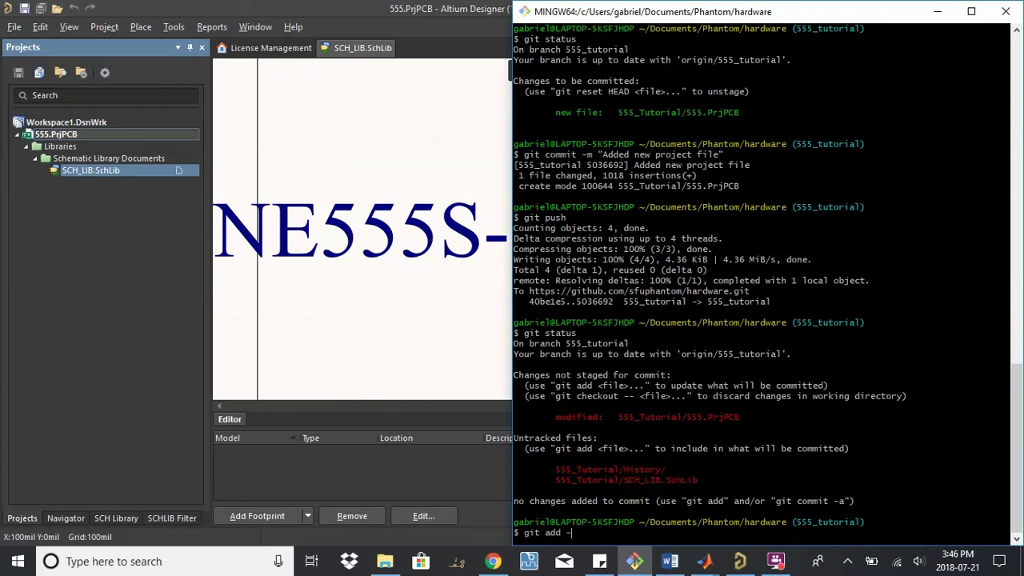
text(A)
key(Return)
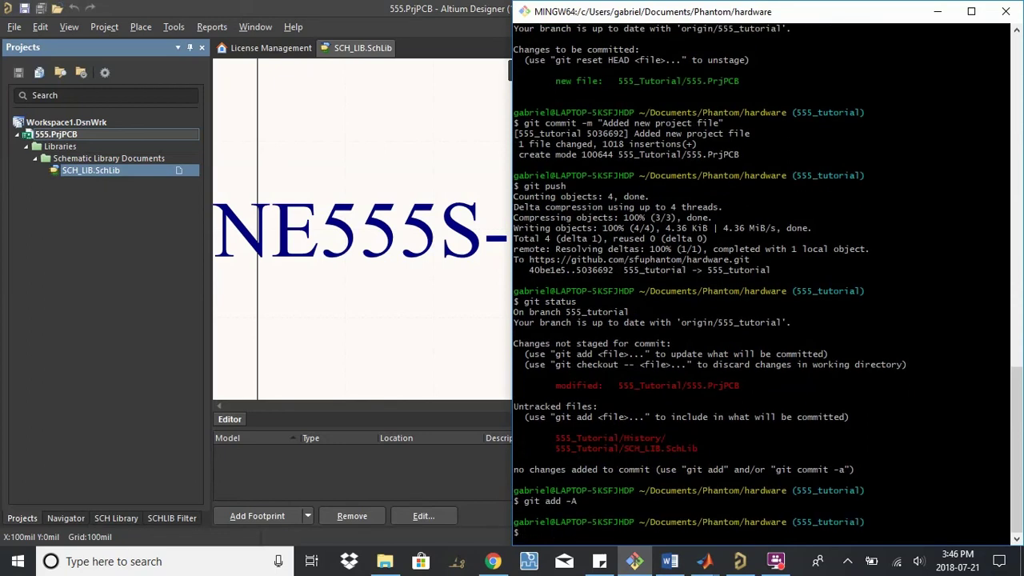
text(git comm)
key(BackSpace)
text(status)
key(Return)
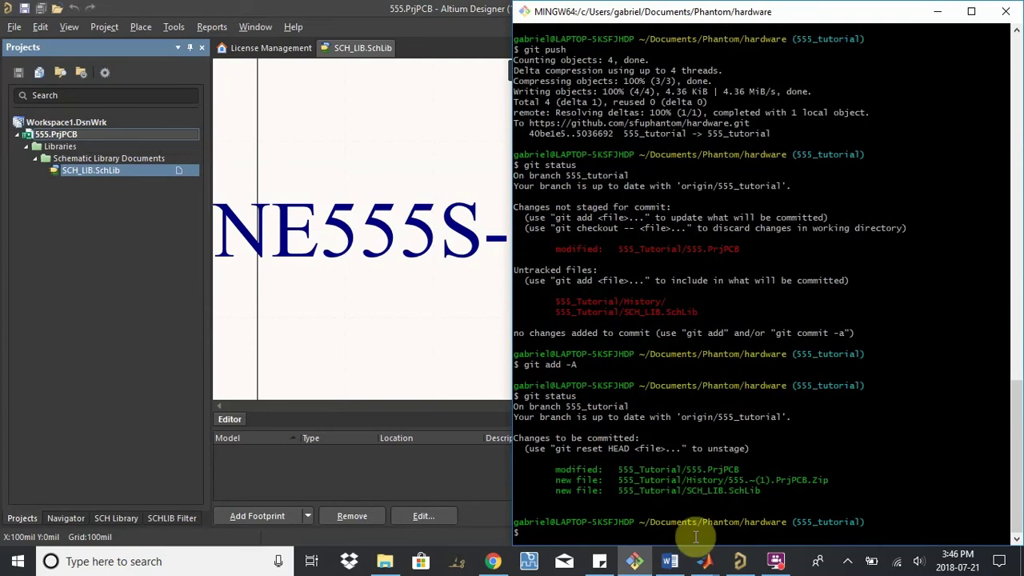
- Commit the staged files with the message "Added schematic library to project" and push the commit to the remote
text(git)
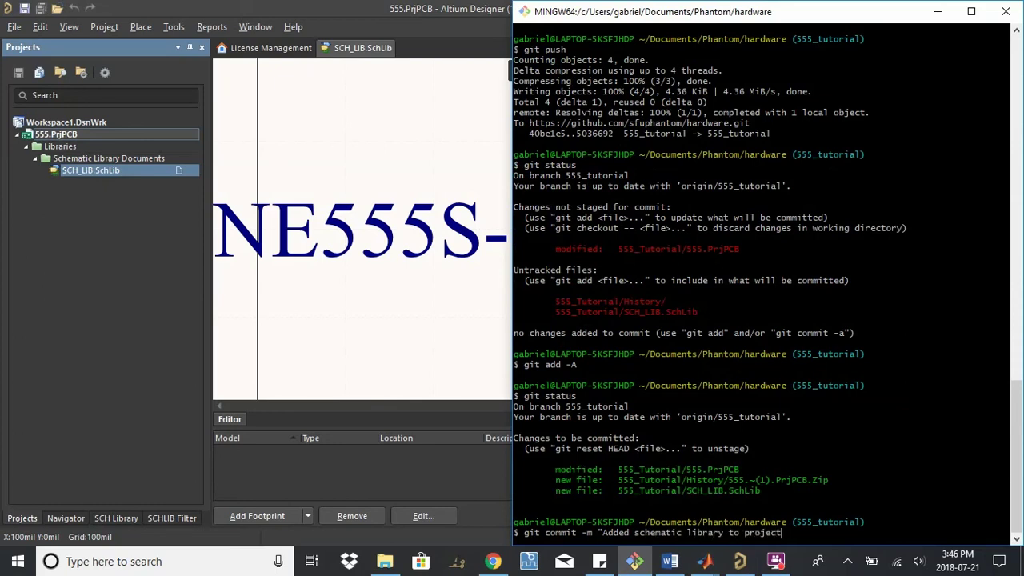
text(")
key(Return)
text(git push)
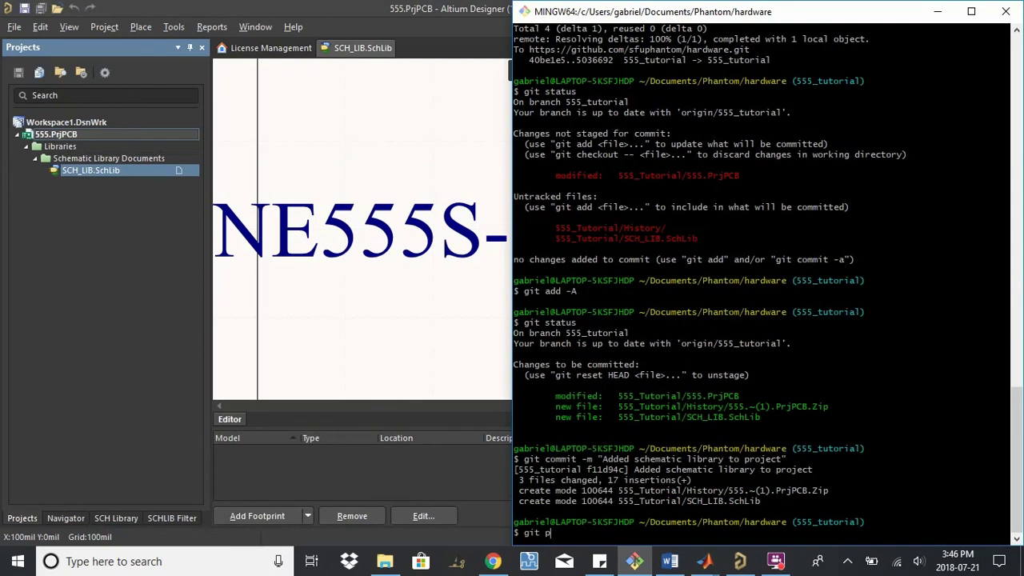
key(Return)
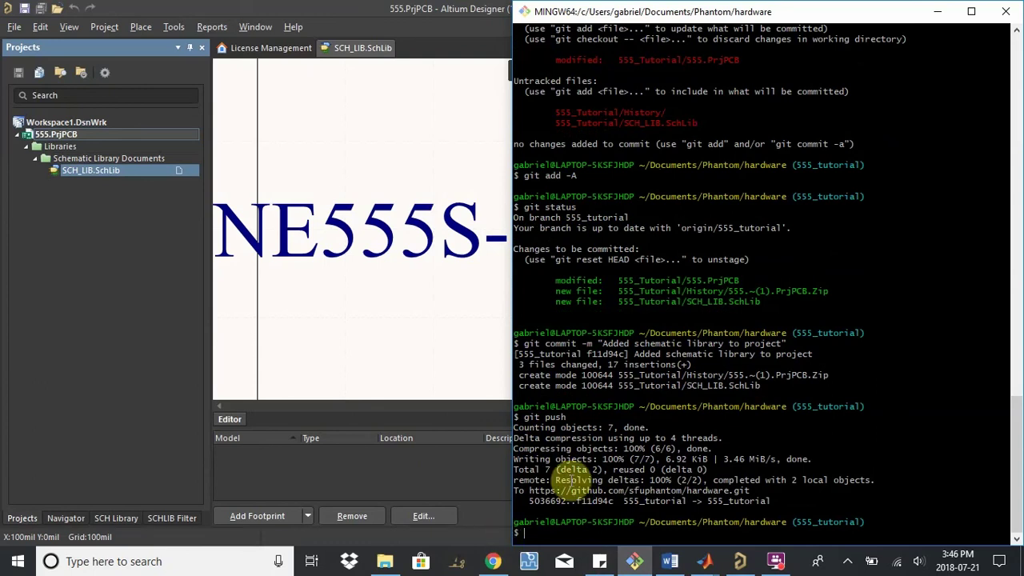
- Switch to Chrome, check the Slack #github channel, and refresh the hardware repository's GitHub network graph to inspect the latest 555_tutorial commit
click(493, 560)
click(84, 11)
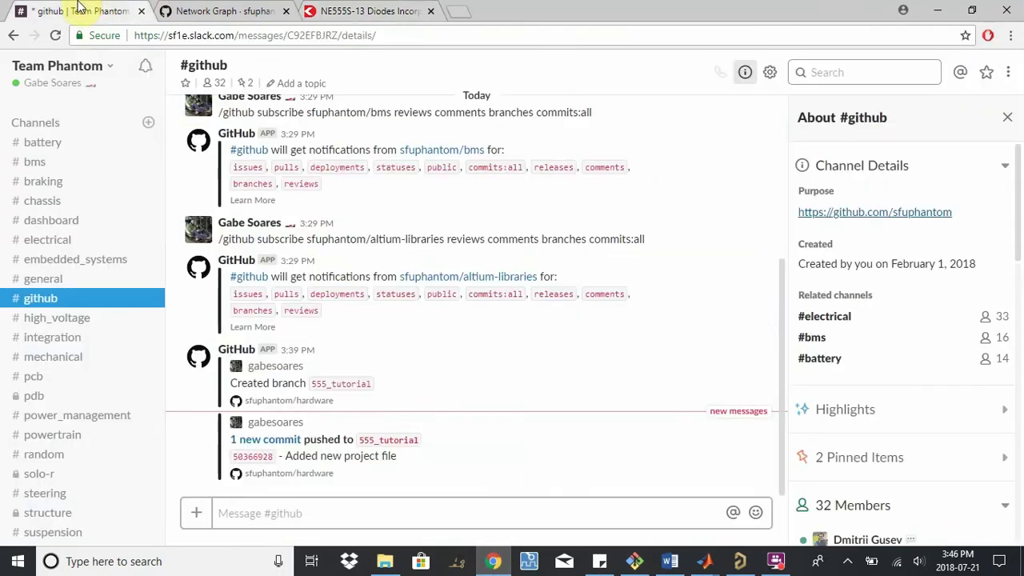
click(226, 10)
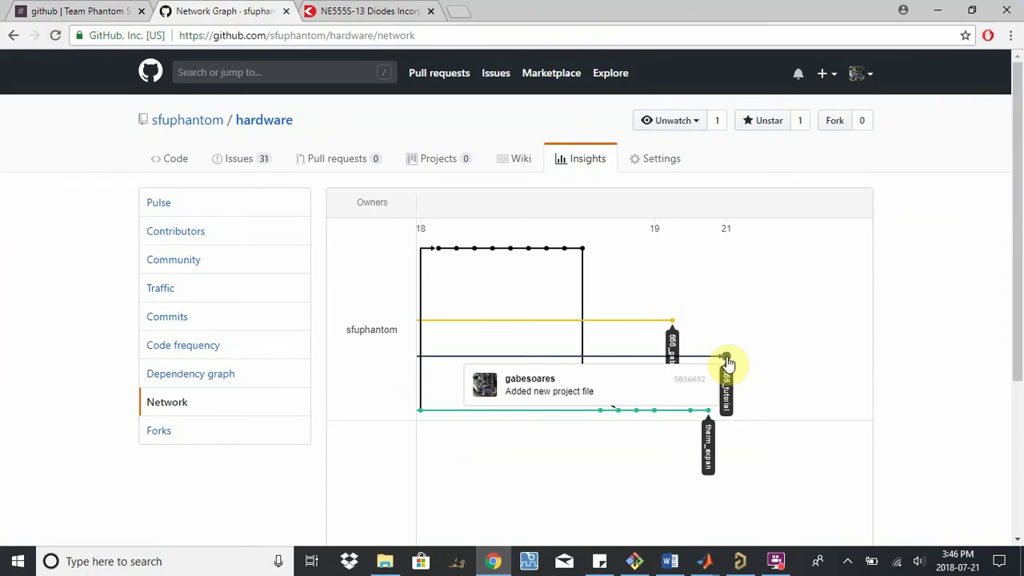
click(55, 35)
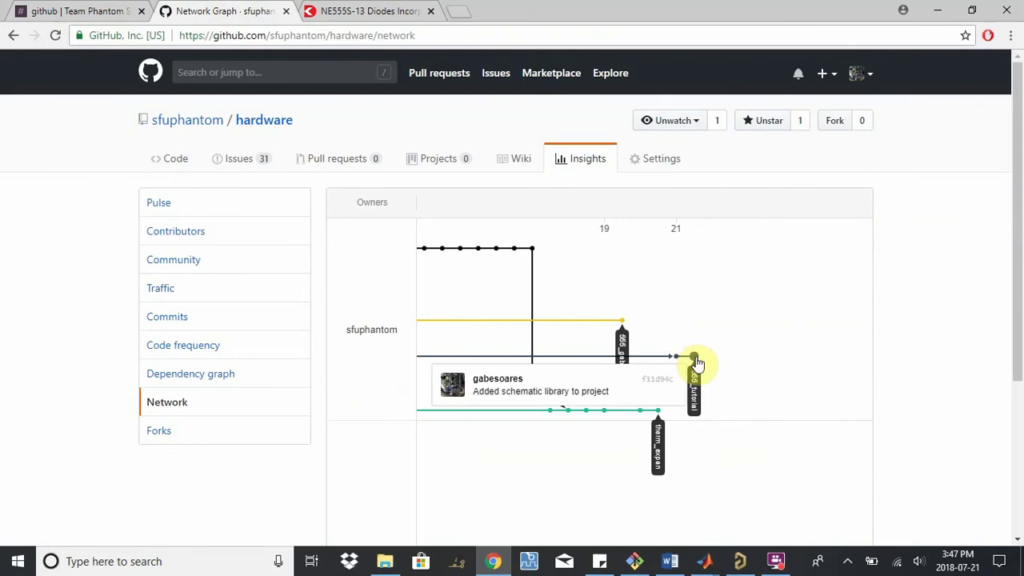
- Return to Altium Designer and view the NE555S-13 component in the SCH_LIB schematic library
click(740, 561)
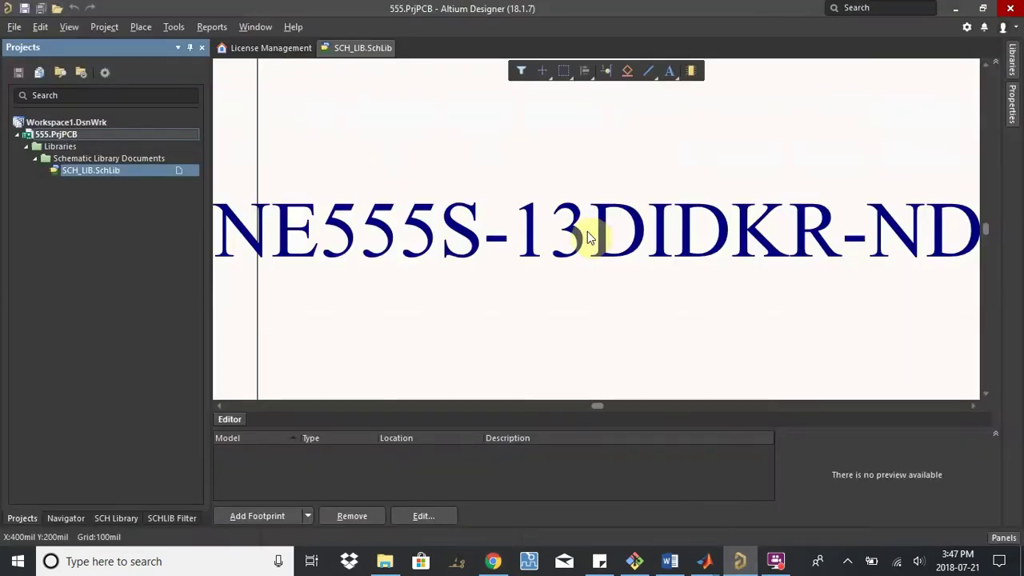
click(116, 519)
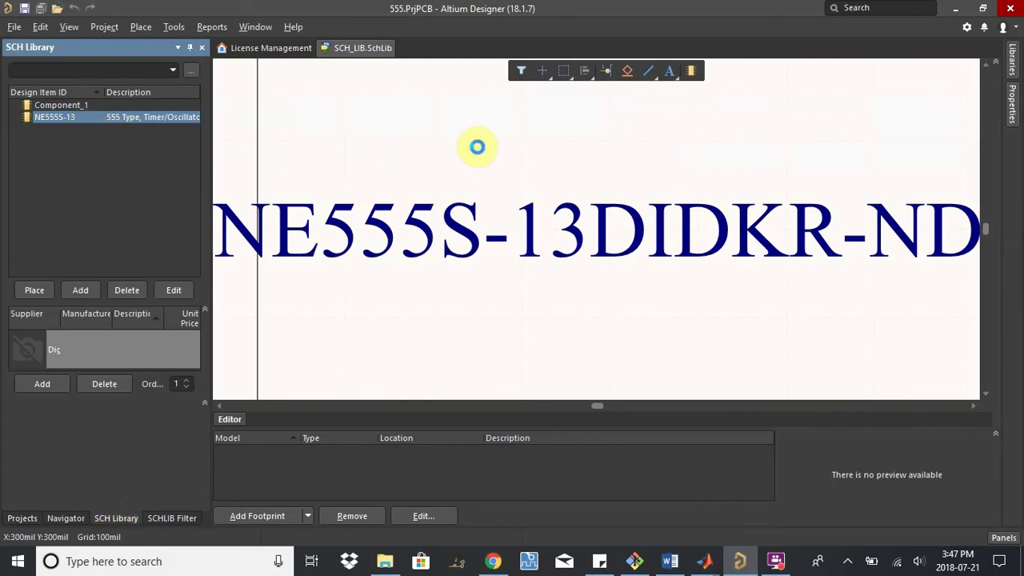
ctrl+scroll(523, 241, down, 4)
ctrl+scroll(523, 241, up, 2)
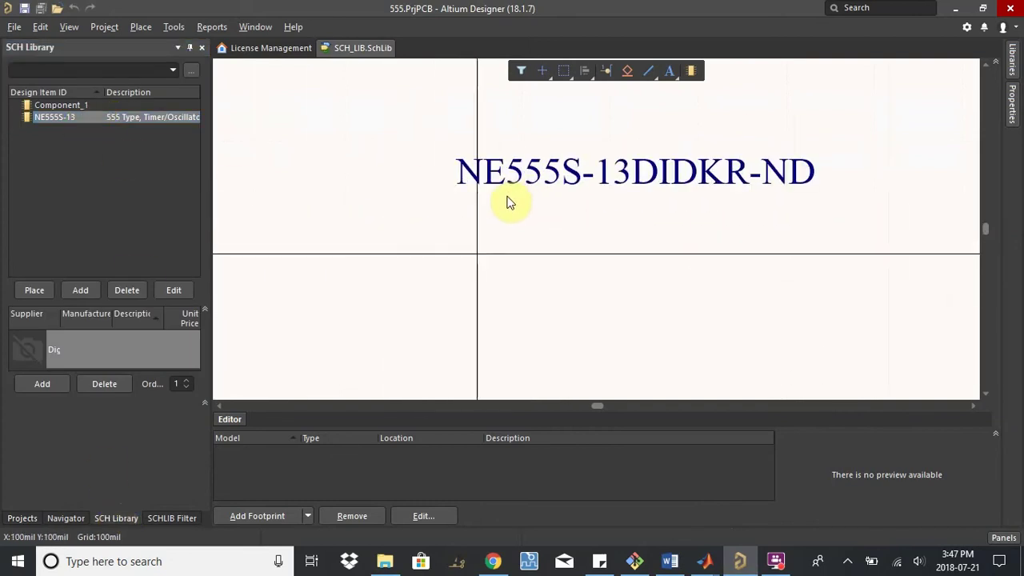
- Hide the supplier part number text displayed on the NE555S-13 symbol
double_click(567, 173)
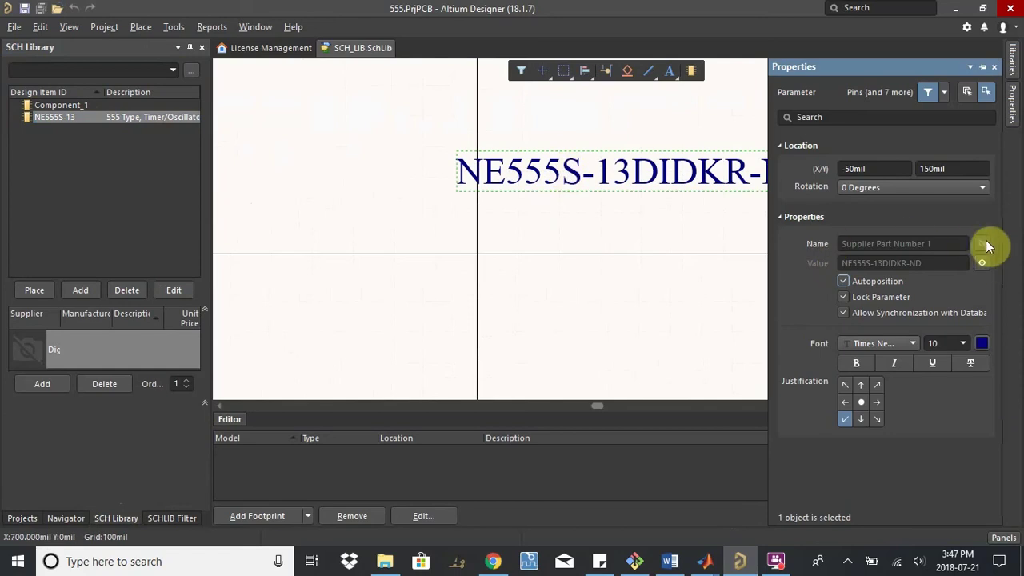
click(983, 263)
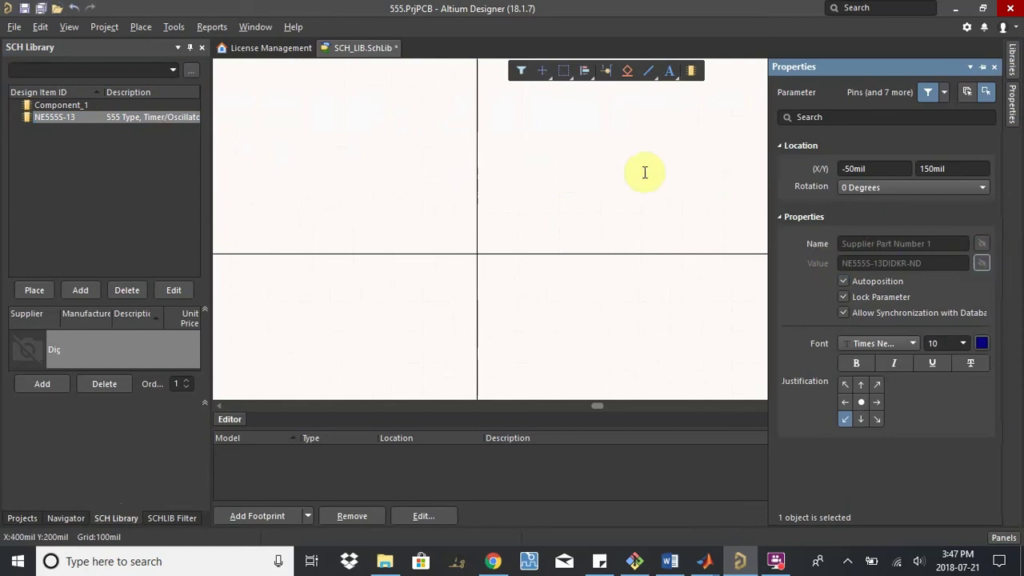
click(646, 171)
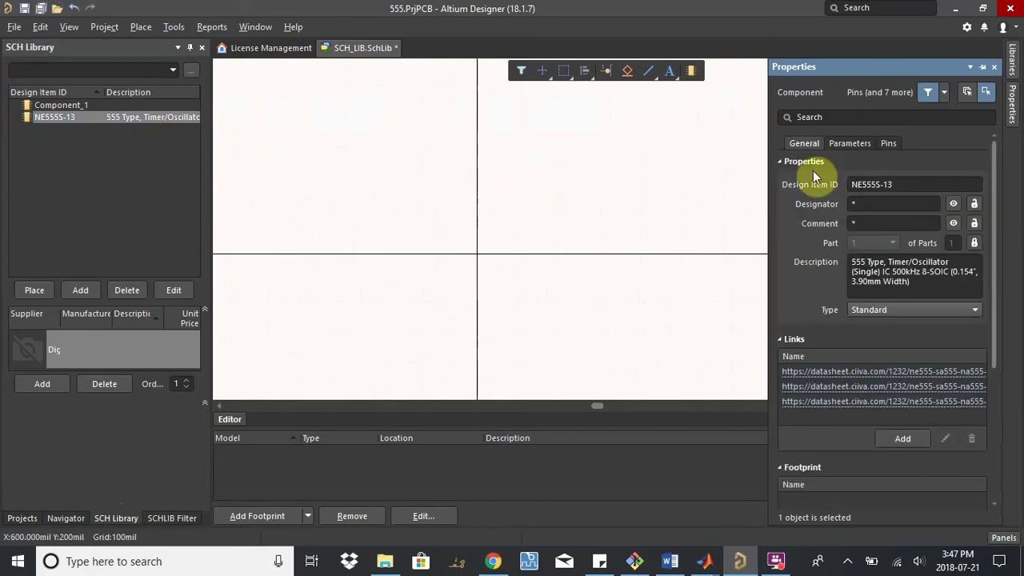
- Set the NE555S-13 component's designator to U?
click(877, 203)
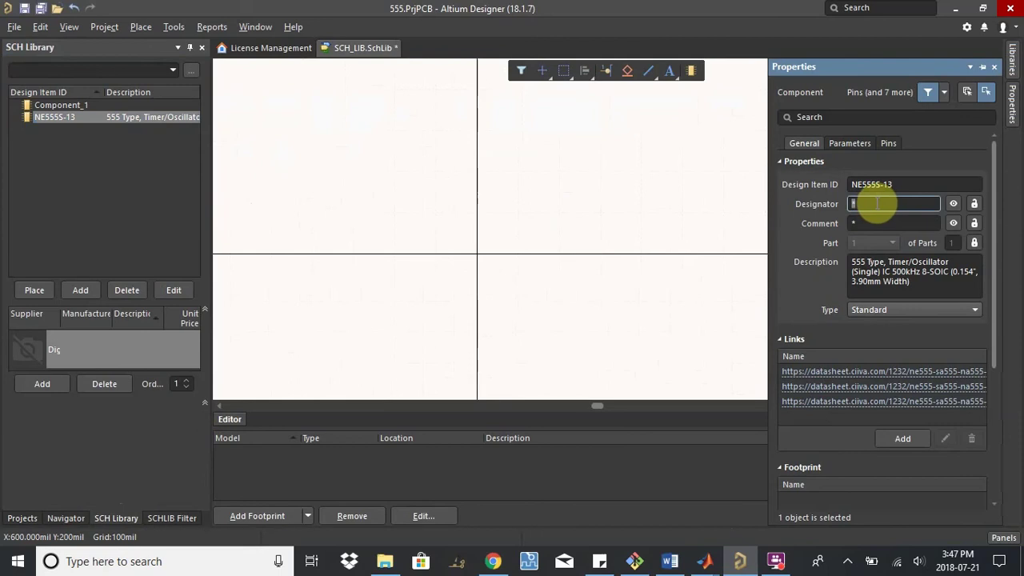
text(U)
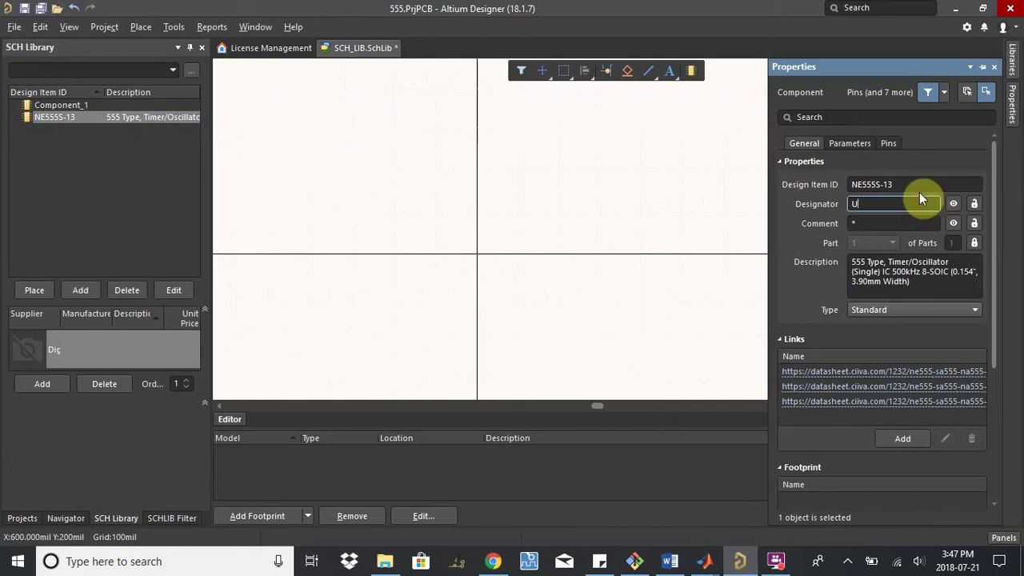
text(?)
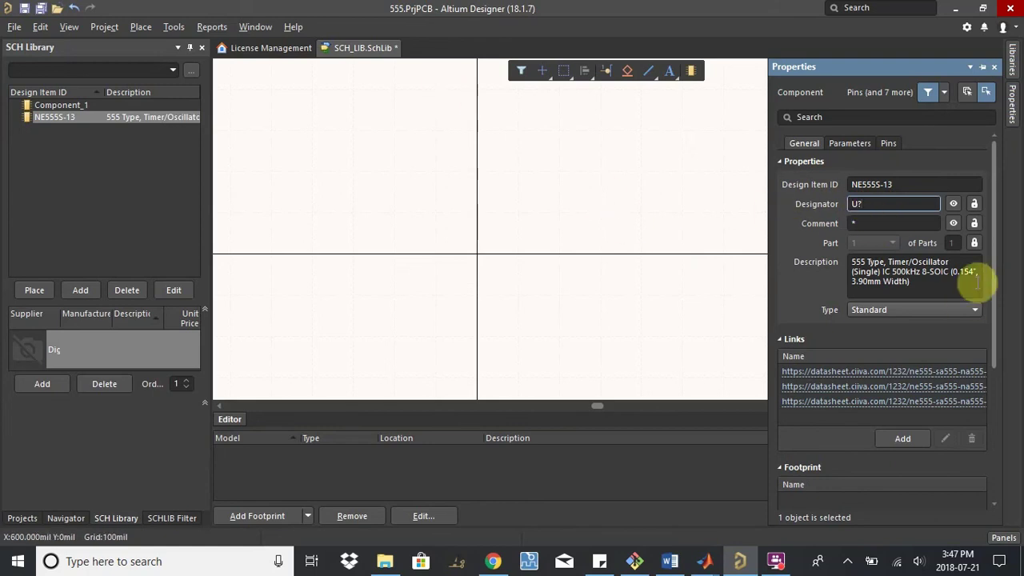
- Copy the manufacturer part number from the component's parameters and set the component's comment to NE555S-13
click(871, 223)
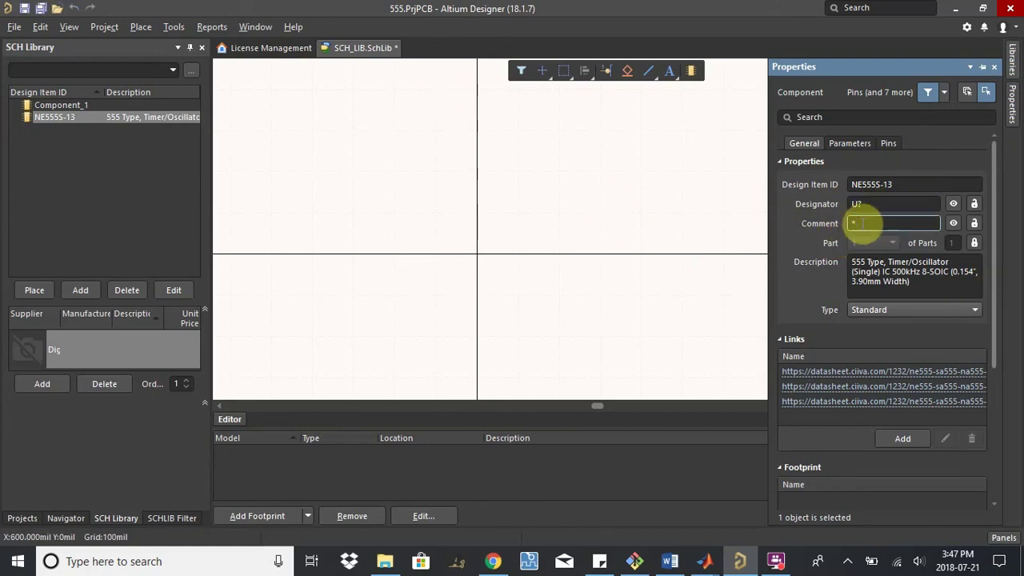
click(840, 141)
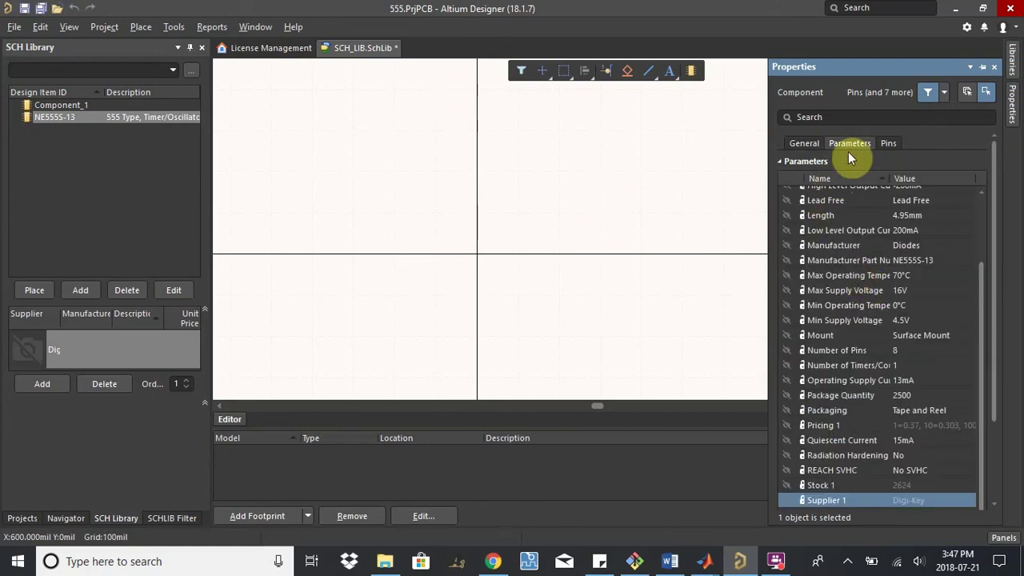
click(848, 262)
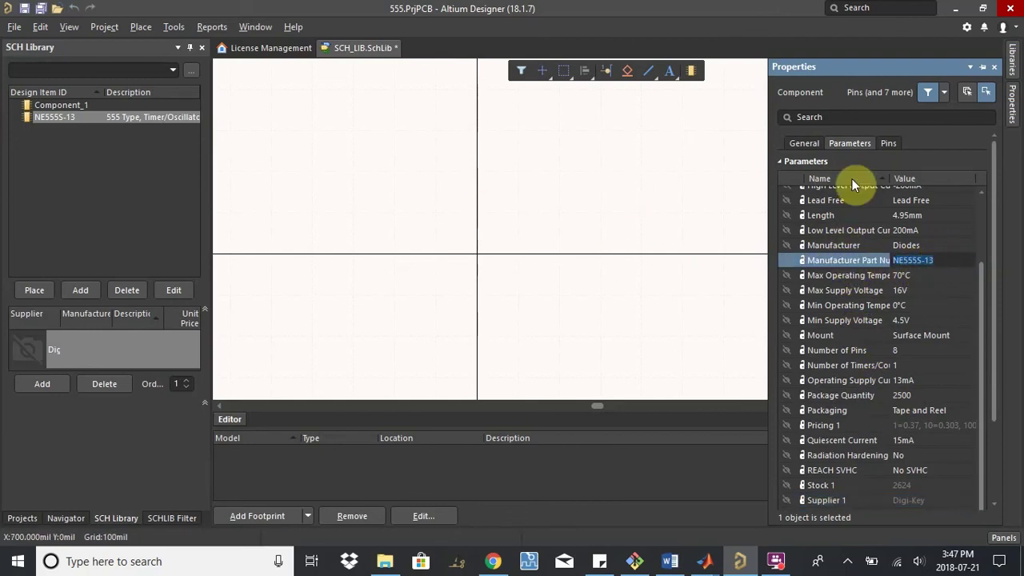
click(807, 143)
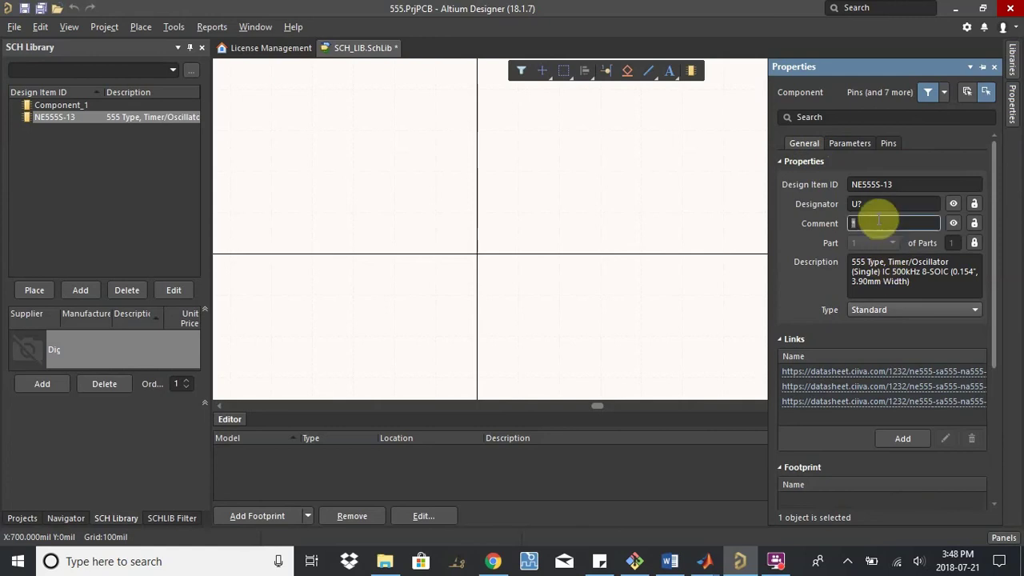
click(848, 224)
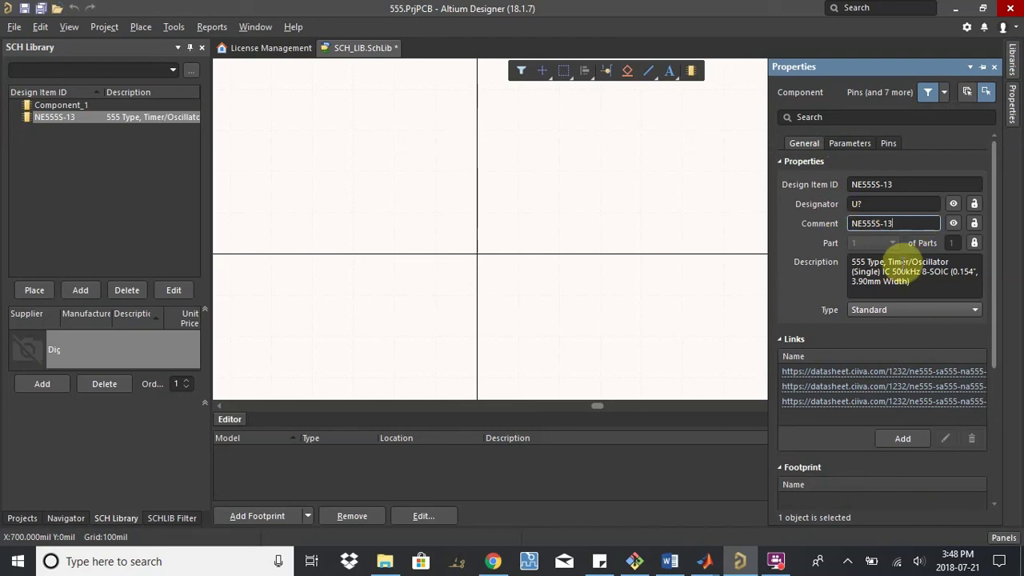
key(Return)
click(647, 203)
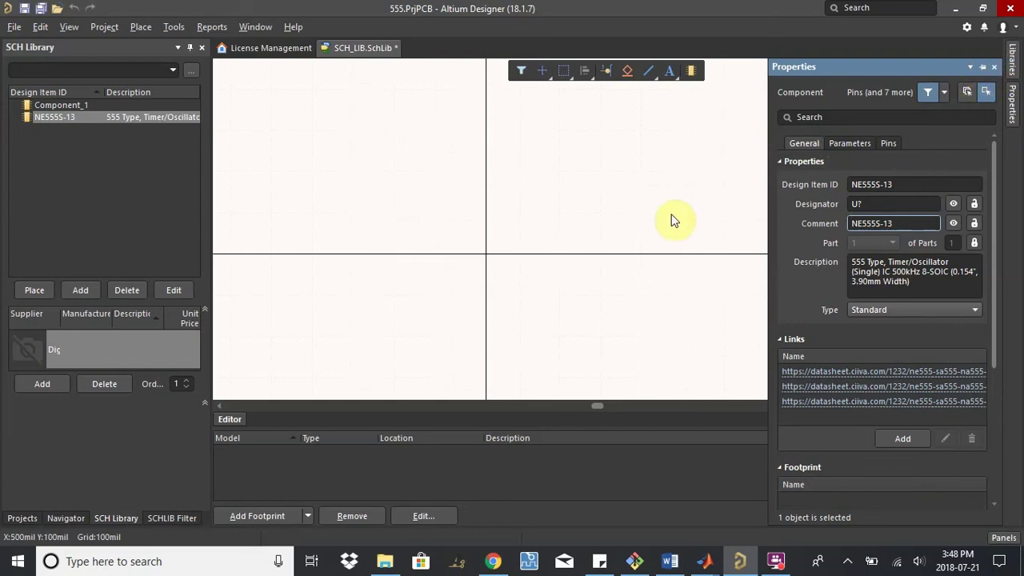
right_drag(497, 243, 558, 235)
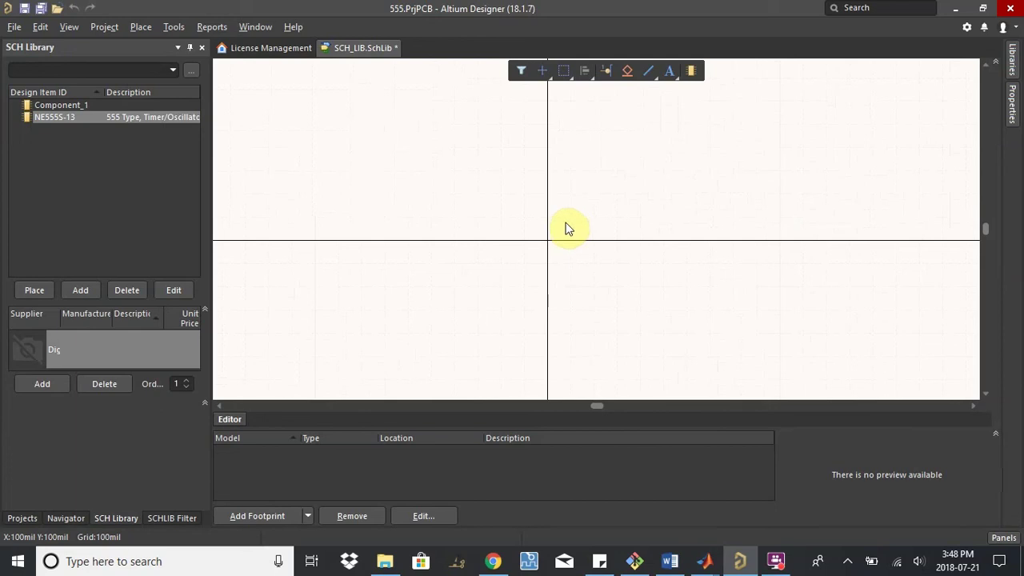
- Switch to Chrome, open the NE555 datasheet from the NE555S-13 product page, and examine the pin layout in Fig. 4, Circuit for Astable Operation
key(alt+Tab)
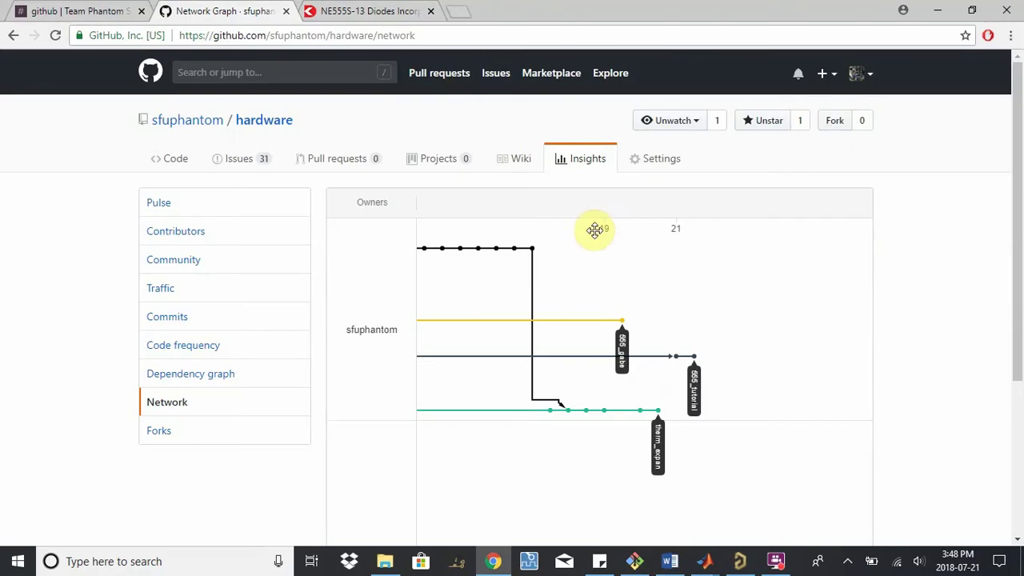
click(377, 11)
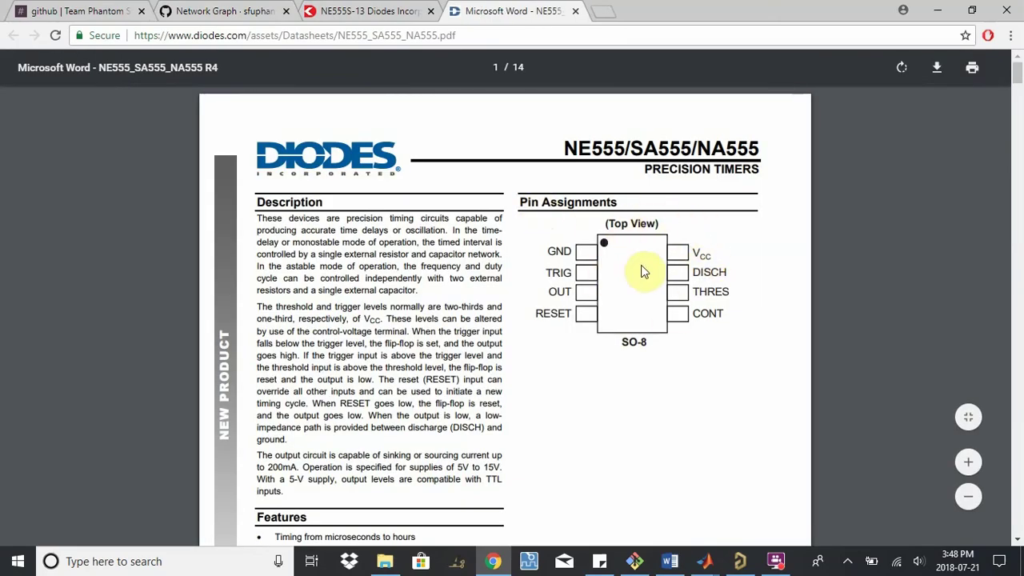
scroll(440, 246, down, 1)
scroll(440, 247, down, 20)
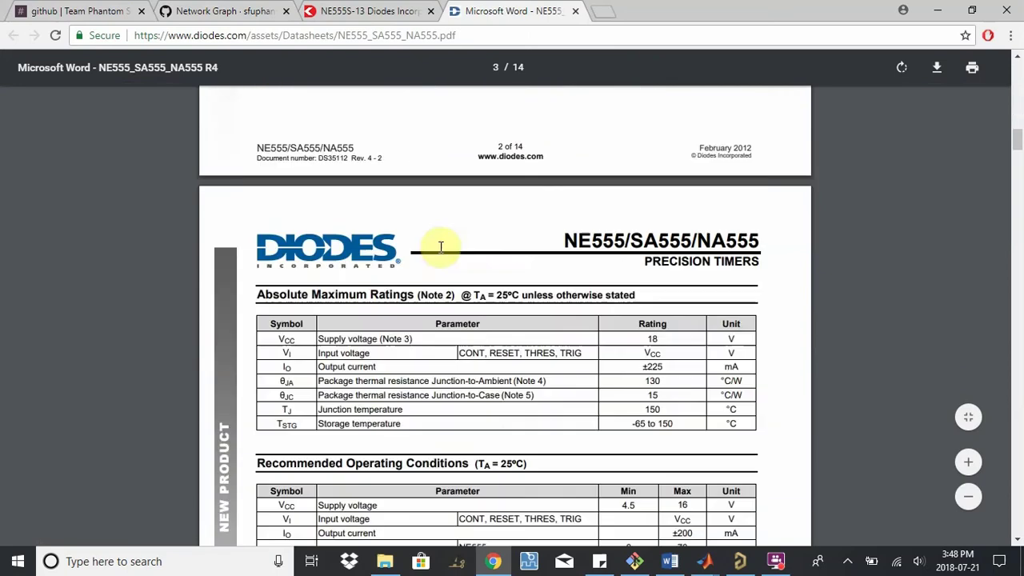
scroll(440, 247, down, 15)
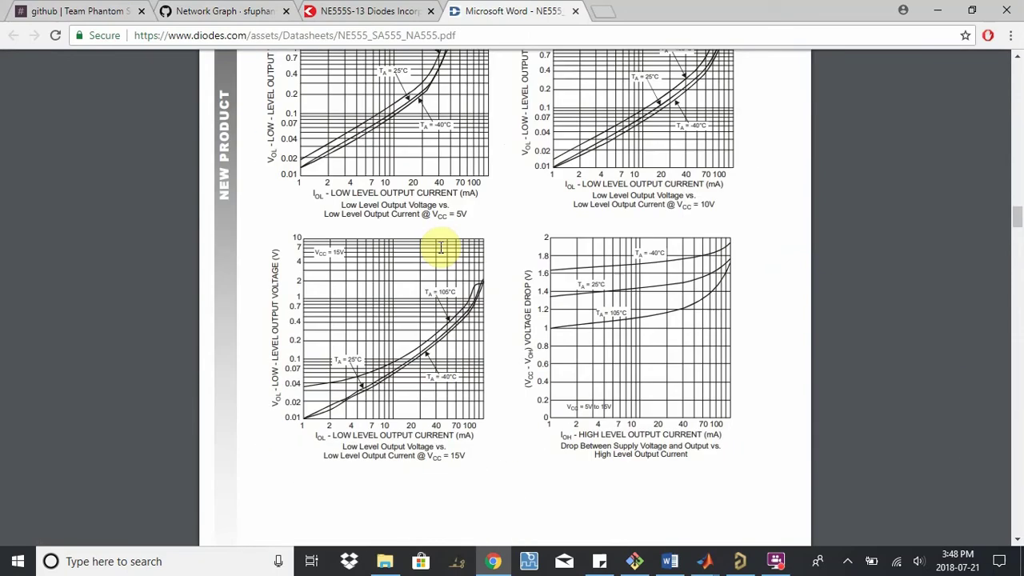
scroll(440, 246, down, 15)
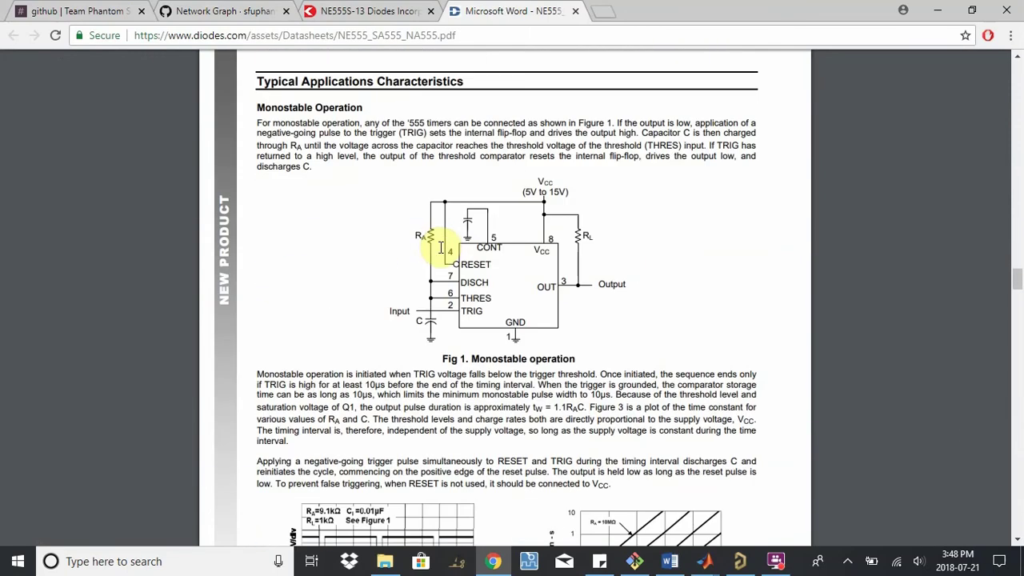
scroll(502, 252, down, 8)
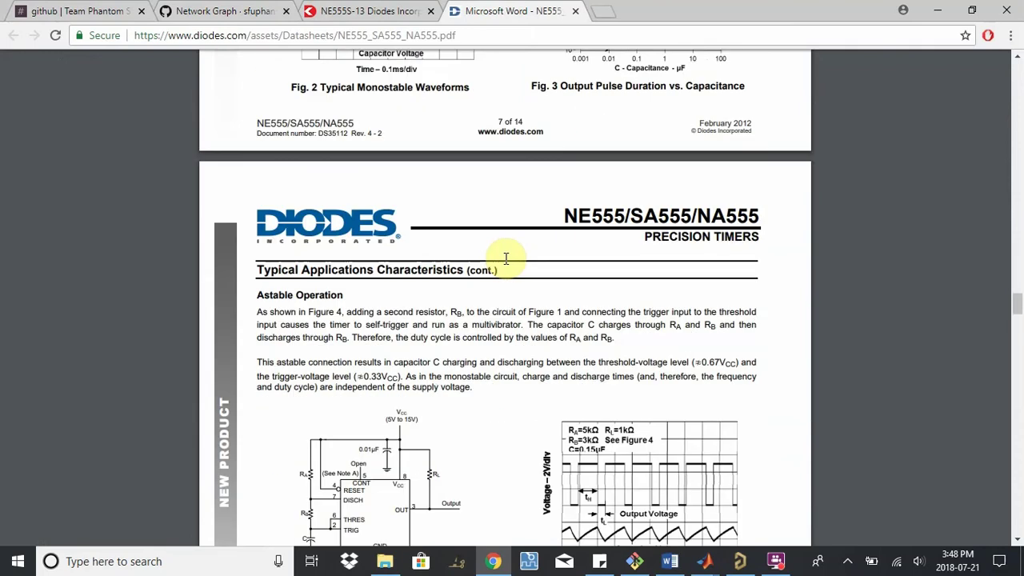
scroll(500, 260, down, 2)
ctrl+scroll(343, 171, up, 3)
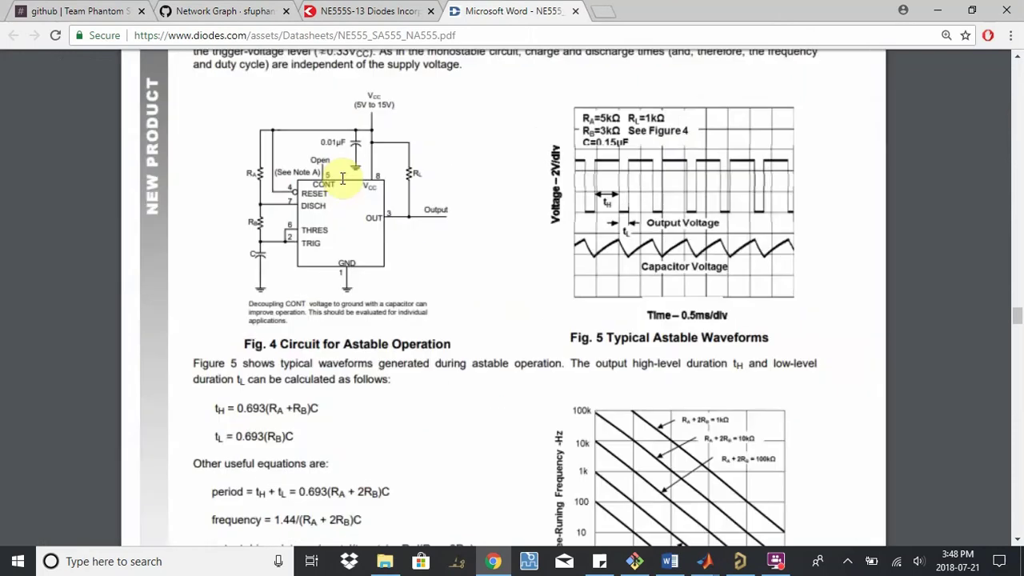
drag(295, 386, 401, 387)
click(401, 386)
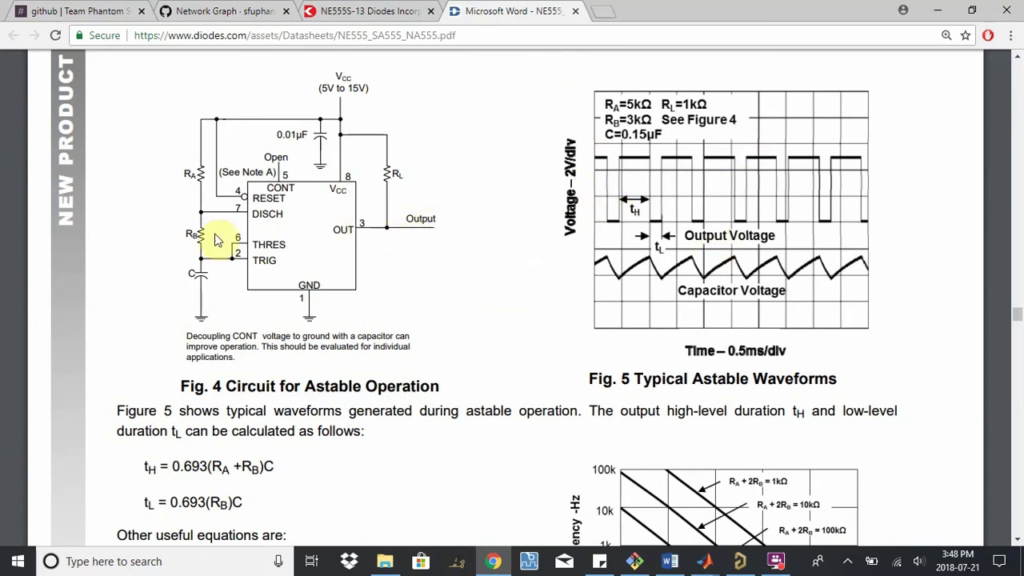
ctrl+scroll(224, 252, up, 2)
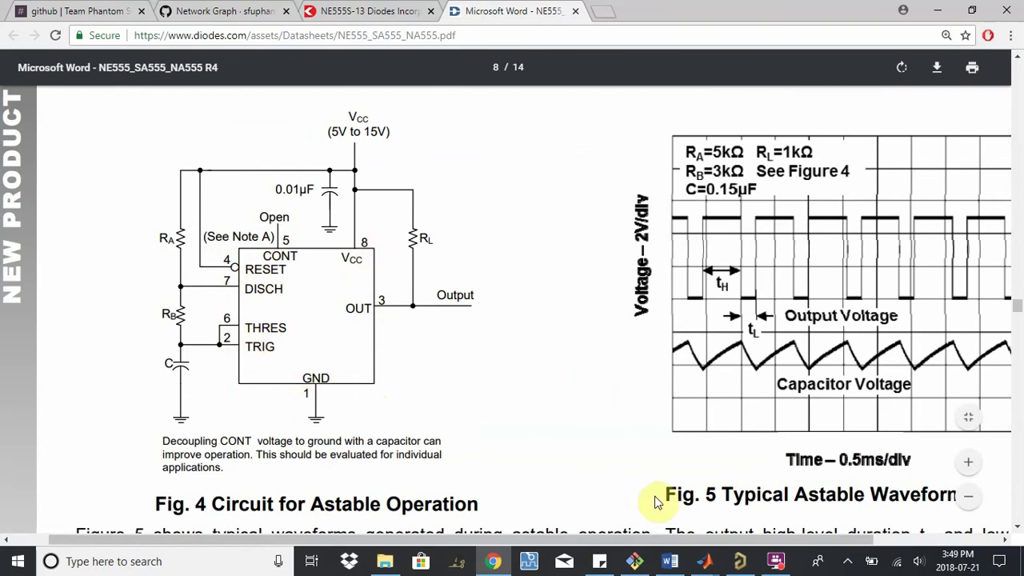
- Return to Altium Designer, start placing a pin on the NE555S-13 symbol, and give it the name GND and designator 1
click(744, 560)
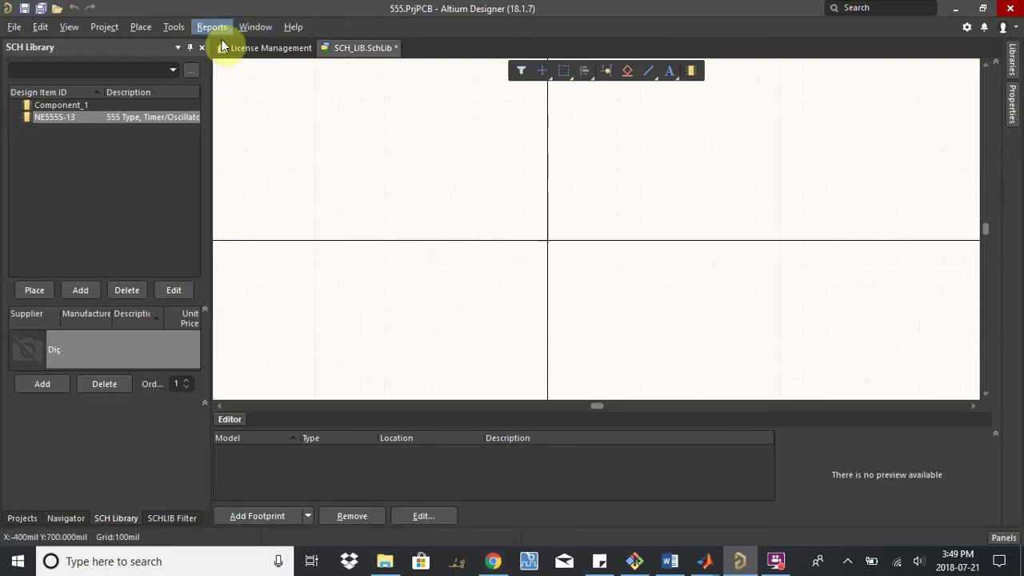
click(150, 28)
click(163, 61)
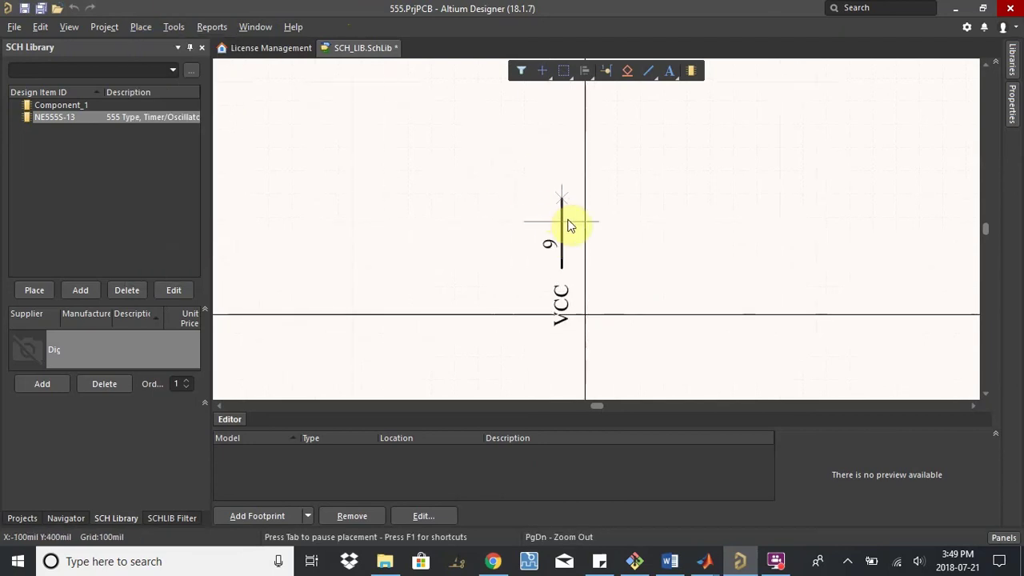
key(Tab)
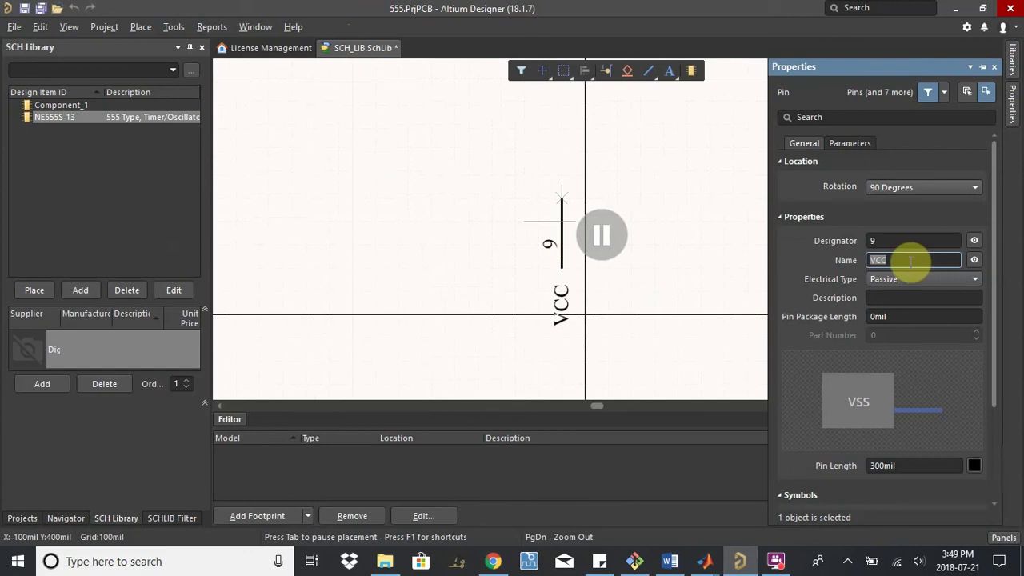
text(GND)
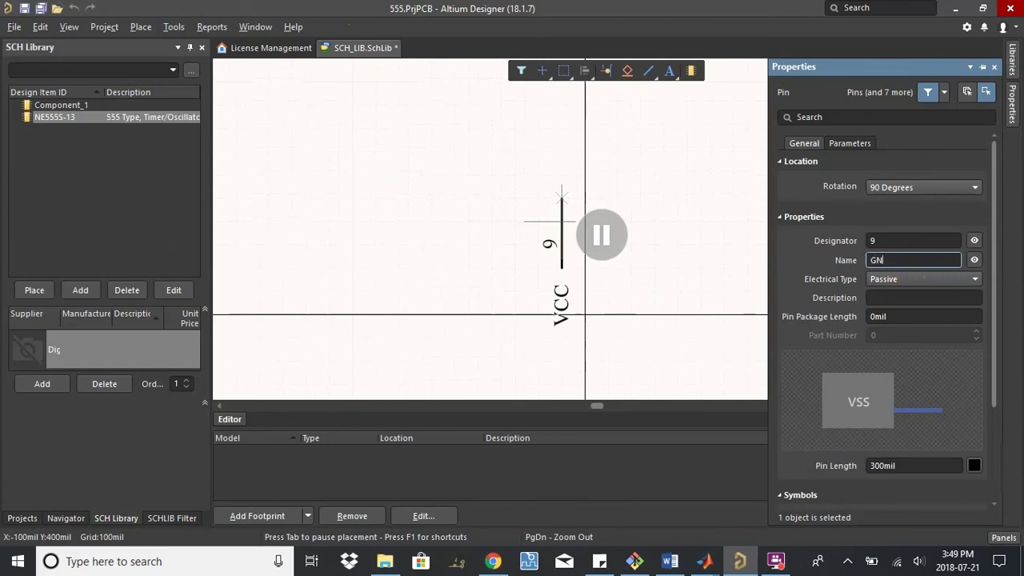
click(914, 242)
text(1)
key(alt+Tab)
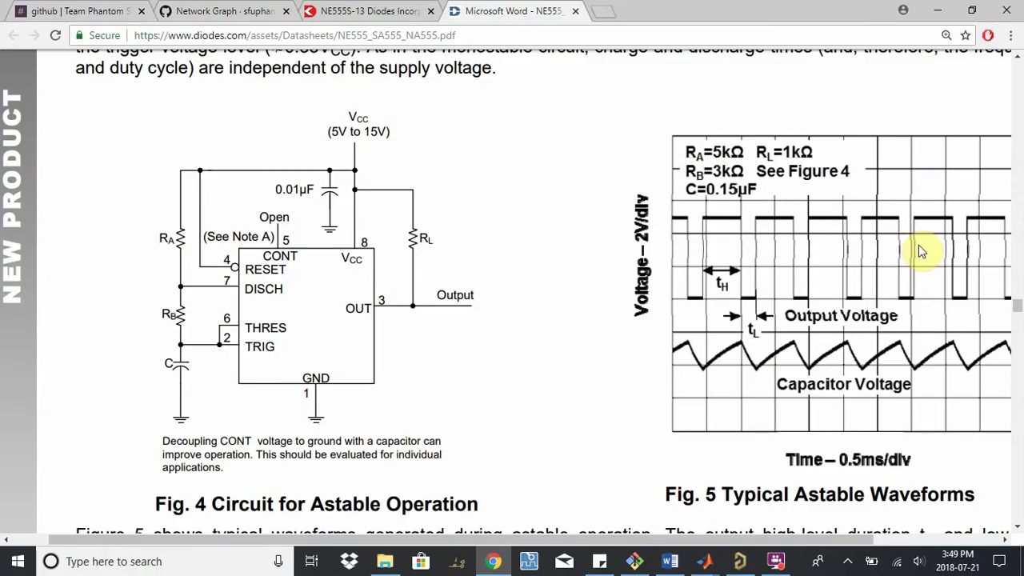
key(alt+Tab)
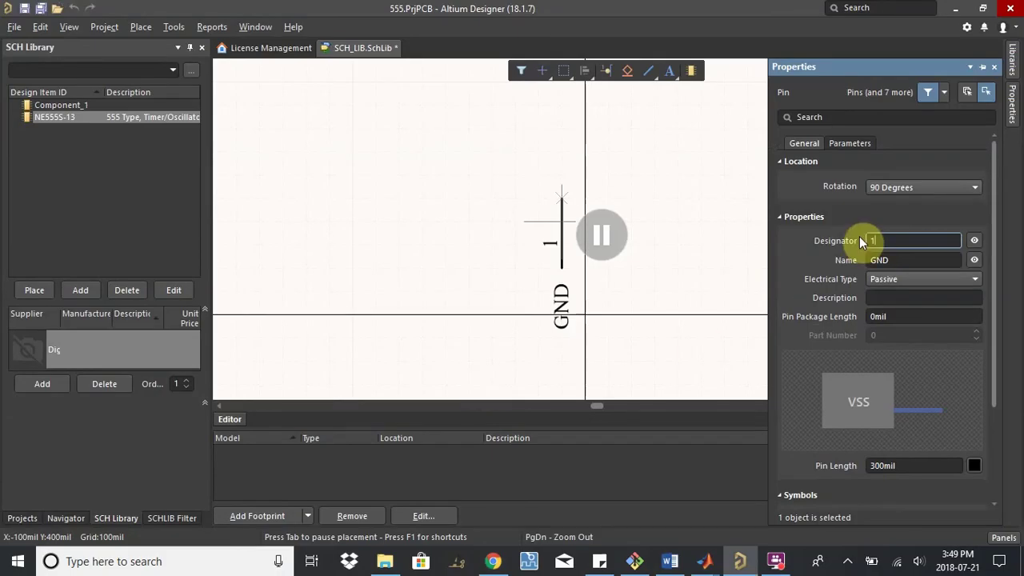
click(601, 235)
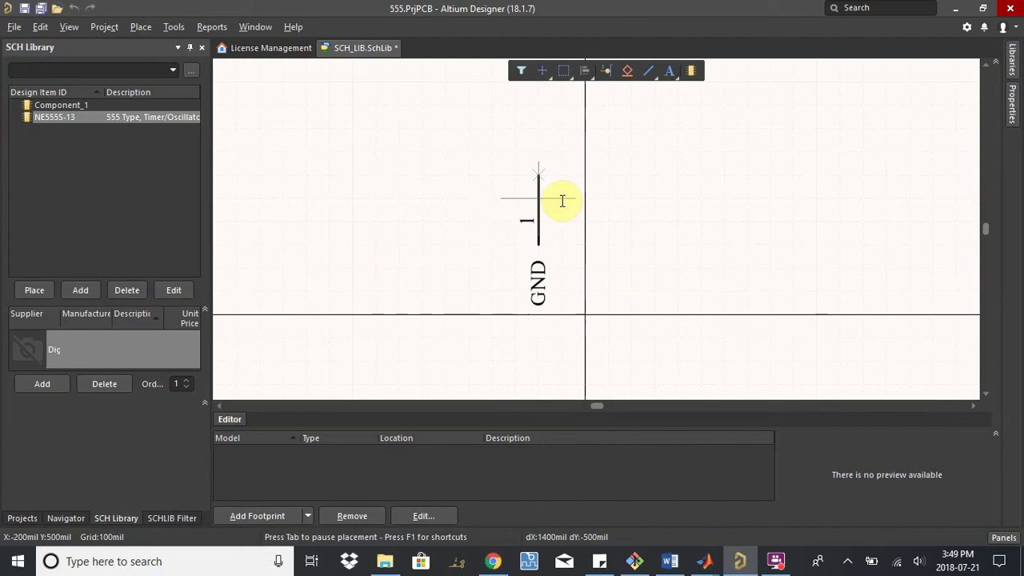
- Rotate the GND pin so it points downward, check its position in the datasheet circuit, and place it at about X 100 mil, Y -600 mil
key(space)
key(space)
key(space)
key(space)
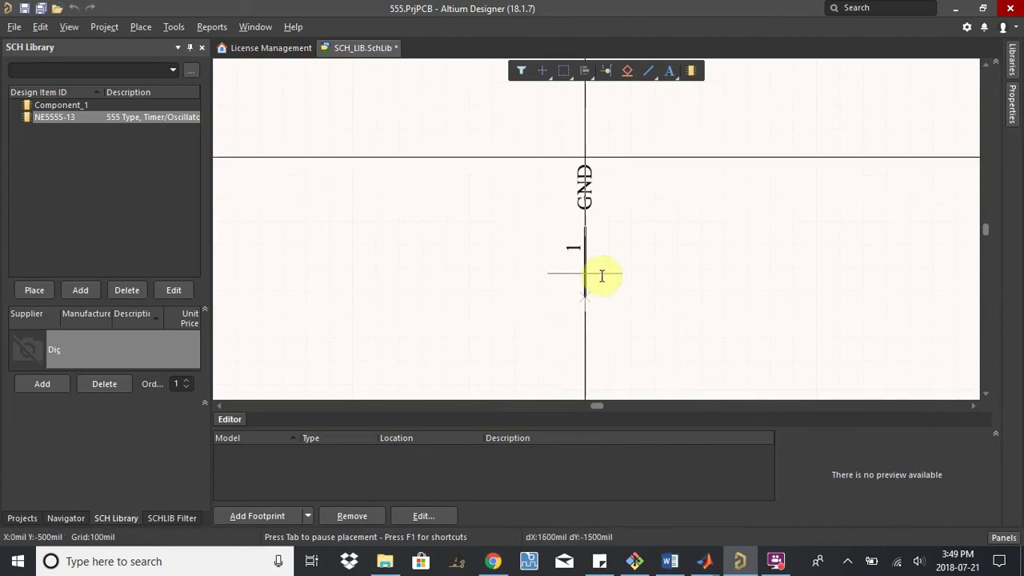
key(alt+Tab)
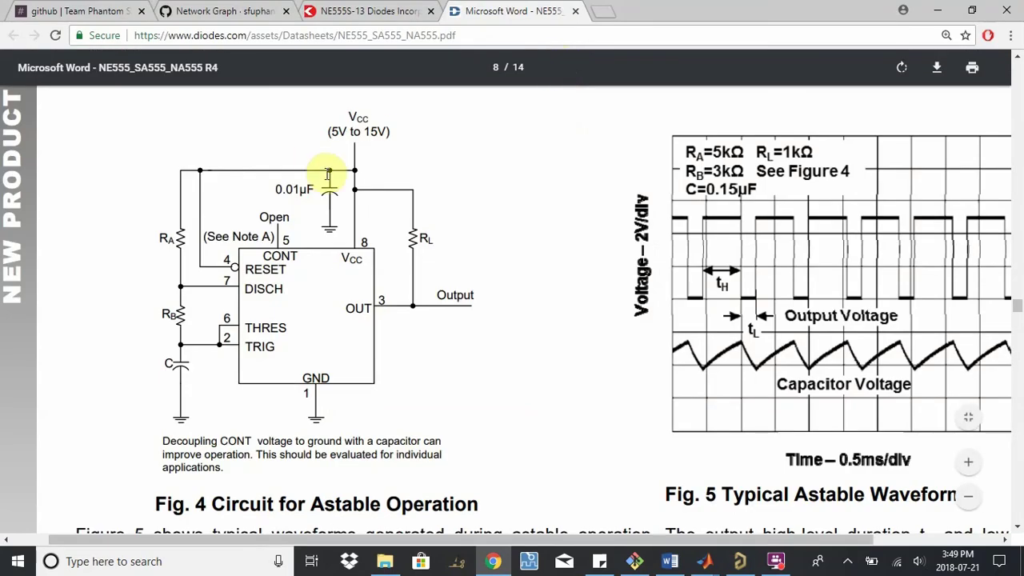
key(alt+Tab)
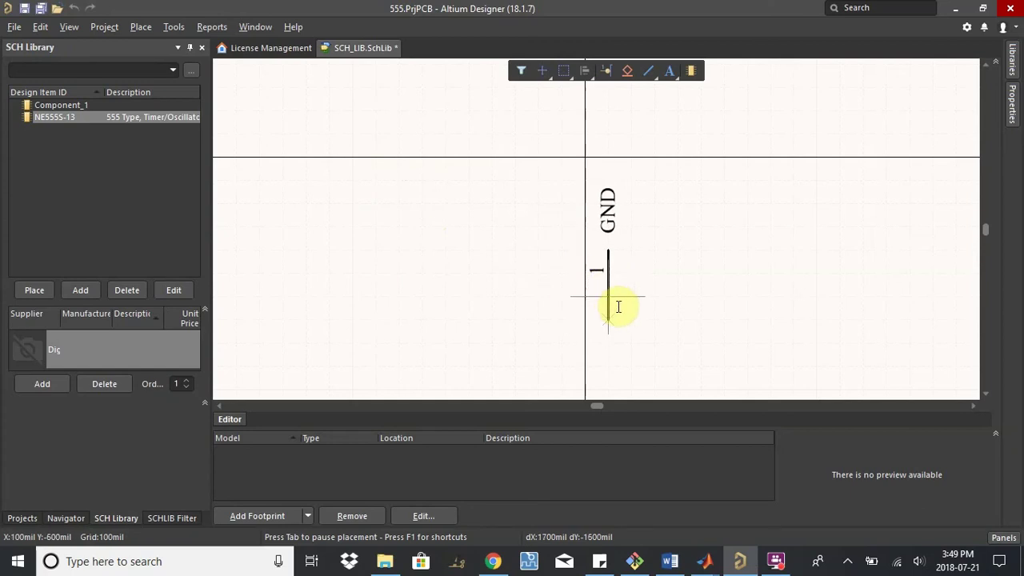
click(619, 306)
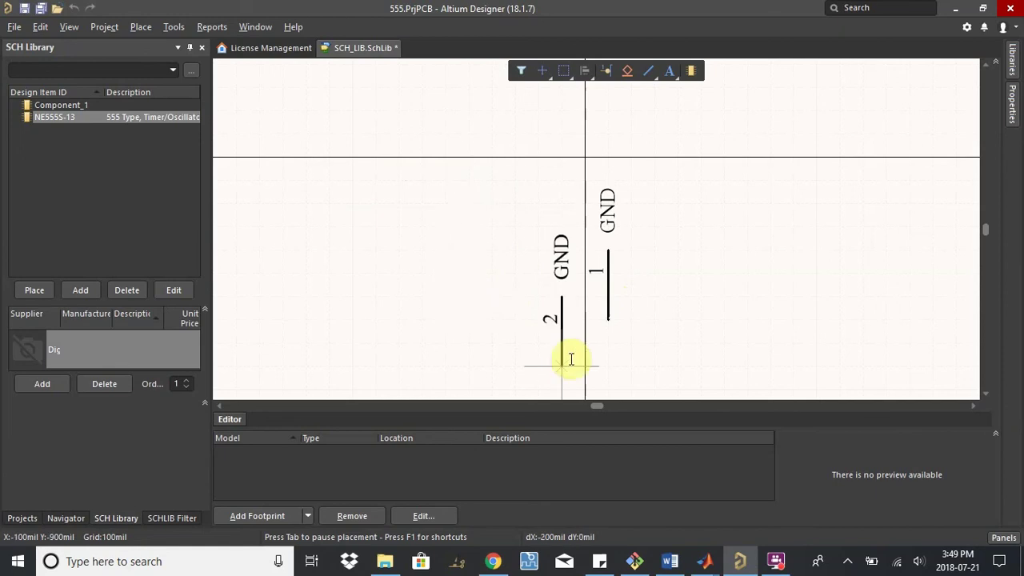
- Check pin 2 in the Chrome datasheet, name the next pin TRIG, rotate it to point left, and place it at X -800 mil, Y -100 mil
key(Up)
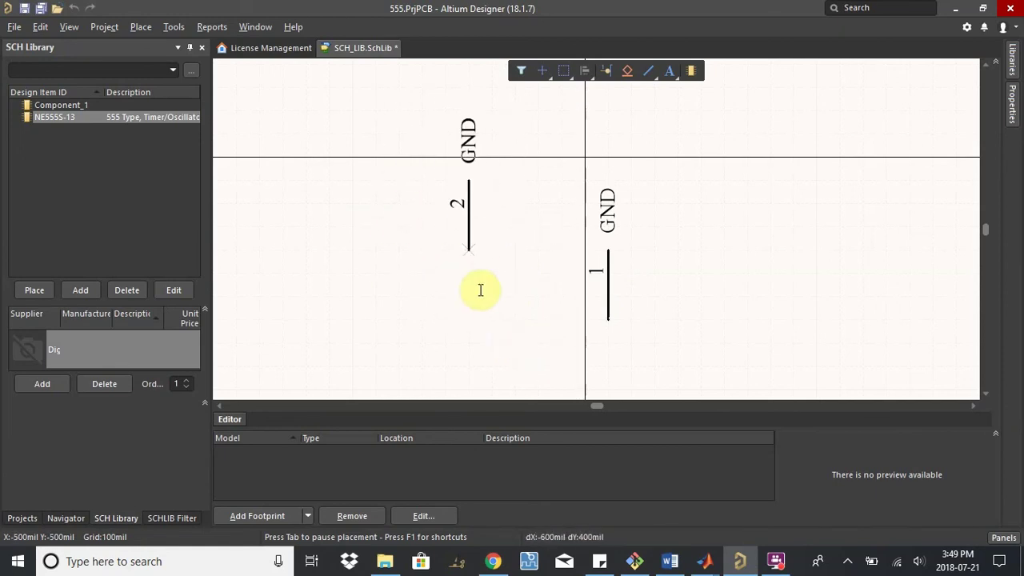
key(Tab)
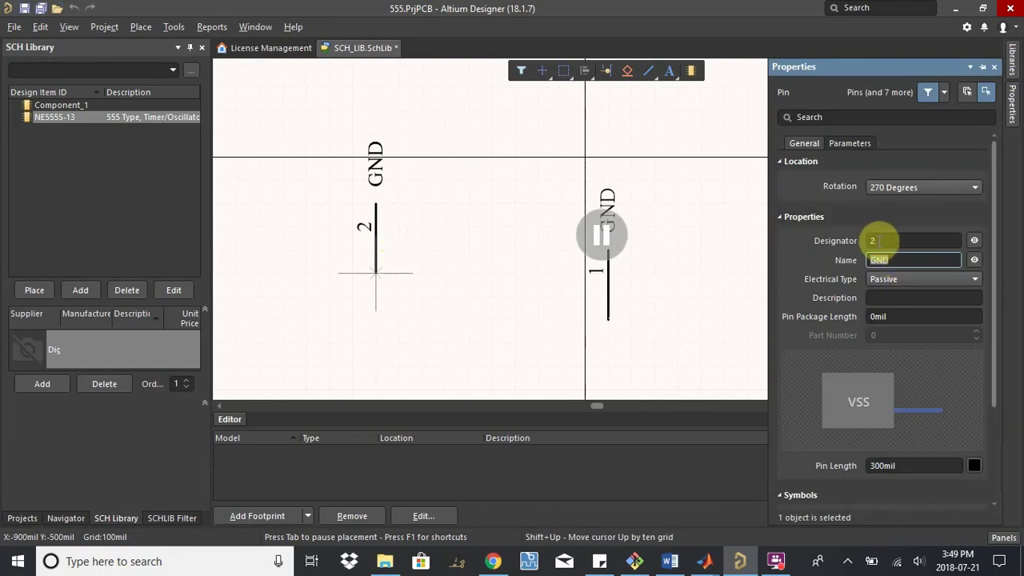
key(alt+Tab)
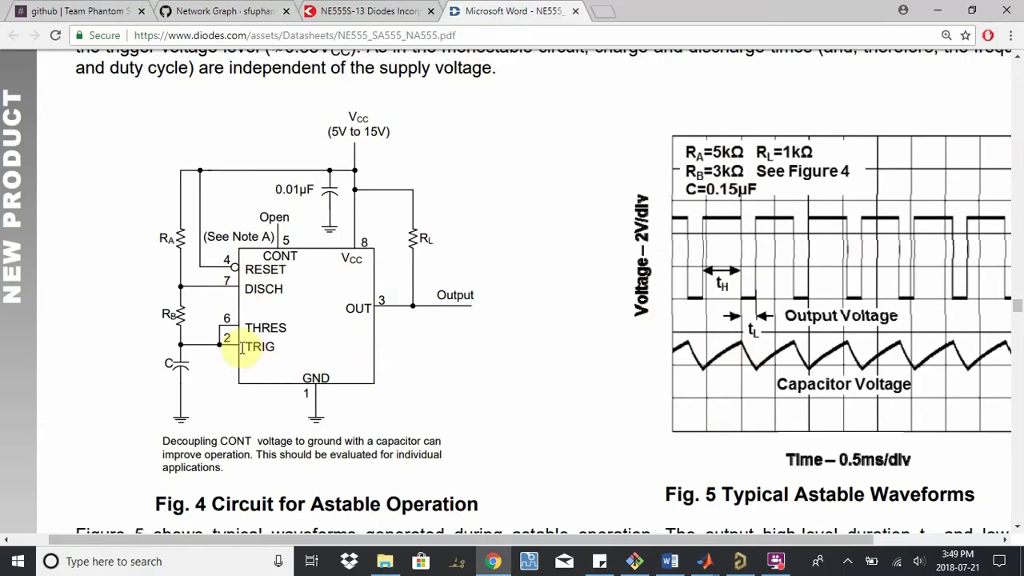
key(alt+Tab)
text(G)
key(Return)
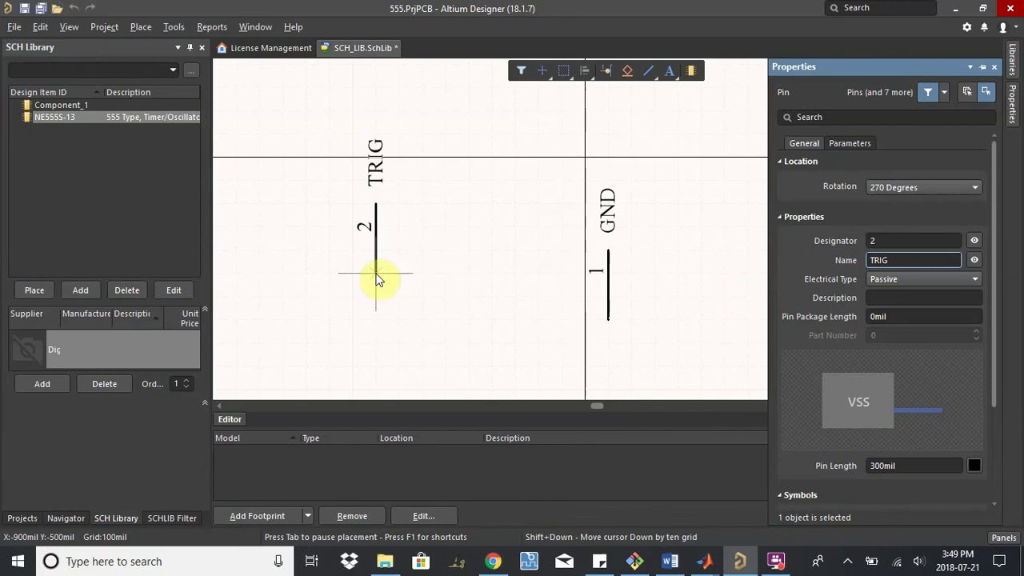
key(space)
key(space)
key(space)
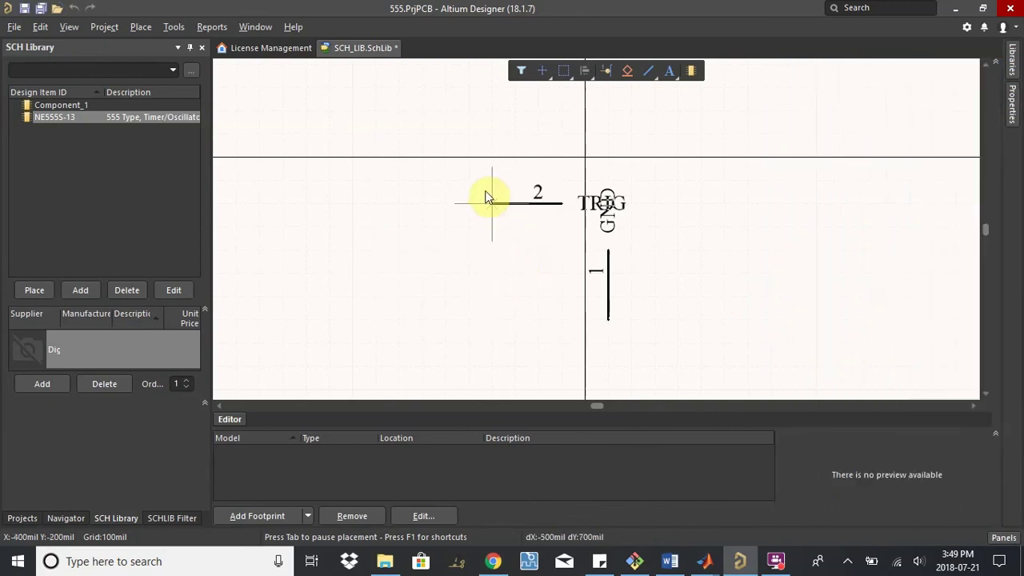
click(396, 180)
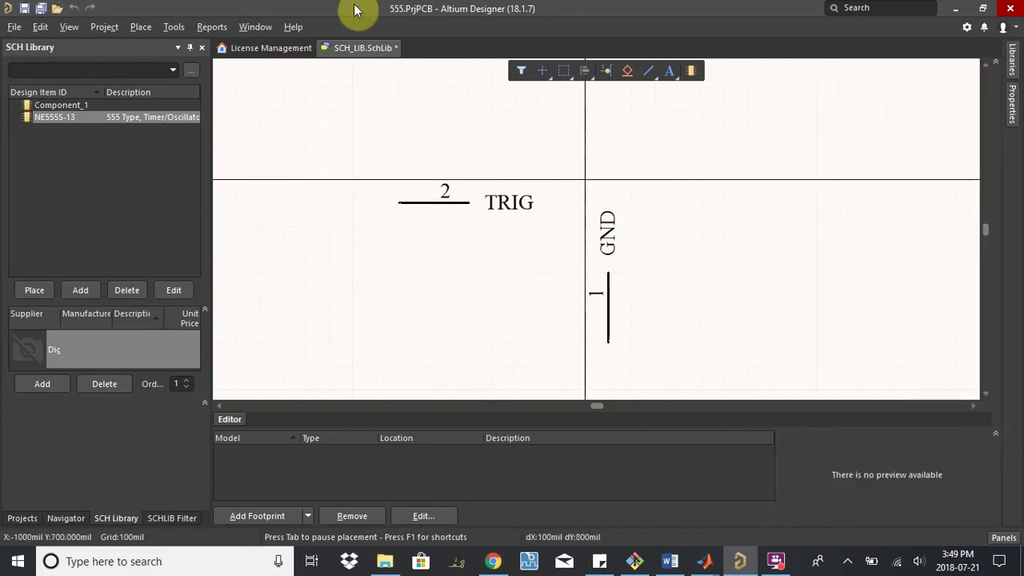
- Look up pin 3 in the datasheet, name the pin OUT, turn it to point right, and place it at X 800 mil, Y 100 mil
key(alt+Tab)
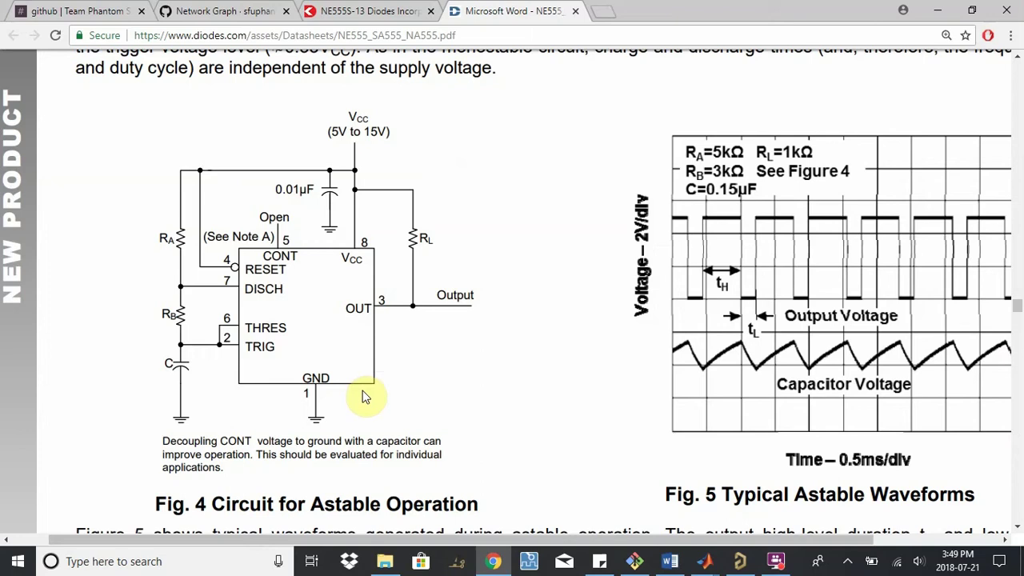
key(alt+Tab)
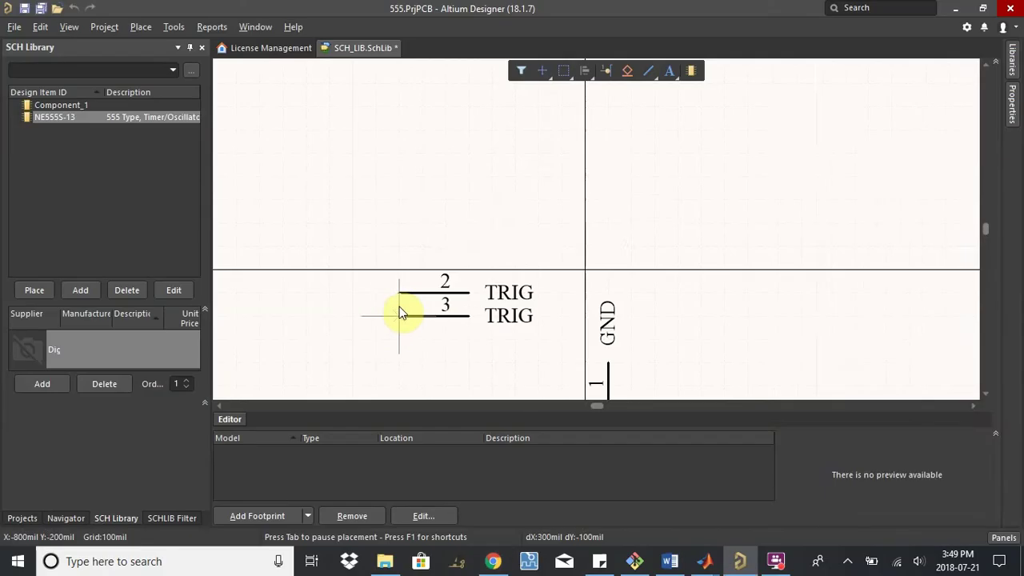
text(OUT)
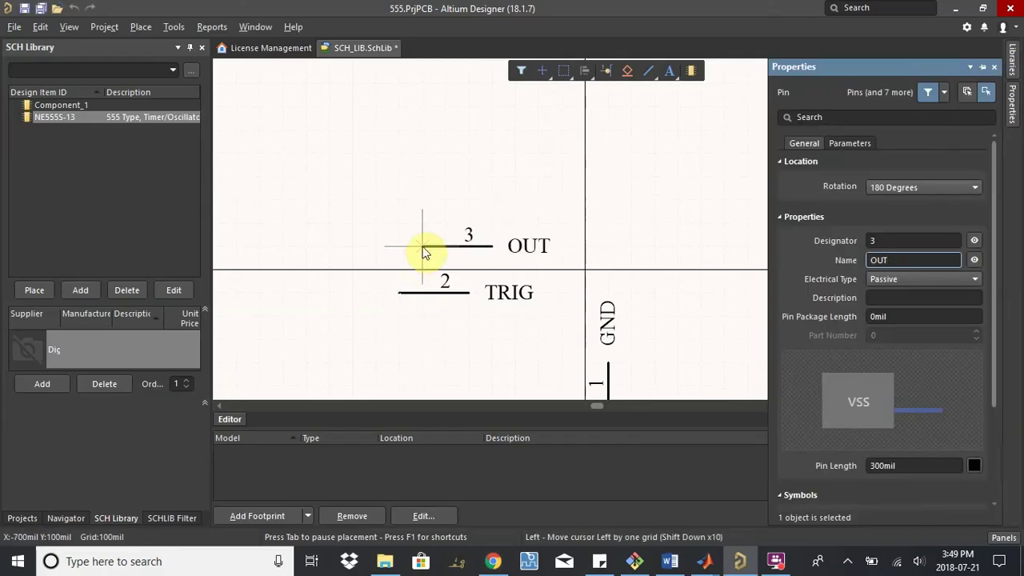
click(602, 234)
key(space)
key(space)
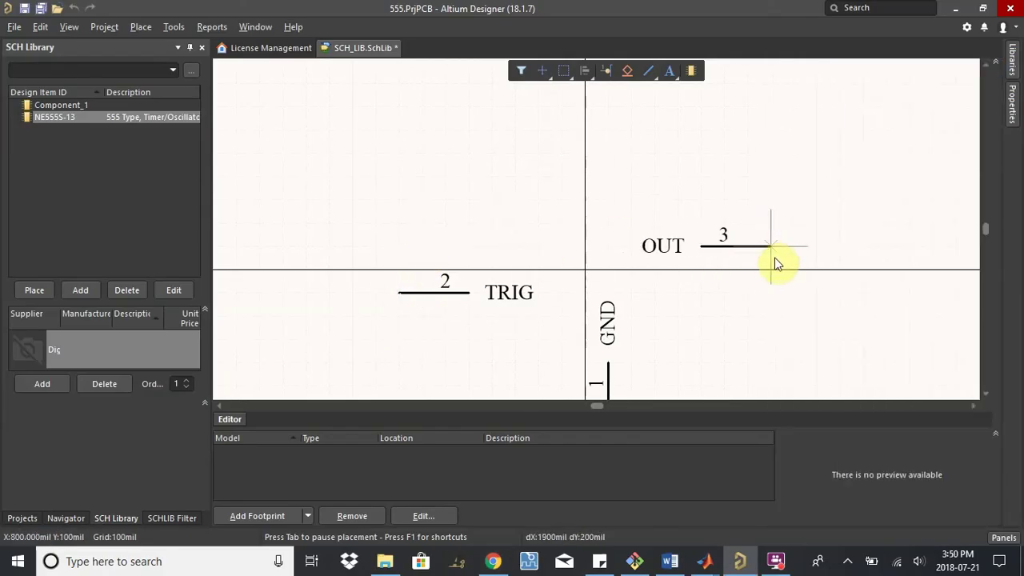
click(772, 248)
- Look up pin 4 in the datasheet, name the pin RESET, mirror it horizontally, and place it at X -800 mil, Y 300 mil
key(alt+Tab)
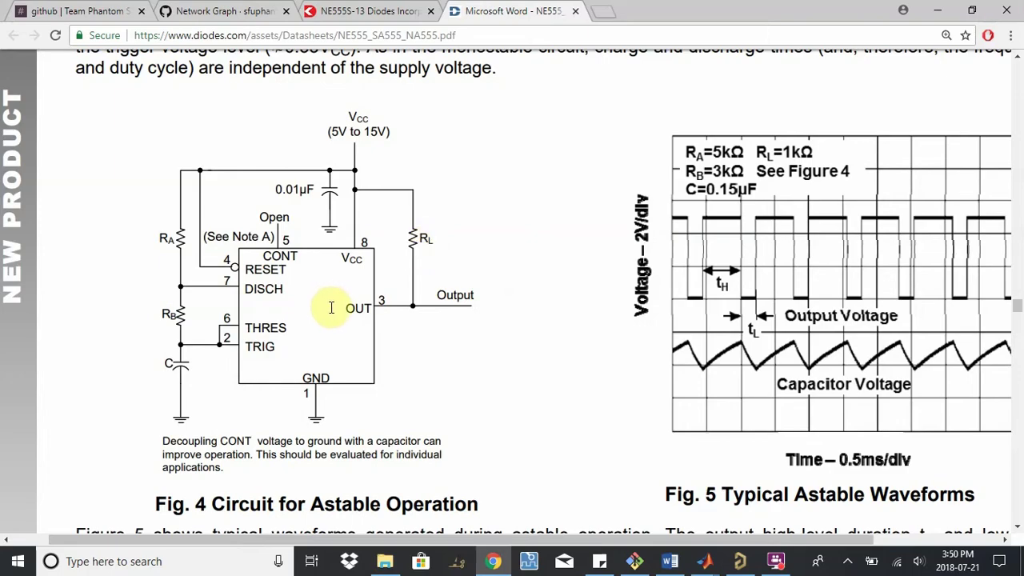
key(alt+Tab)
key(Tab)
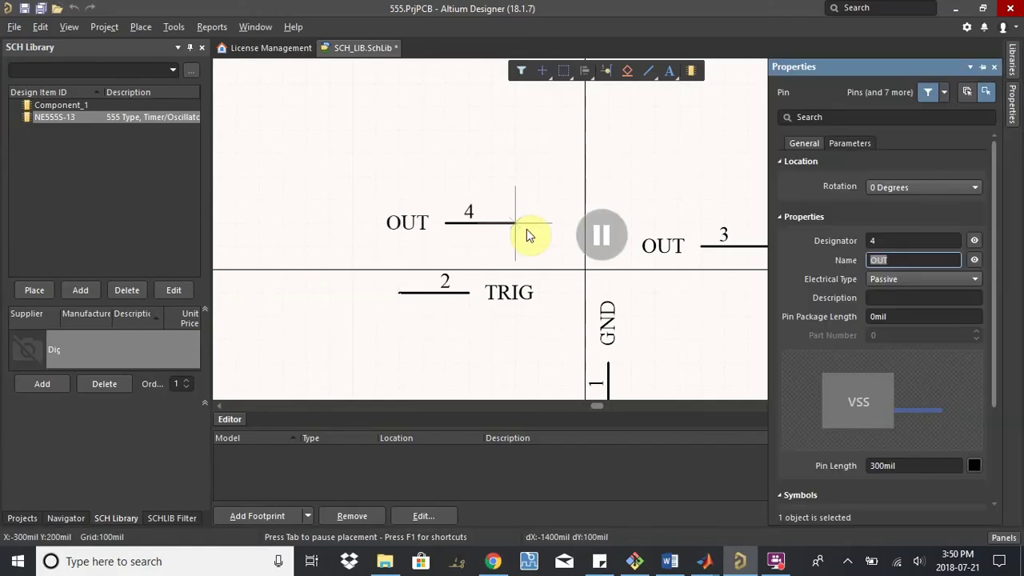
text(RESET)
key(Return)
key(Tab)
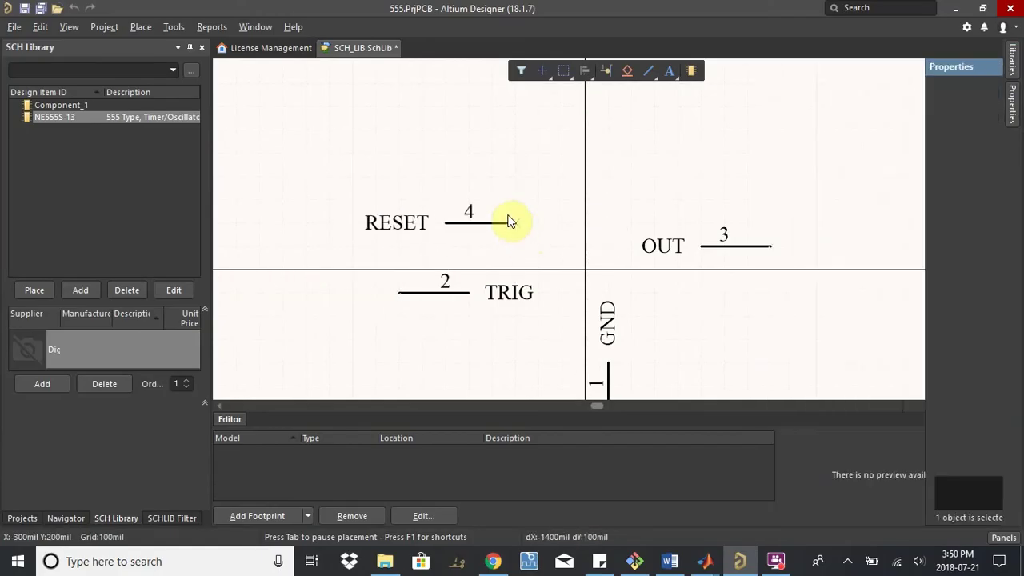
key(x)
click(404, 206)
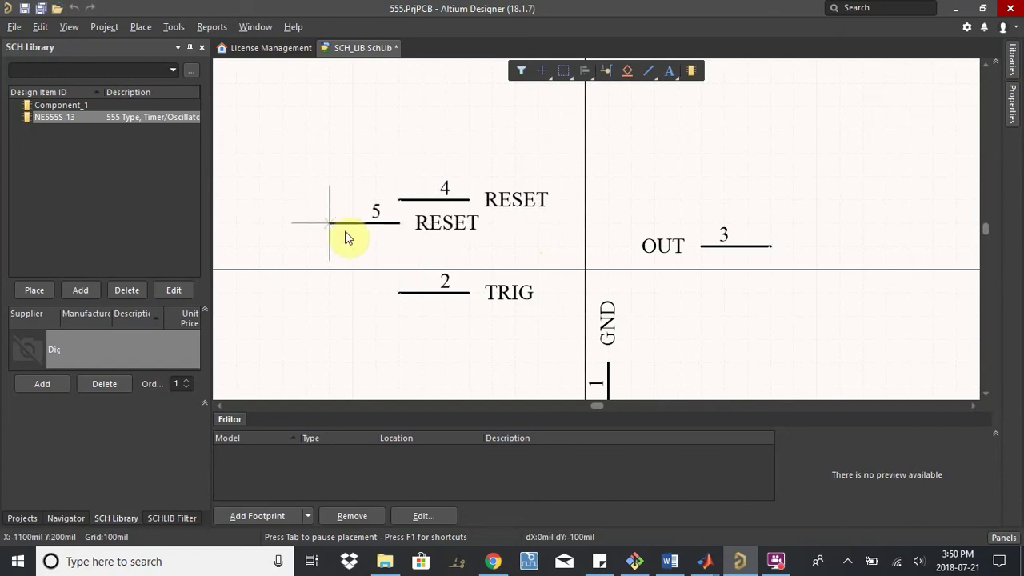
- Look up pin 5 in the Chrome datasheet's Fig. 4 circuit and name the pin being placed CONT
key(Tab)
key(alt+Tab)
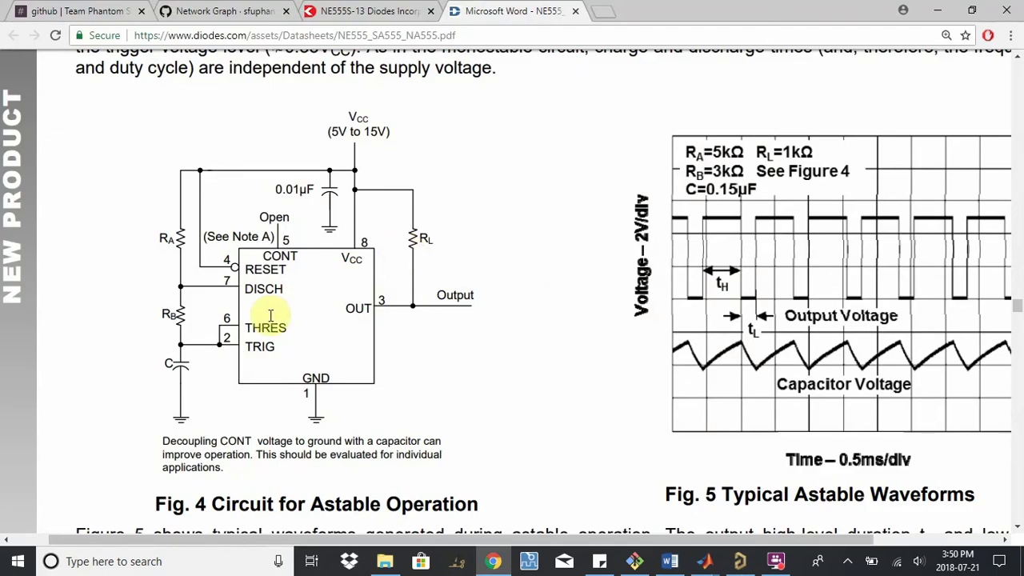
key(alt+Tab)
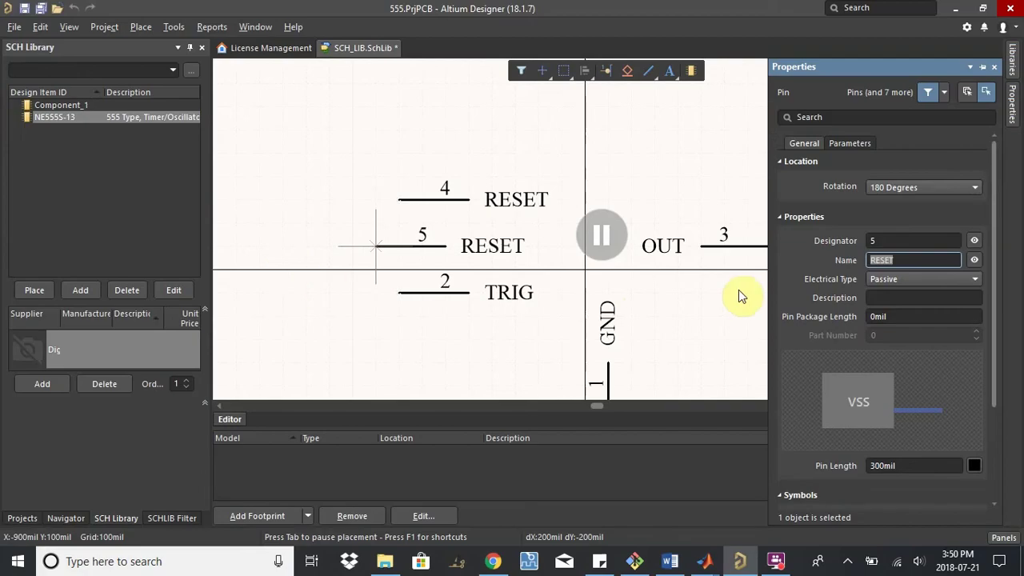
text(CONT)
key(Return)
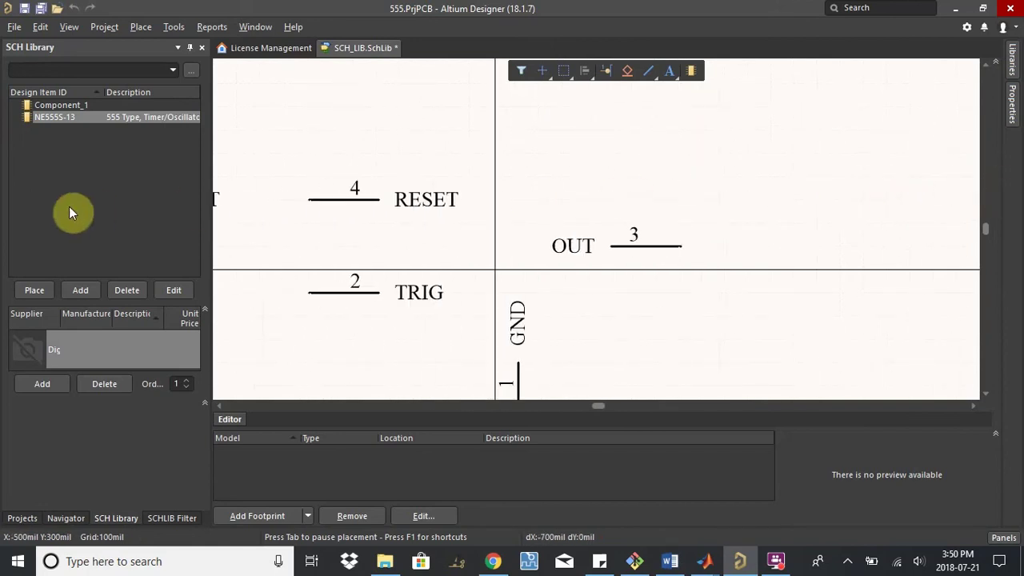
- Rotate the CONT pin so it points upward and place it above the RESET pin at X -100 mil, Y 1100 mil
scroll(556, 231, up, 2)
scroll(556, 231, down, 3)
scroll(542, 297, up, 2)
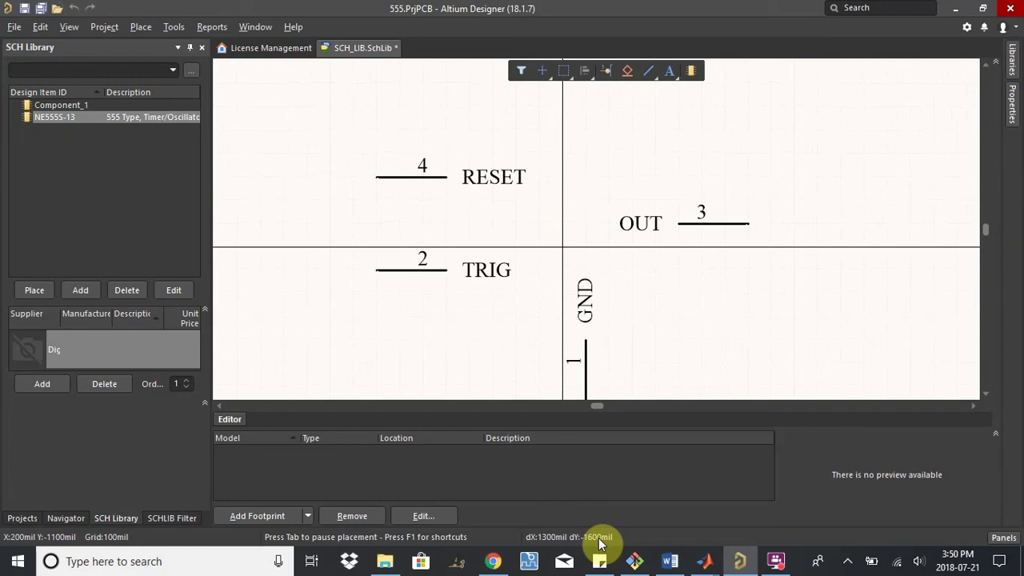
key(space)
key(space)
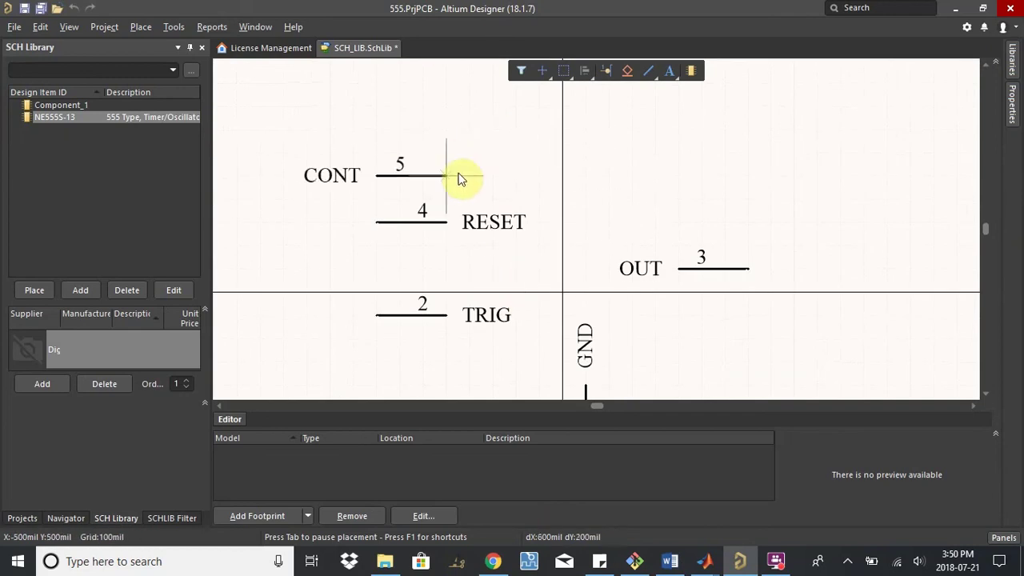
key(space)
scroll(525, 80, up, 2)
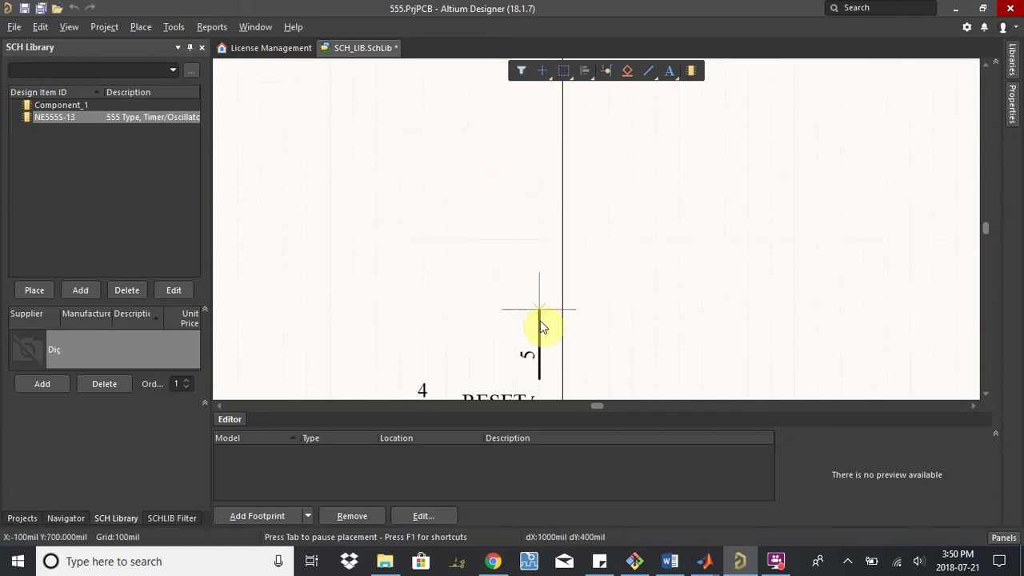
scroll(559, 400, down, 1)
click(538, 163)
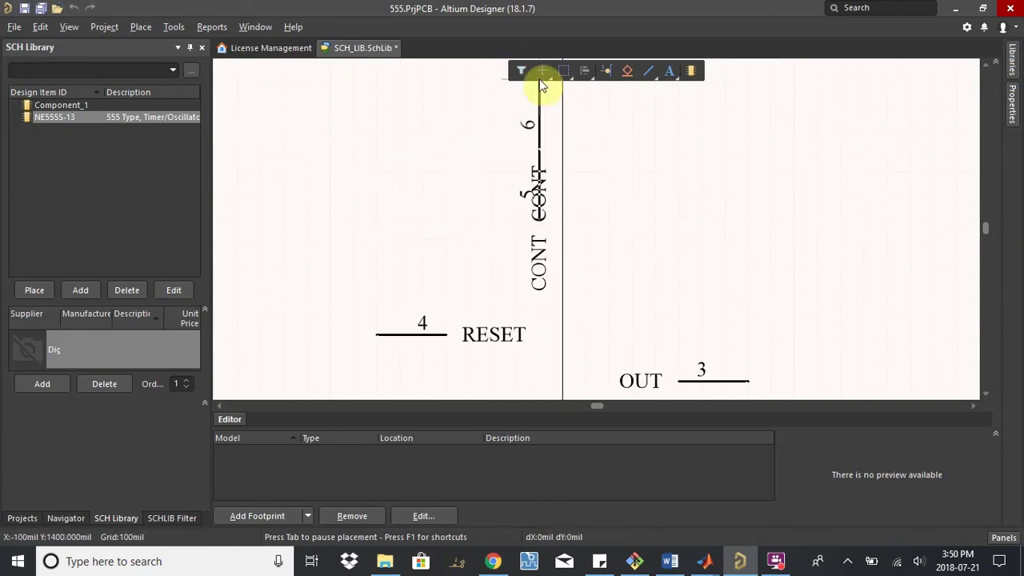
- Name pin 6 THRES to match the datasheet, rotate it to point left, and place it above TRIG at X -800 mil, Y 0 mil
key(alt+Tab)
key(alt+Tab)
scroll(309, 326, down, 2)
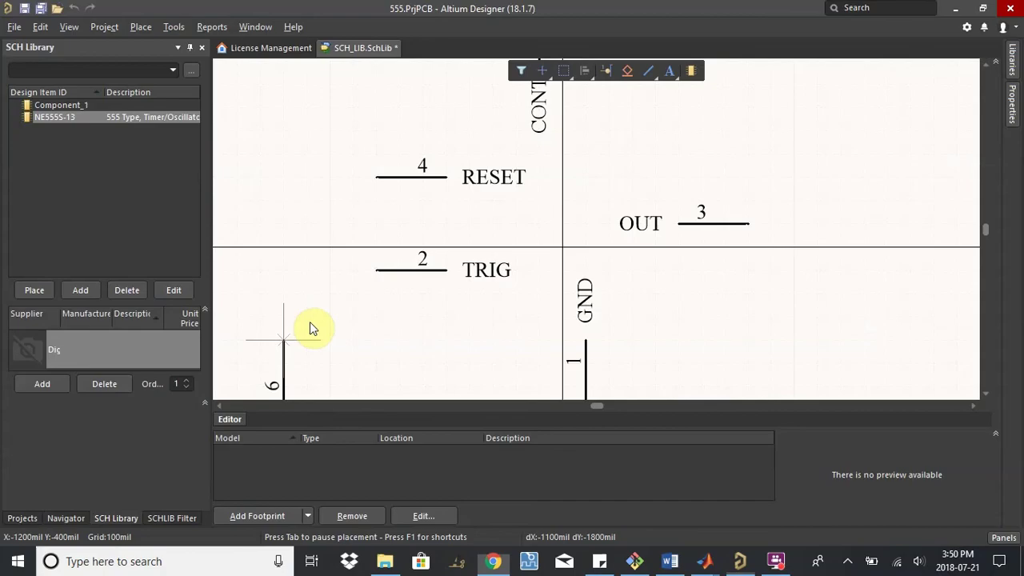
key(Tab)
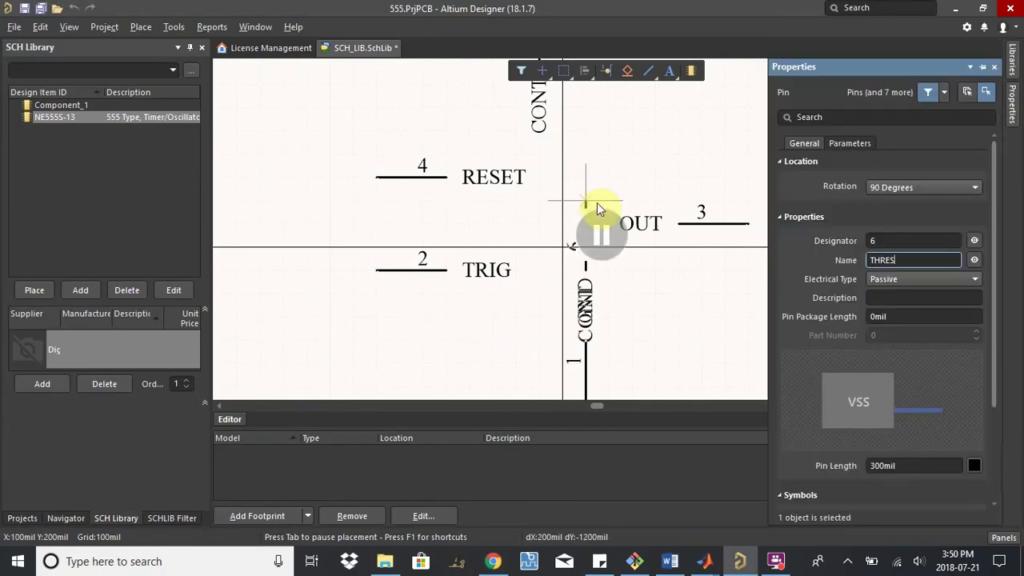
key(Return)
key(alt+Tab)
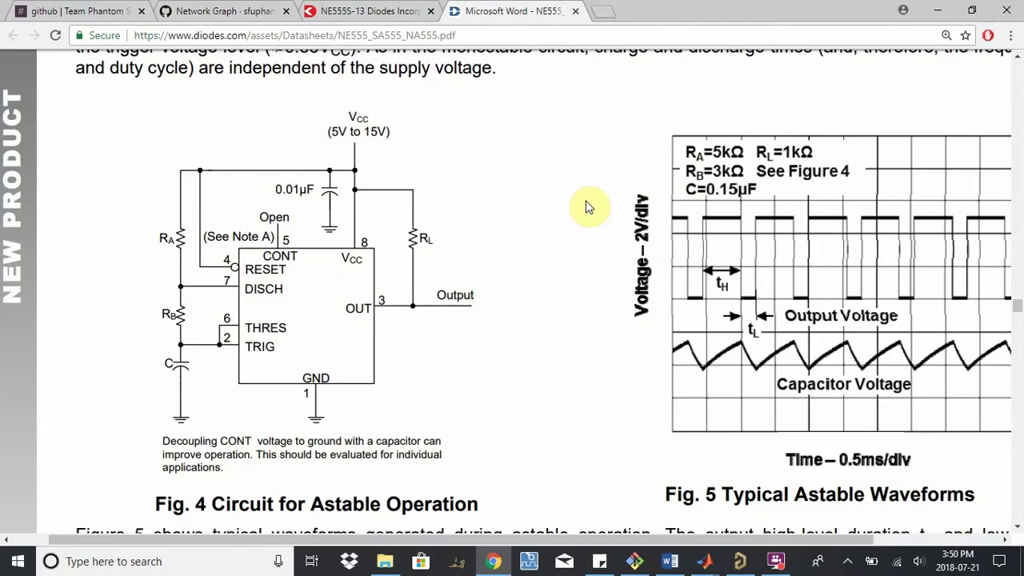
key(alt+Tab)
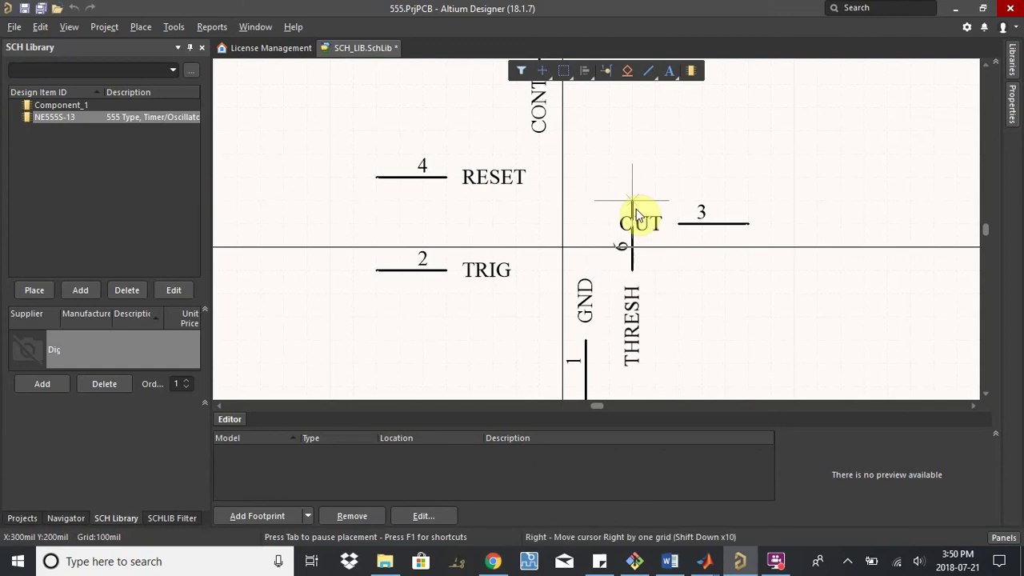
key(Tab)
key(Return)
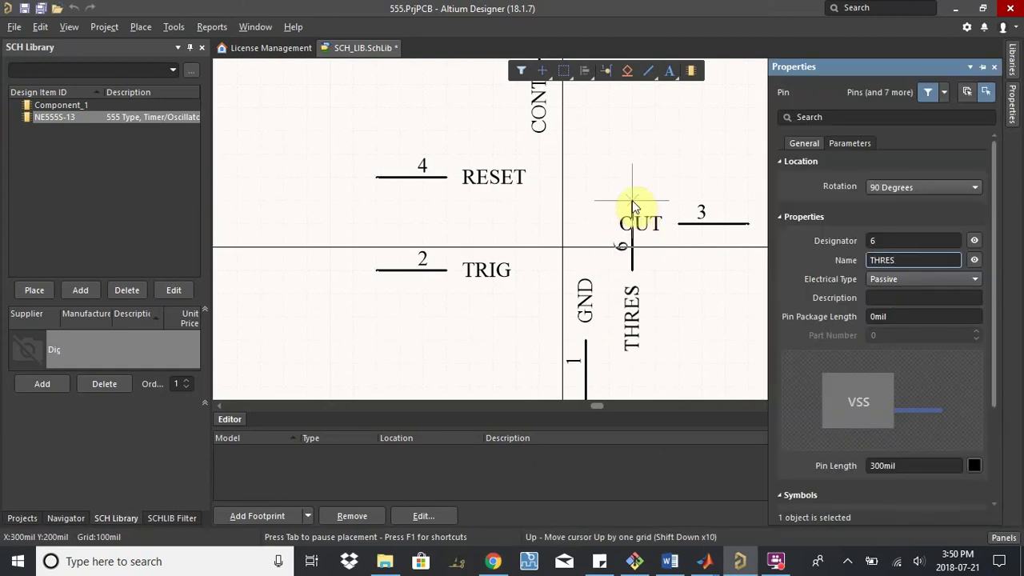
key(space)
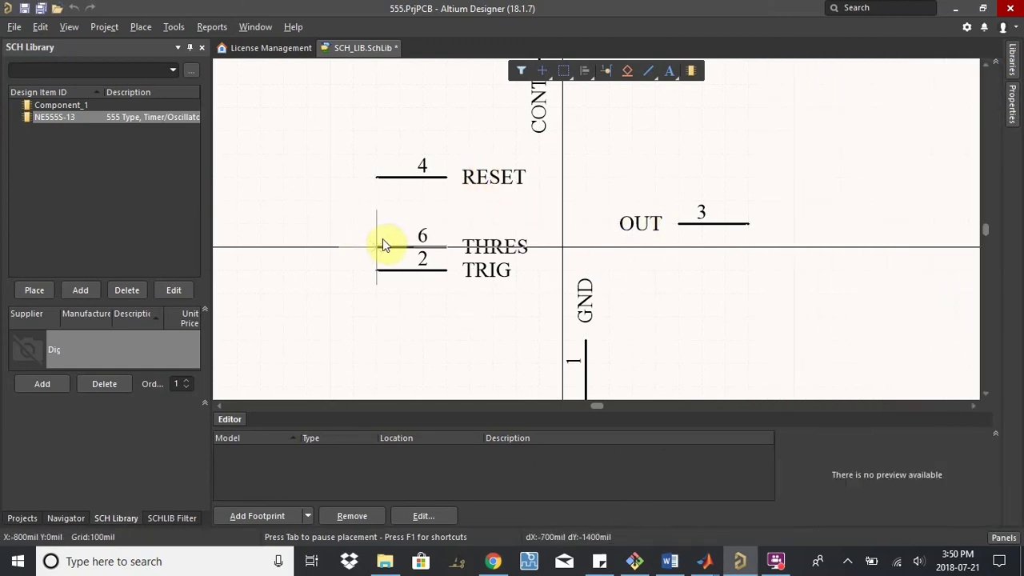
click(376, 244)
- Look up pin 7 in the datasheet, name the pin DISCH, and place it below RESET at X -800 mil, Y 200 mil
key(alt+Tab)
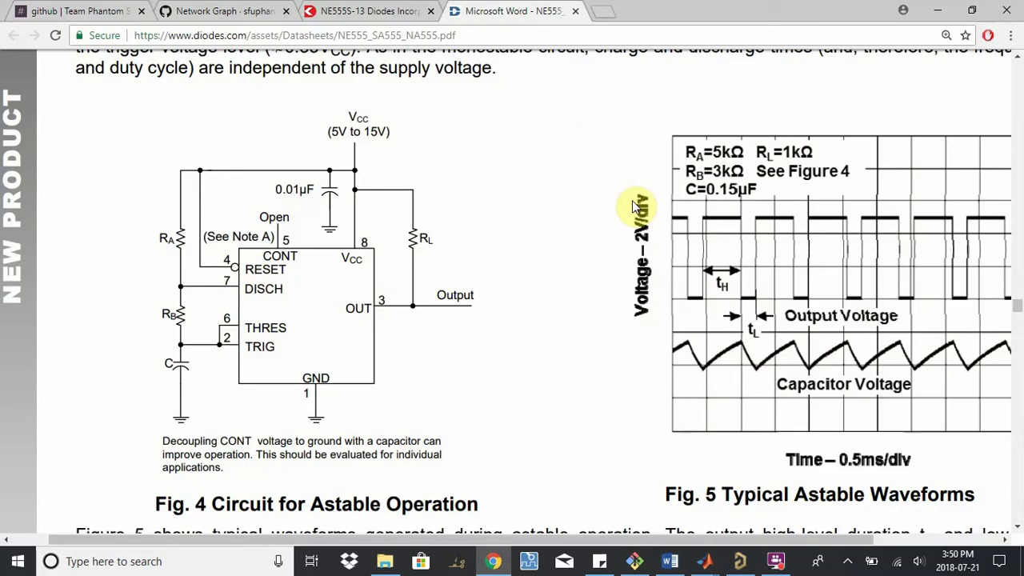
key(alt+Tab)
key(Tab)
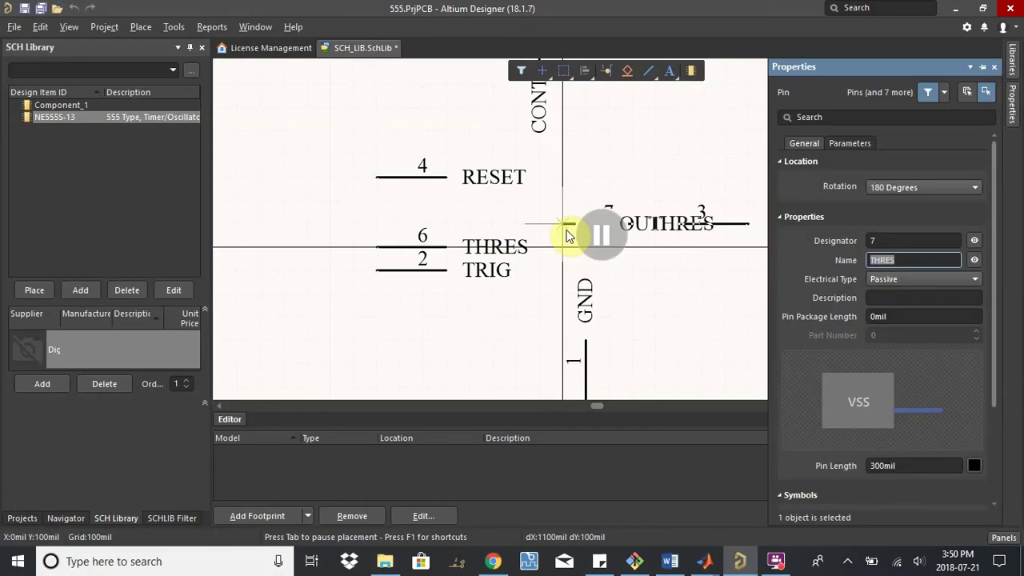
key(Return)
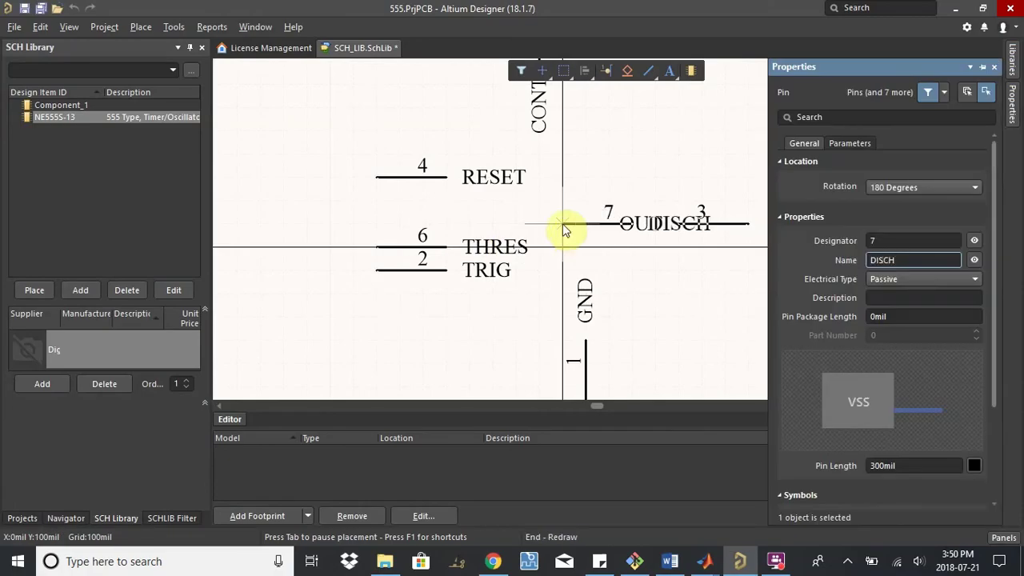
click(377, 202)
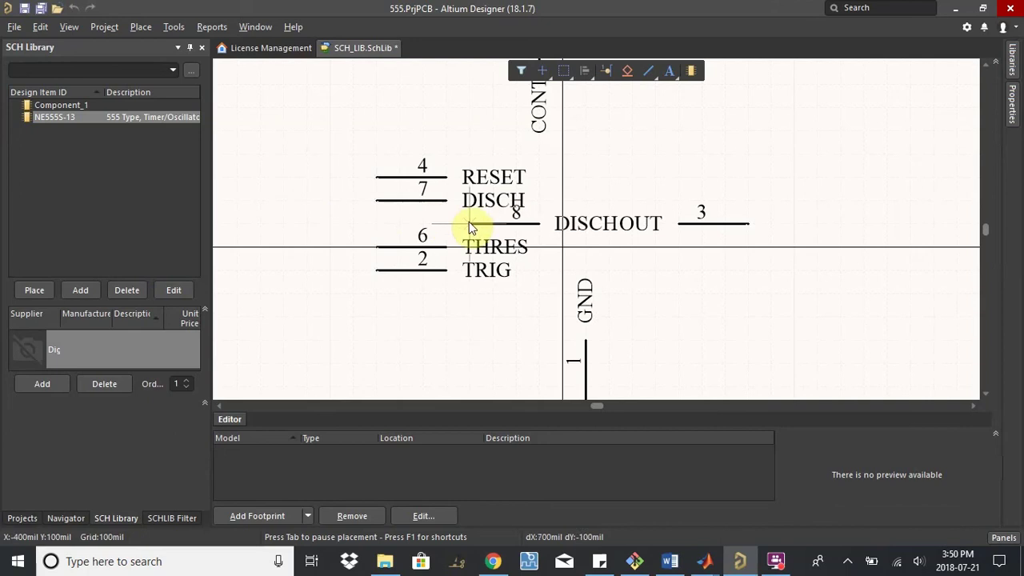
- Look up pin 8 in the datasheet, name the pin VCC, rotate it to point upward, and place it at X 200 mil, Y 1100 mil
key(alt+Tab)
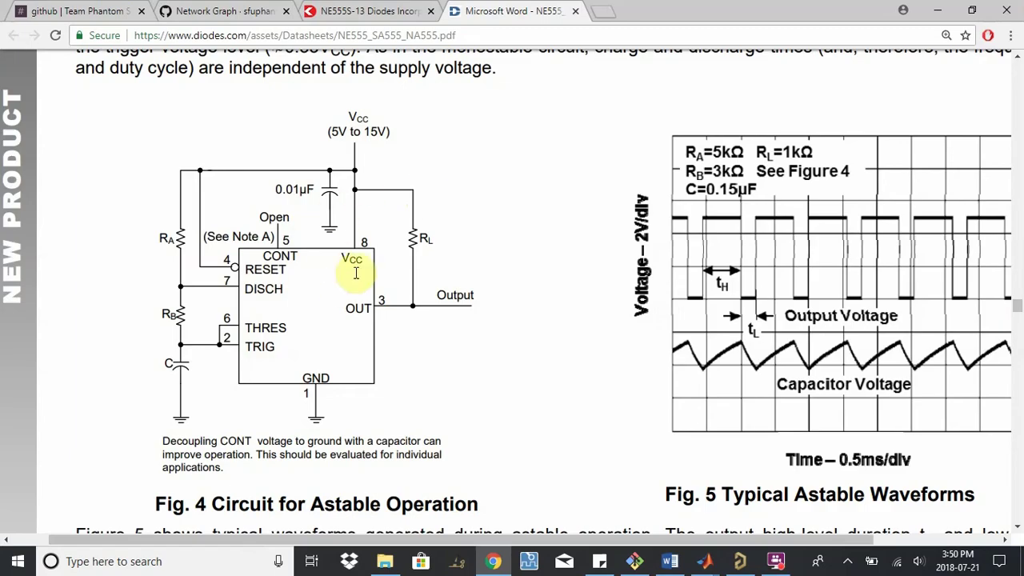
key(alt+Tab)
key(Tab)
text(VCC)
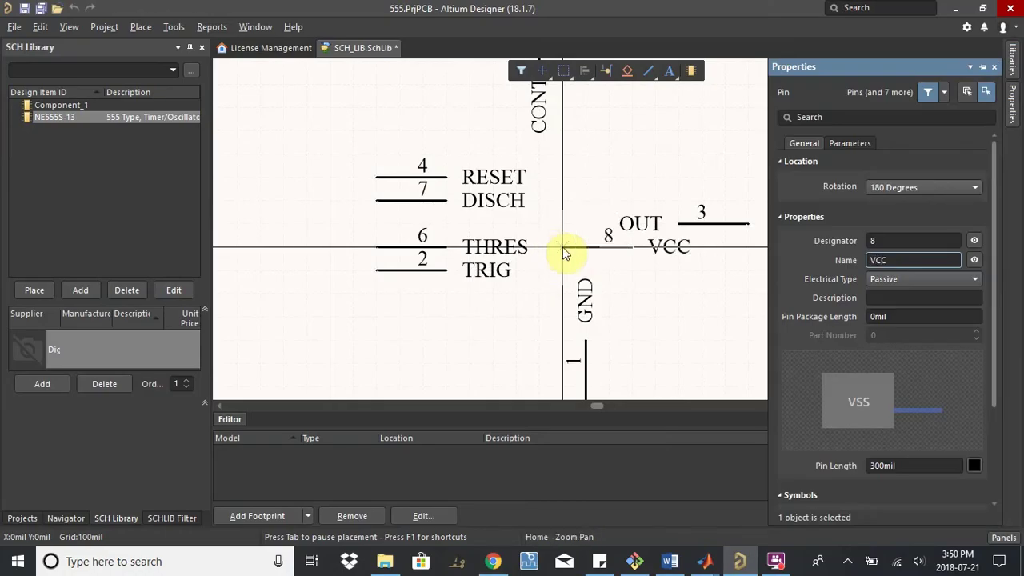
key(Return)
key(space)
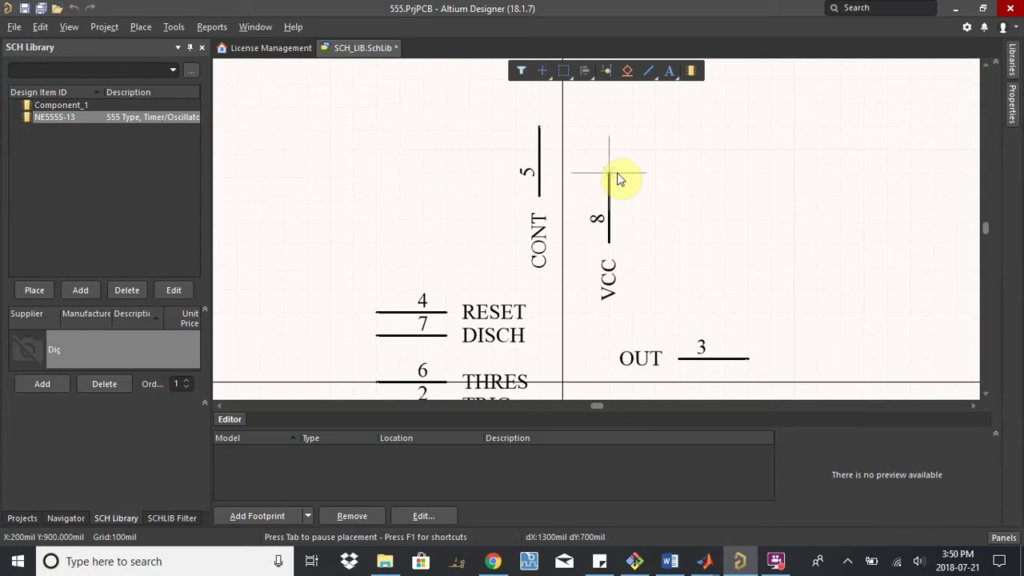
click(604, 140)
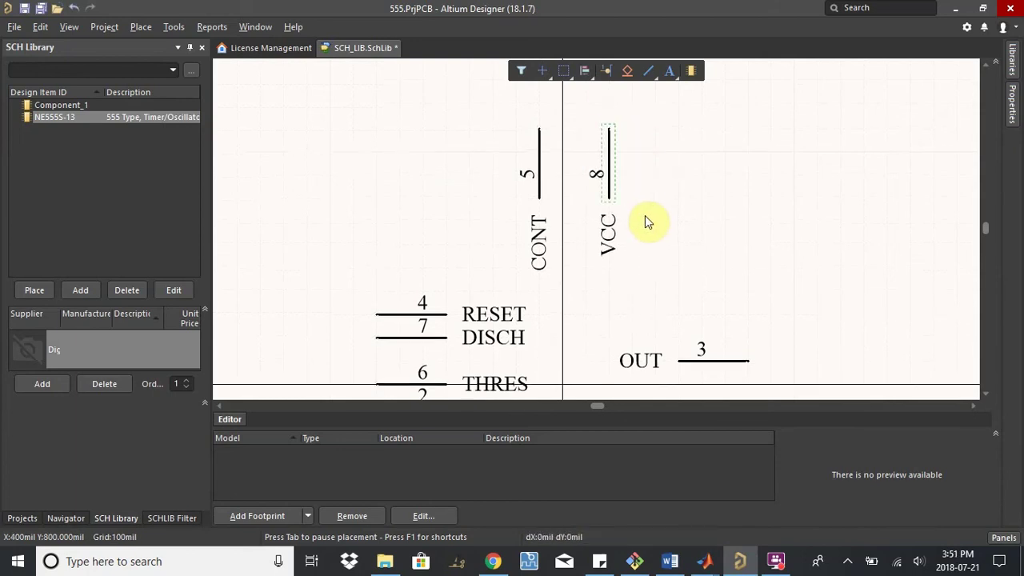
ctrl+scroll(645, 216, down, 3)
ctrl+scroll(613, 228, up, 1)
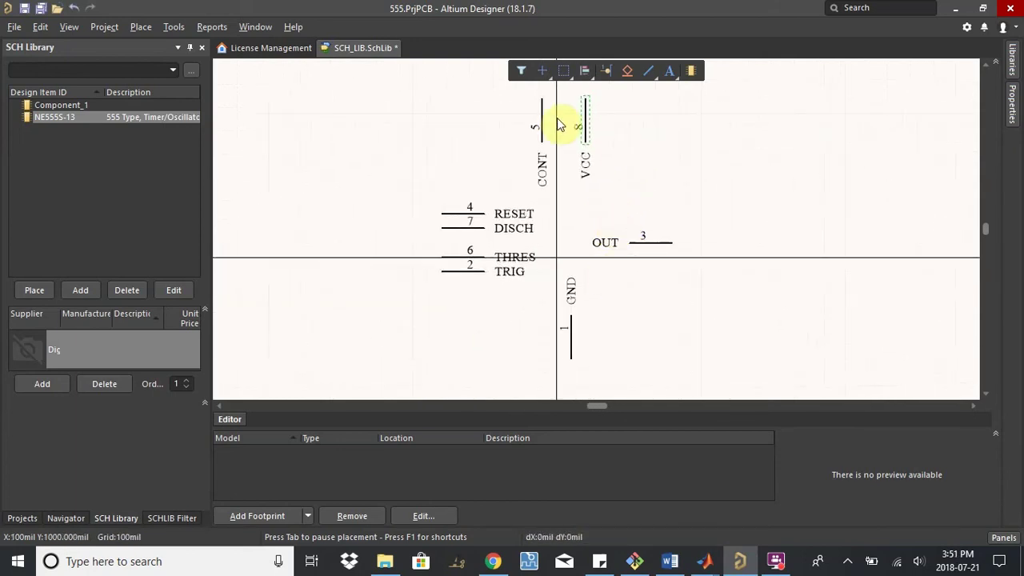
click(132, 29)
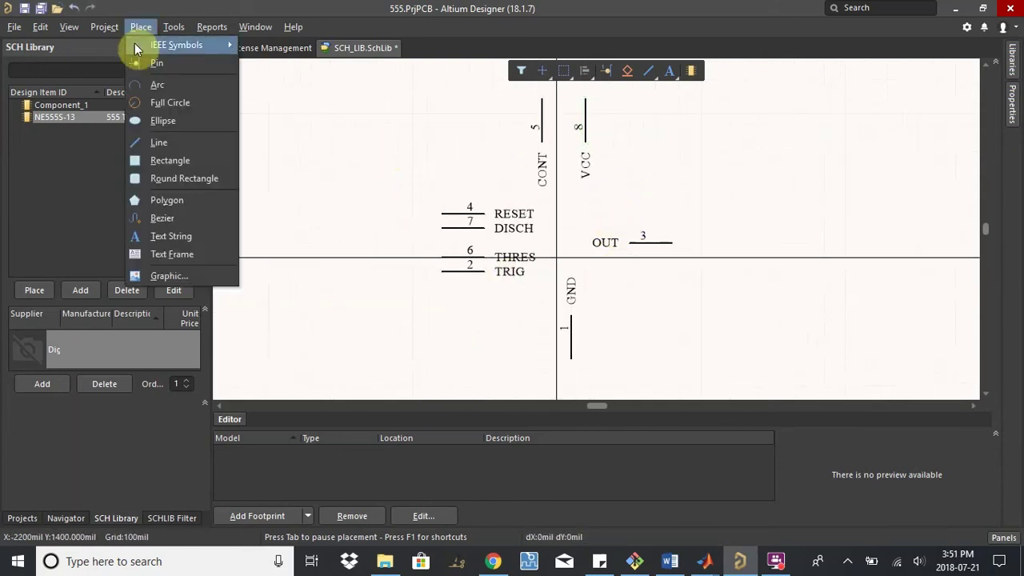
click(174, 154)
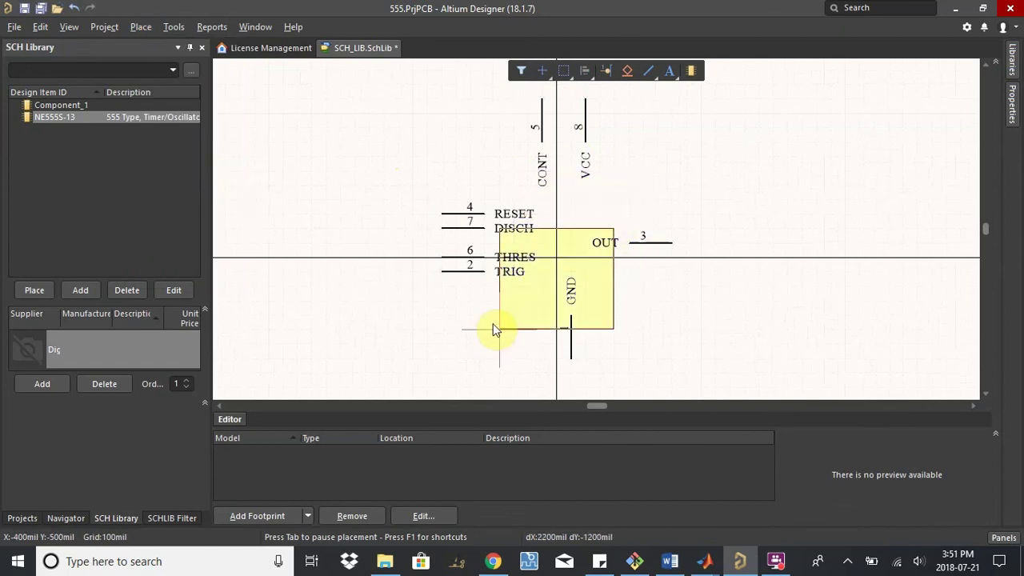
click(485, 301)
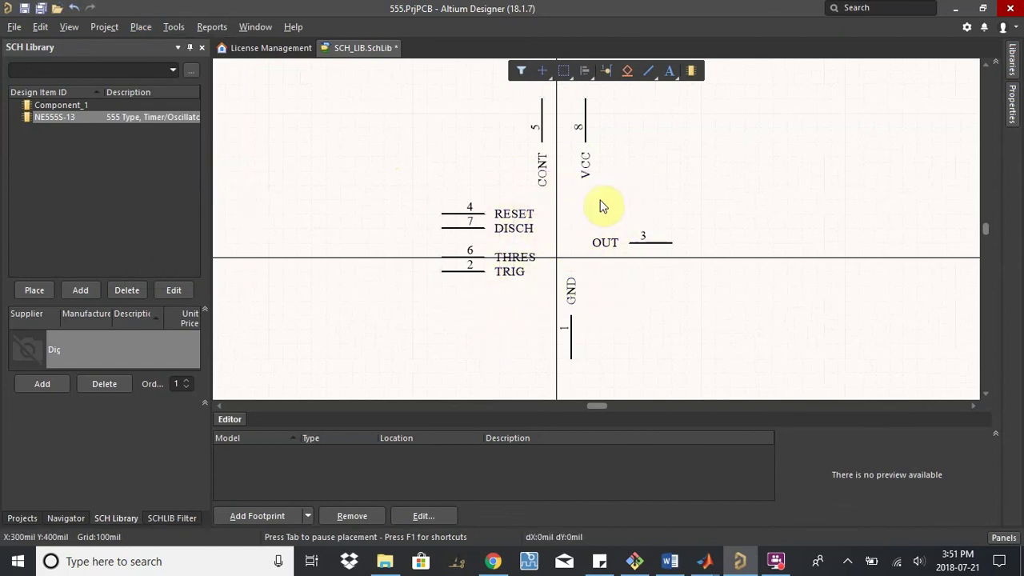
click(610, 160)
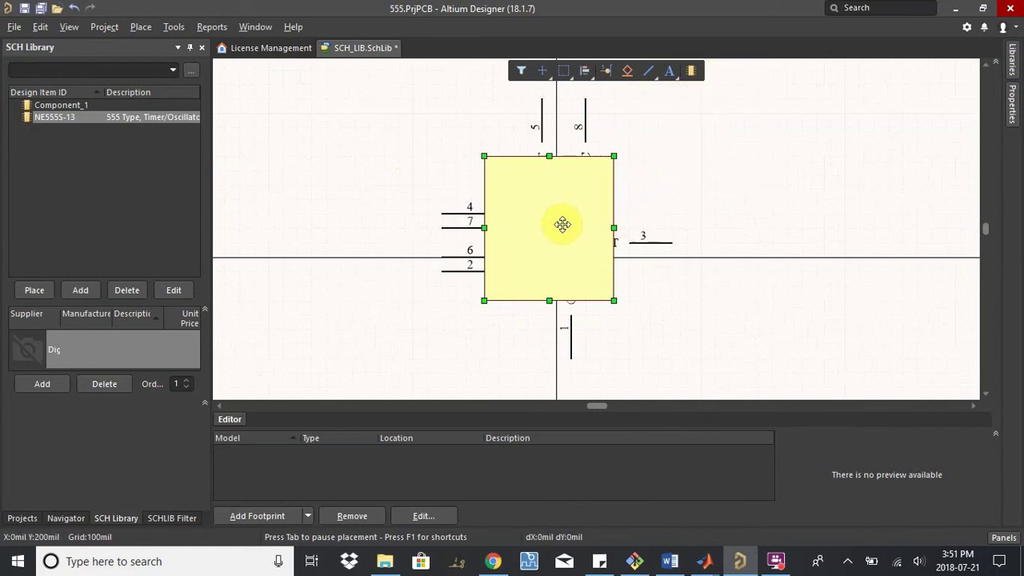
key(Delete)
- Draw the body rectangle between the pins from X -500 mil, Y -300 mil to X 400 mil, Y 800 mil
click(140, 27)
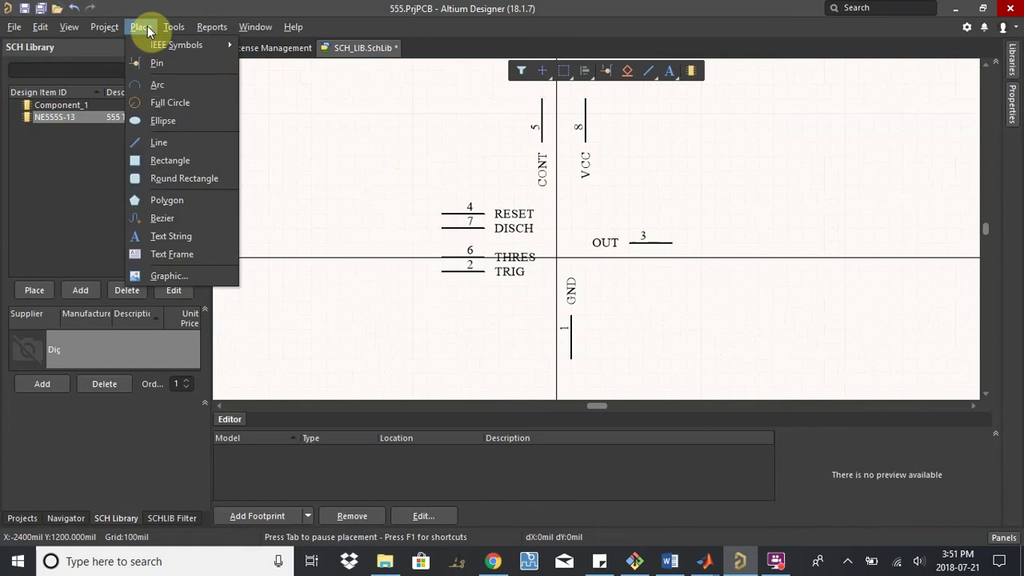
click(160, 158)
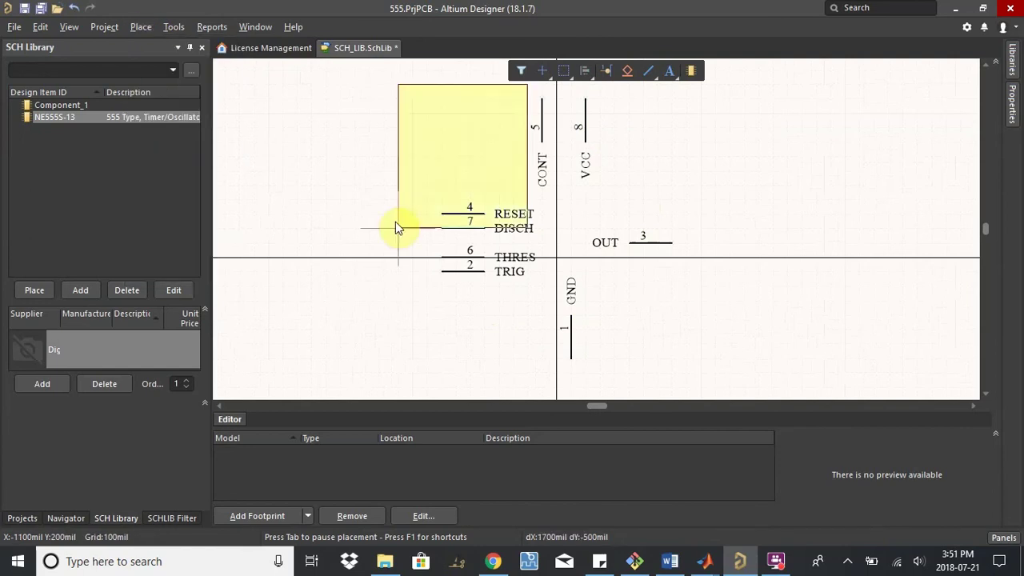
click(480, 298)
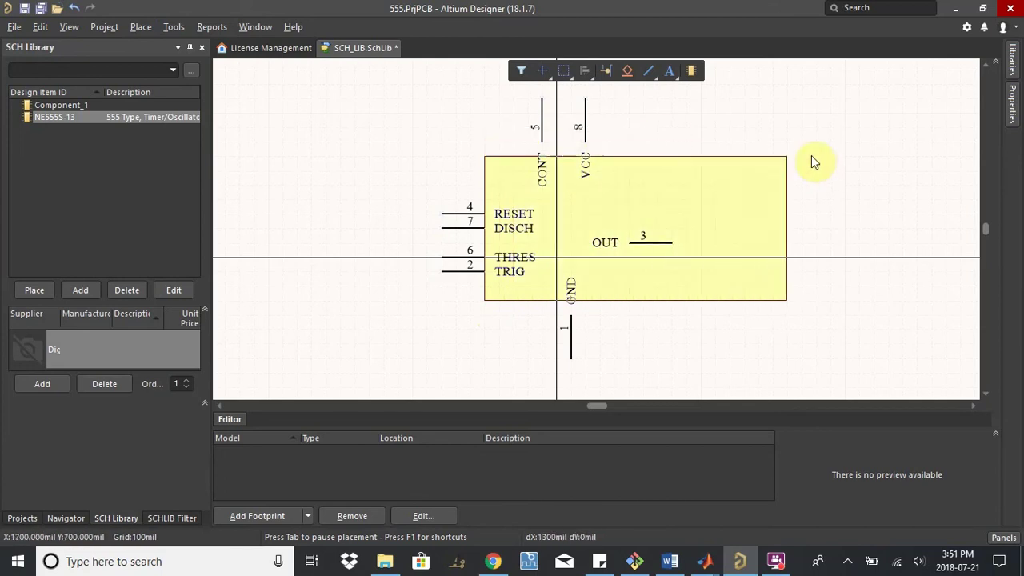
click(632, 145)
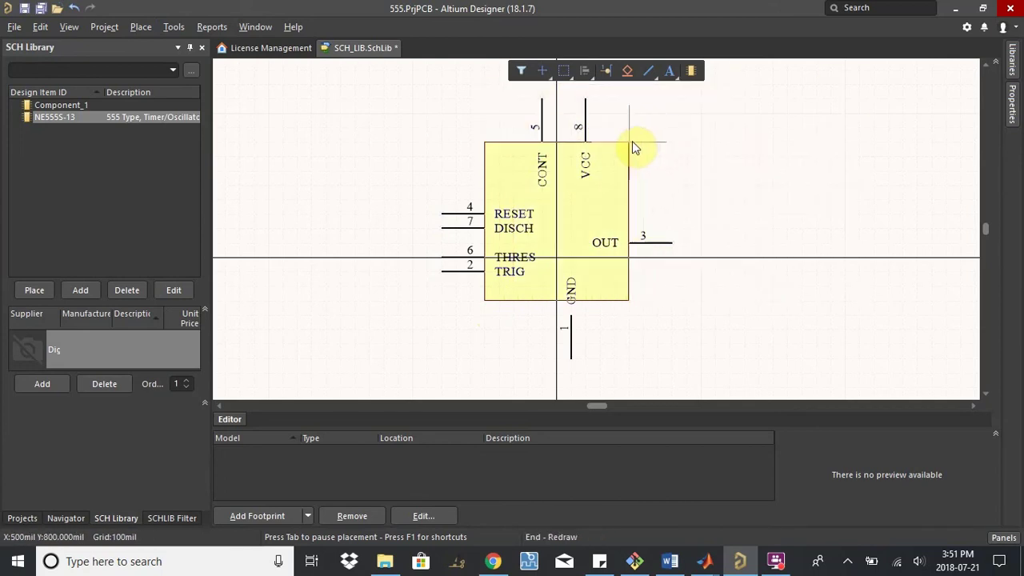
key(Left)
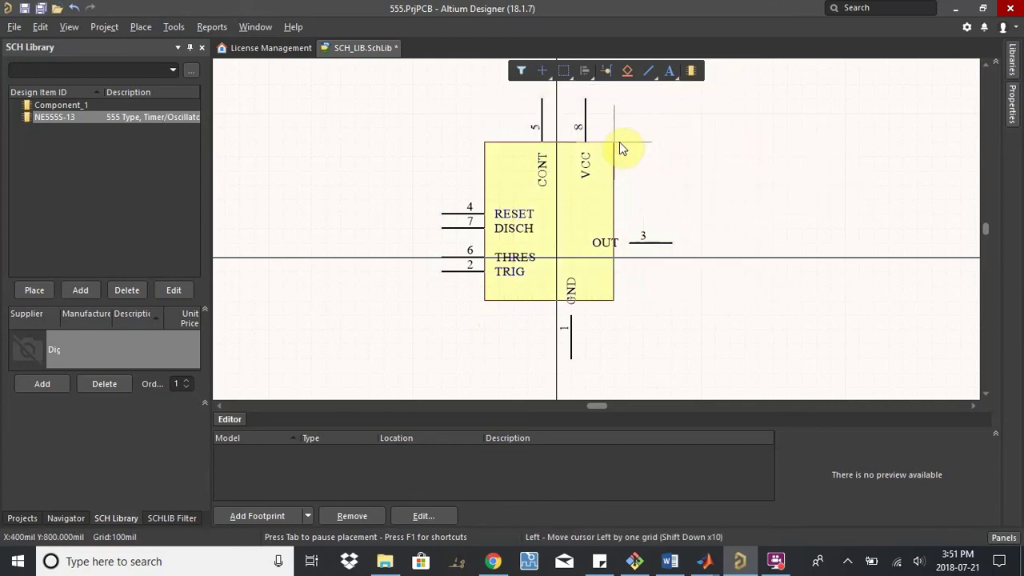
key(Right)
key(Up)
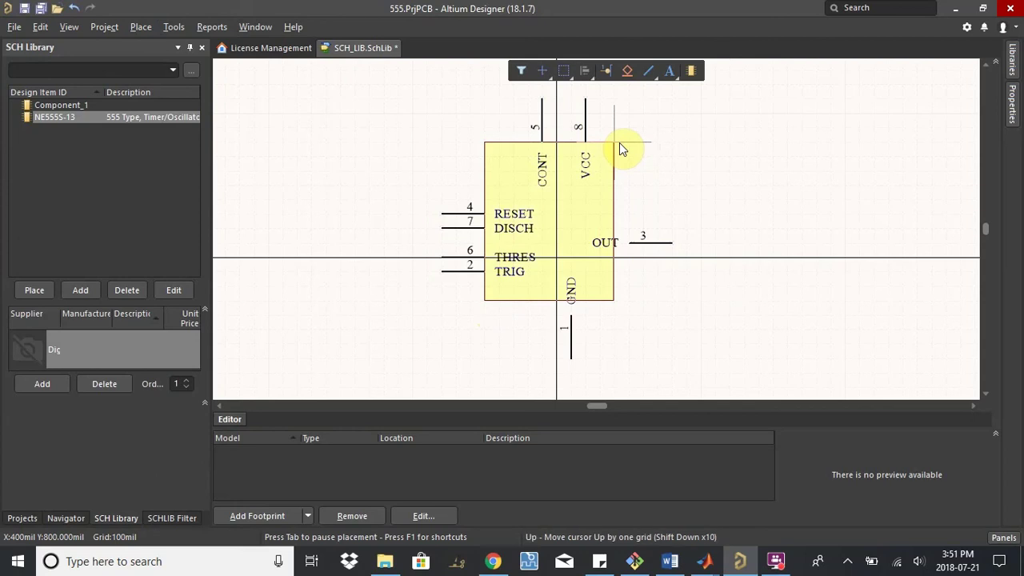
click(620, 143)
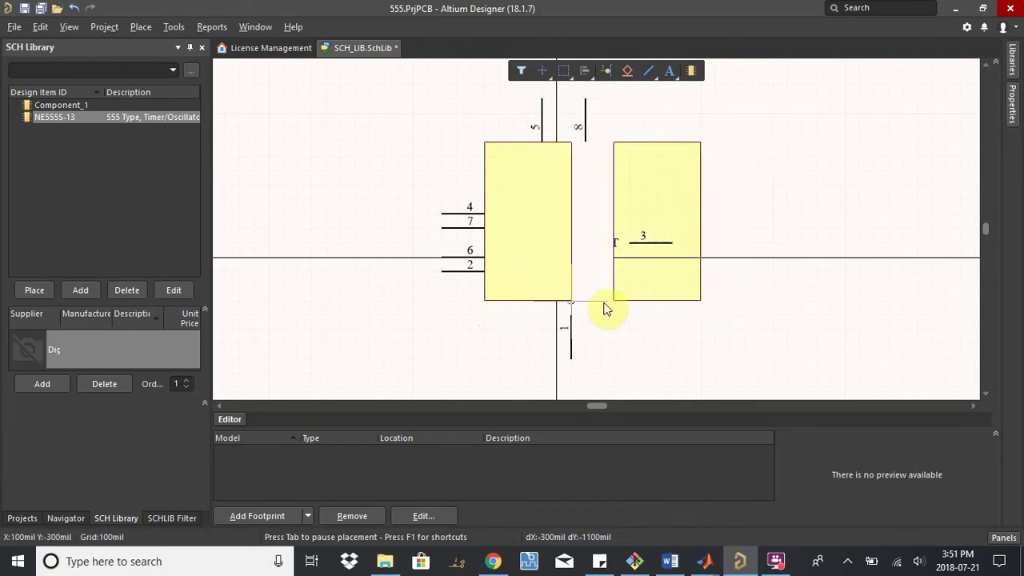
key(Escape)
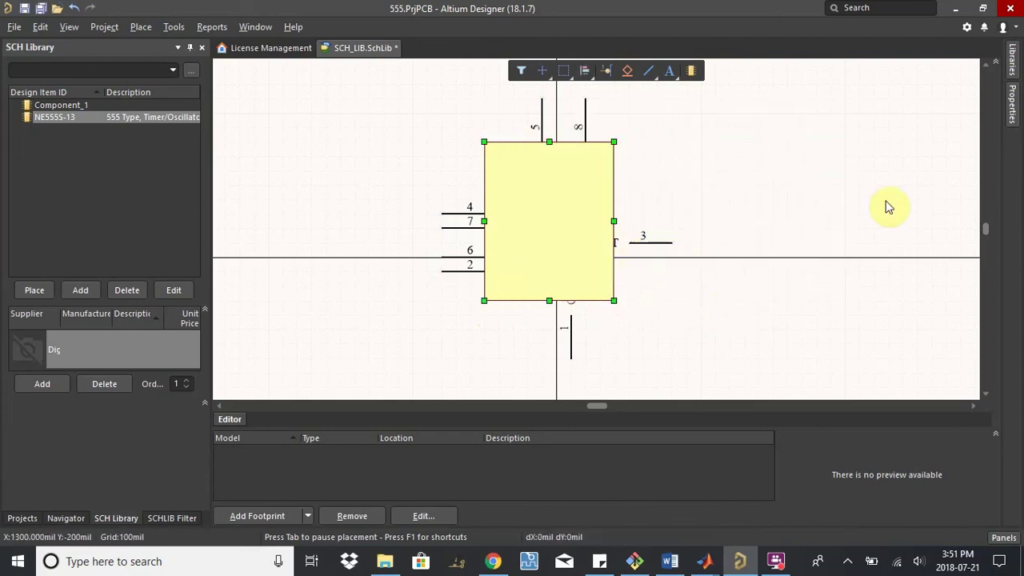
- Move the OUT pin and the GND pin 100 mil inward so each touches the body rectangle's edge
click(663, 211)
click(650, 251)
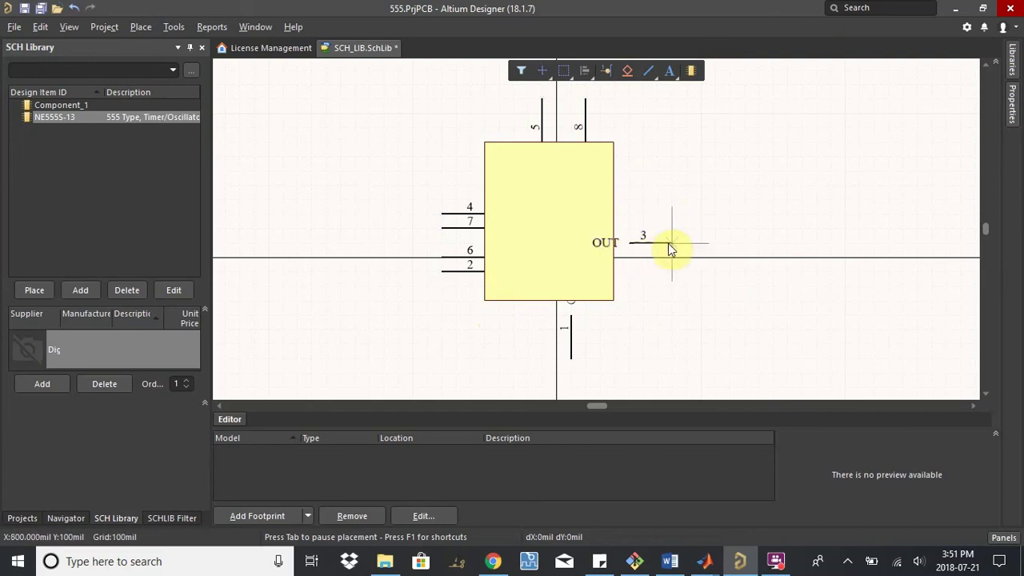
key(Escape)
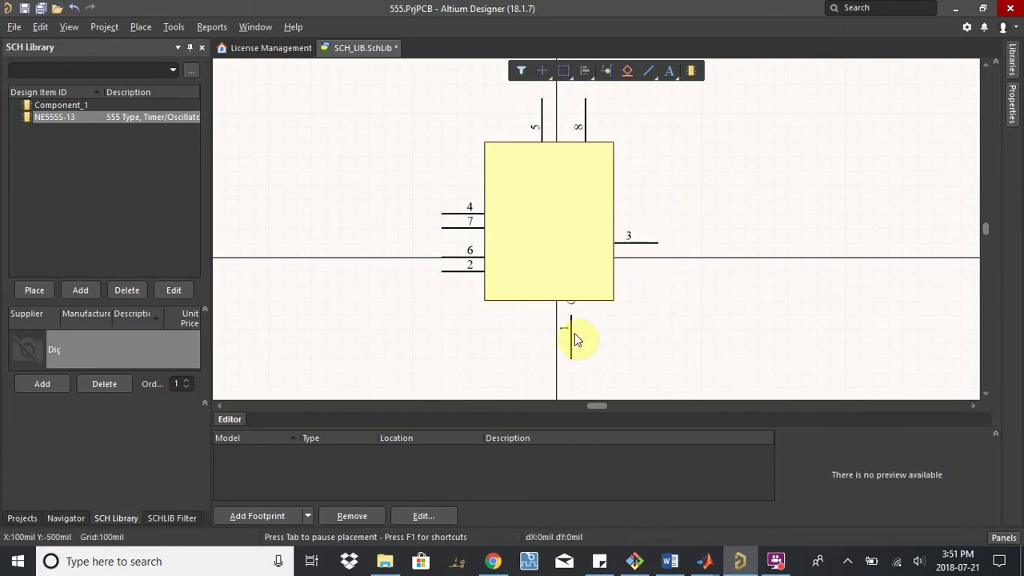
click(572, 342)
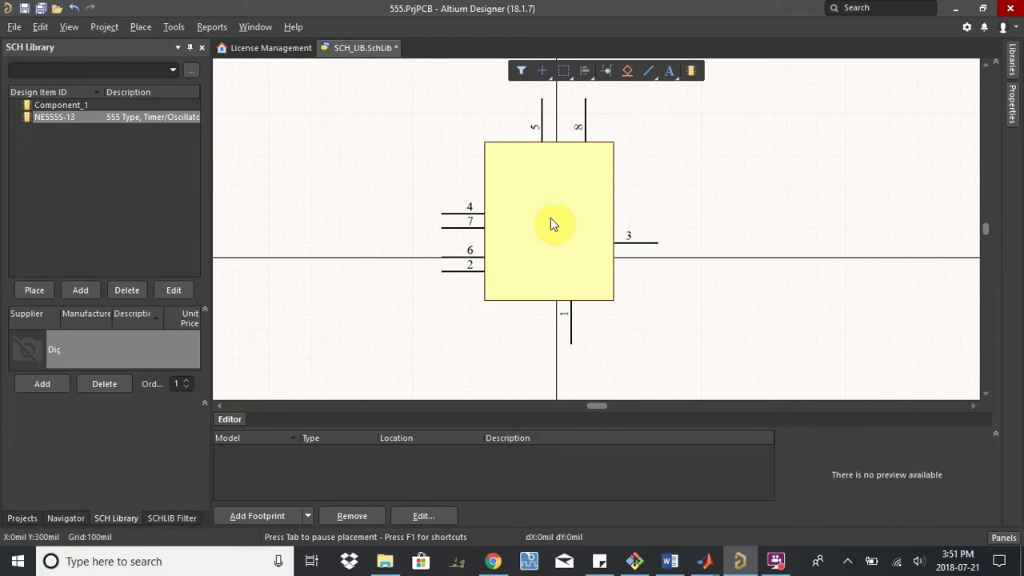
- Send the body rectangle to the back, behind the pin names
click(40, 26)
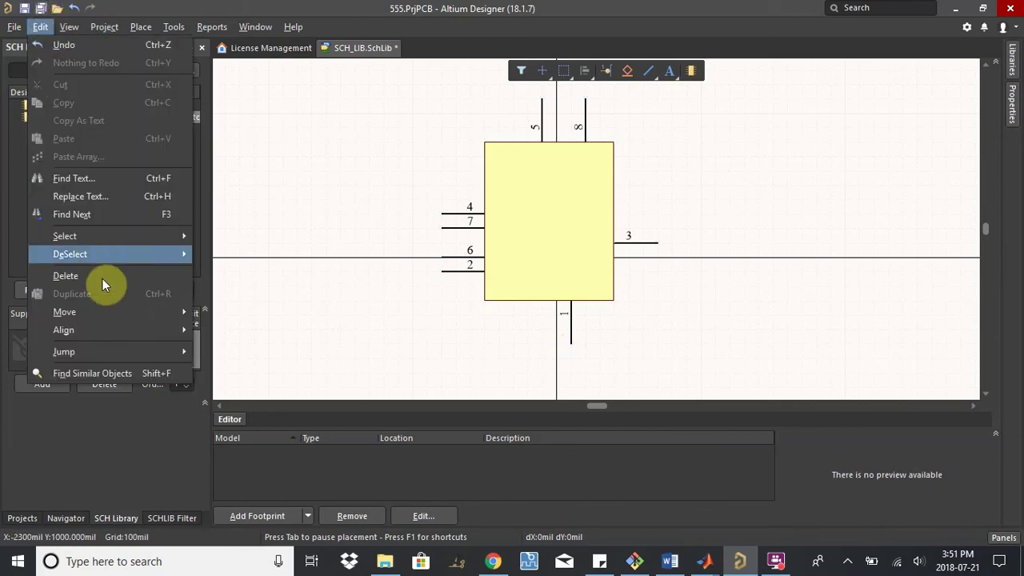
mouse_move(112, 321)
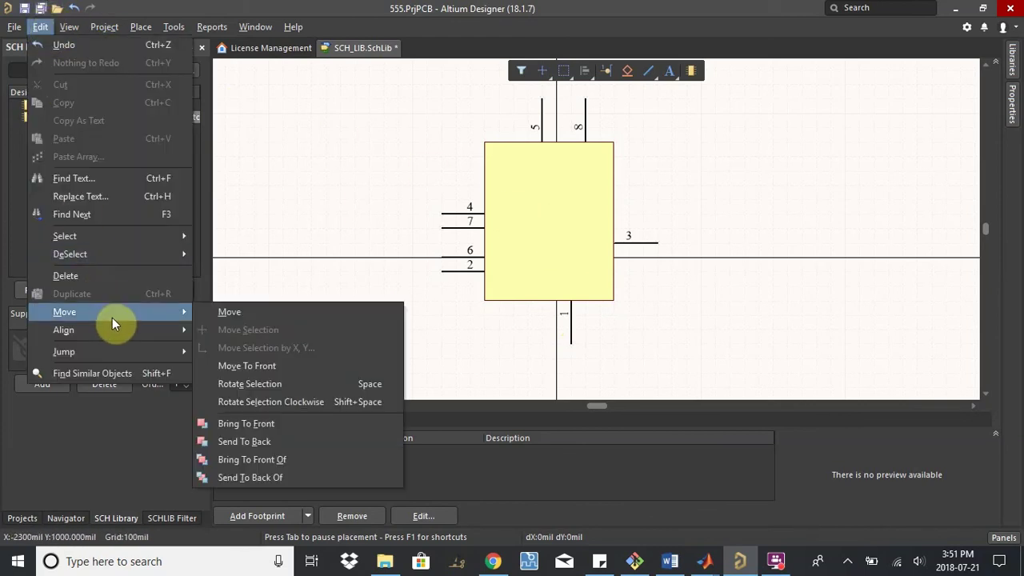
click(295, 439)
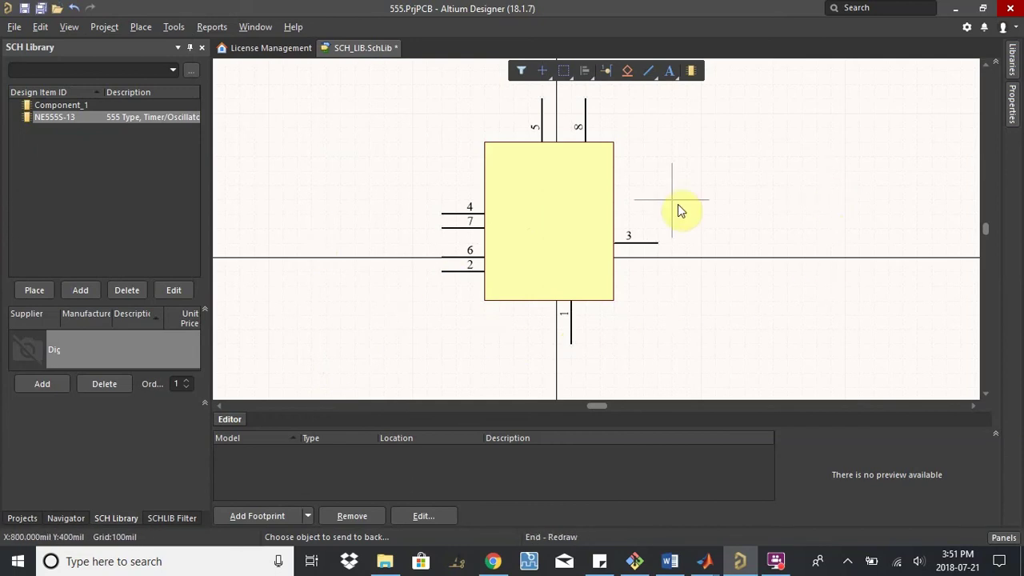
click(538, 236)
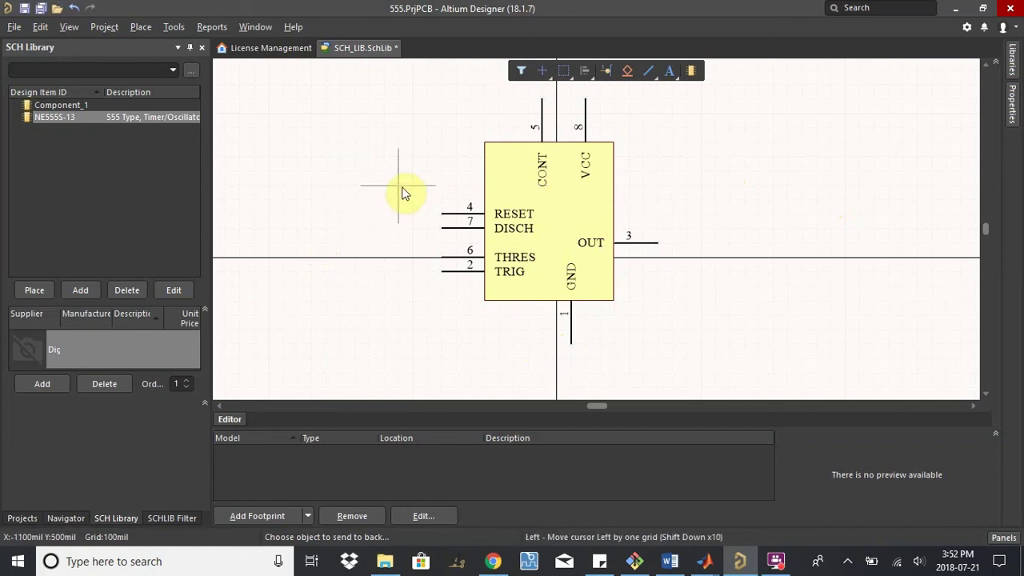
key(p)
key(l)
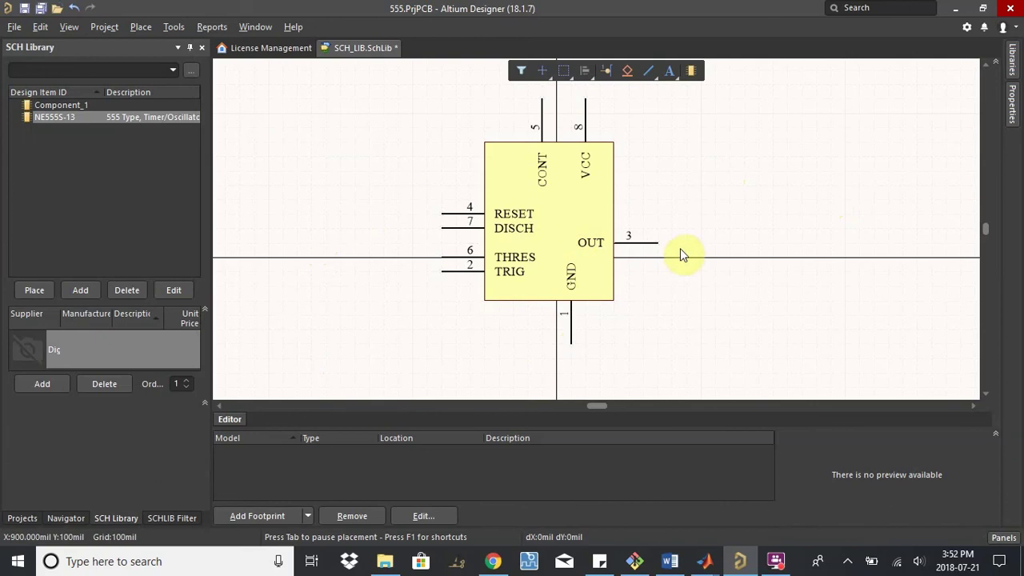
- Shift the GND pin to X 0 mil, the CONT and VCC pins down 100 mil, and the body's top edge to Y 700 mil
ctrl+scroll(525, 270, up, 1)
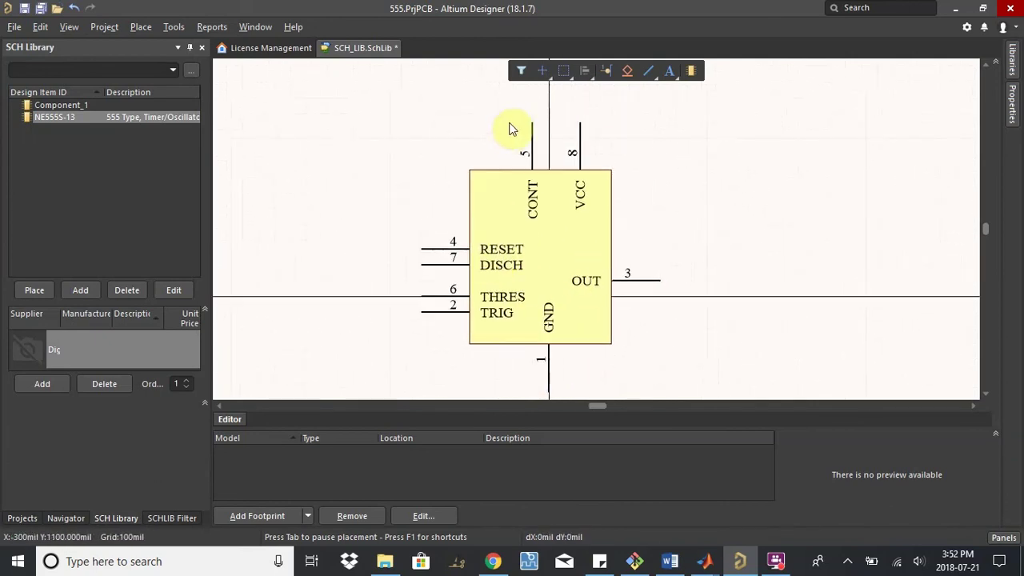
click(533, 150)
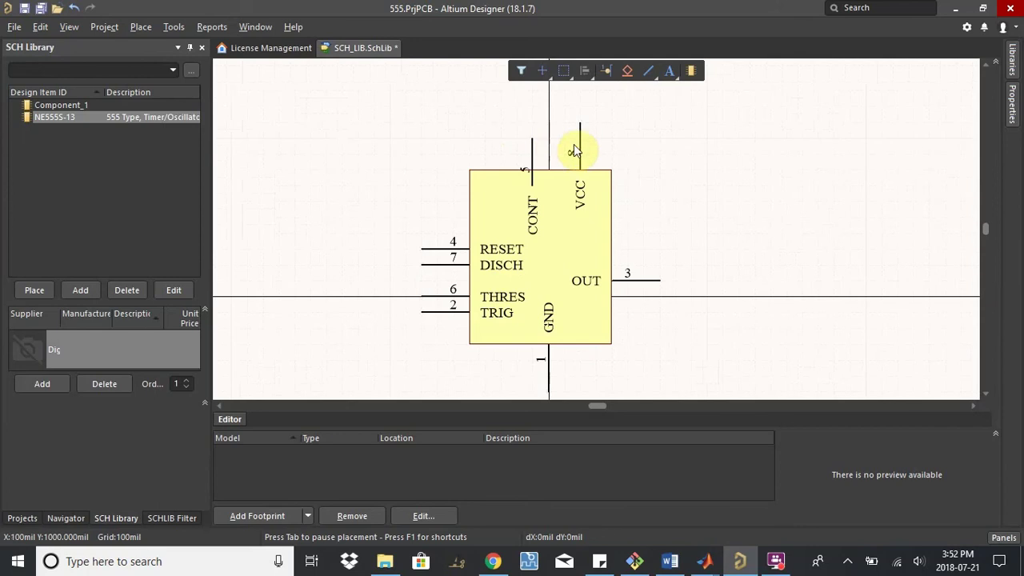
click(580, 152)
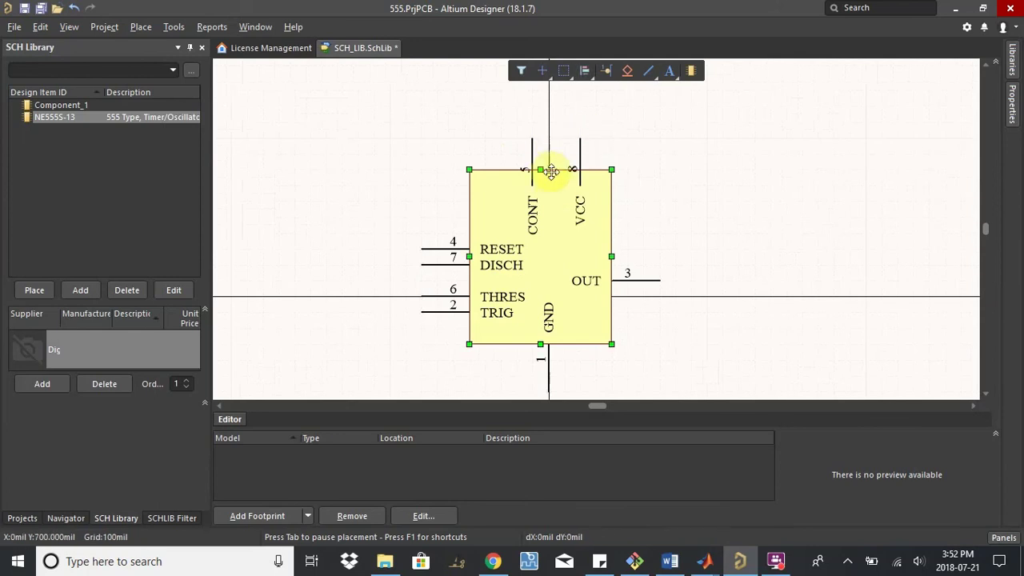
drag(540, 170, 540, 186)
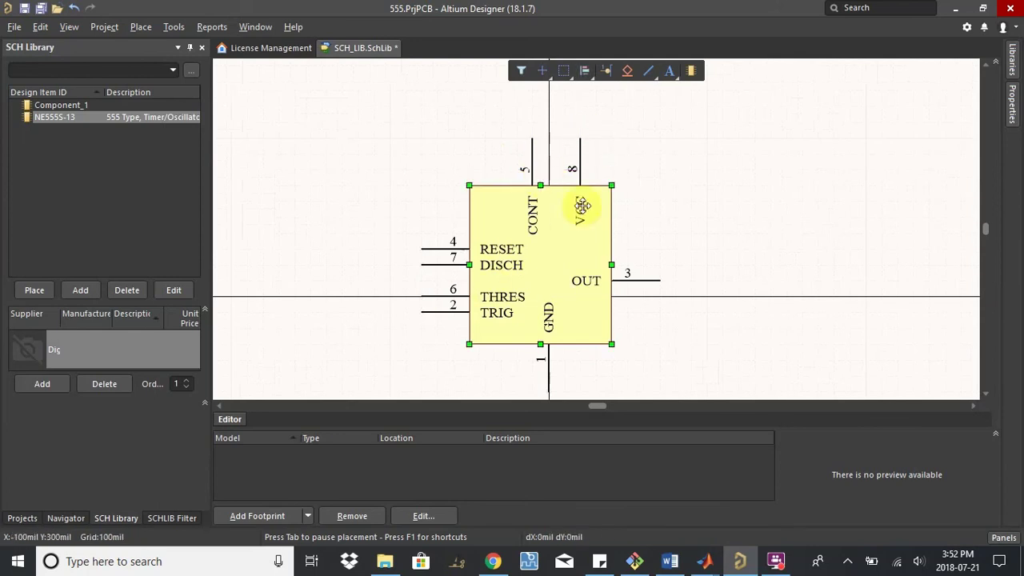
- Move the RESET pin away from the body to X -1100 mil, Y 400 mil to examine its connection end
ctrl+scroll(458, 310, up, 2)
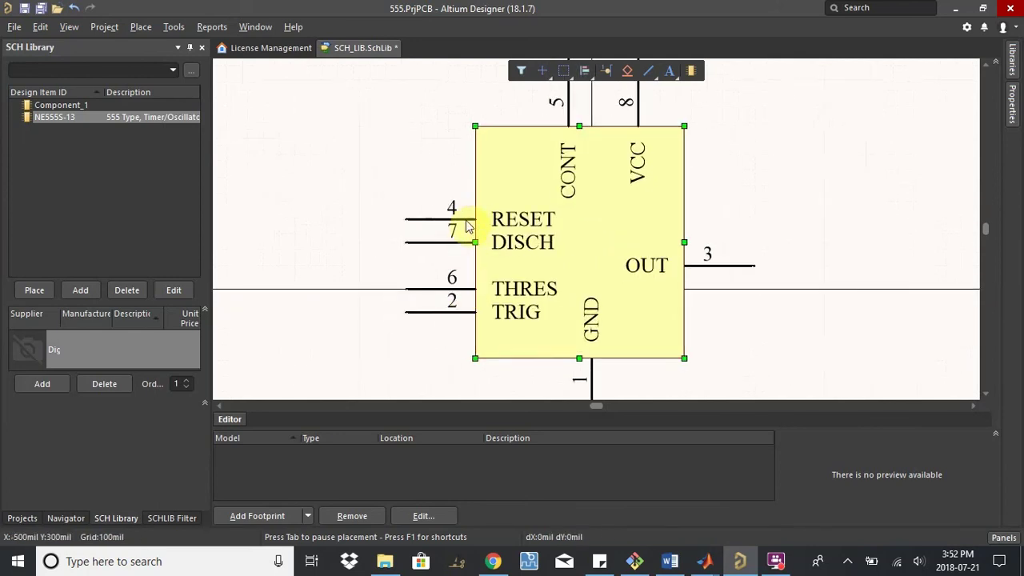
drag(466, 217, 453, 188)
key(Escape)
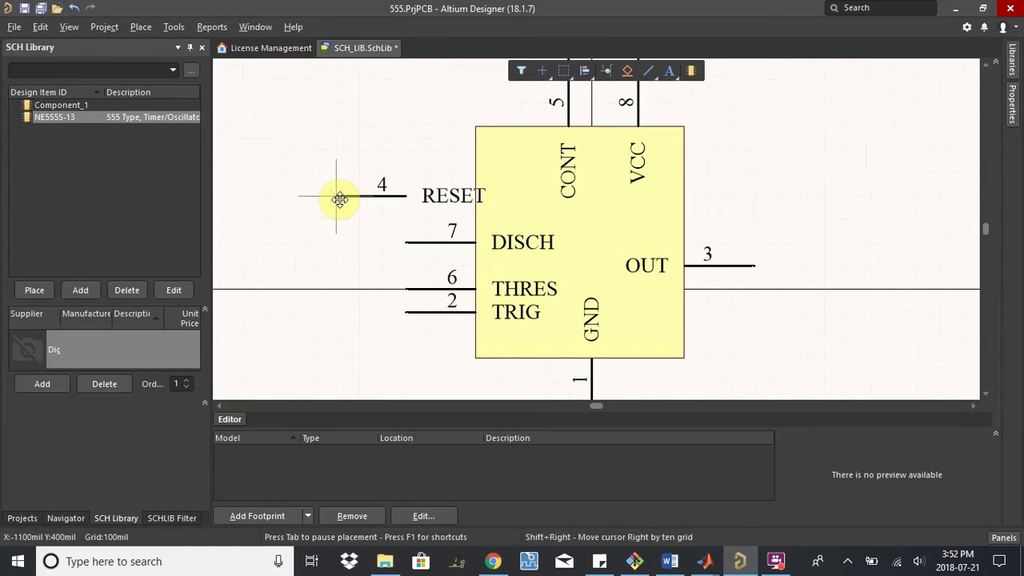
click(338, 199)
click(344, 198)
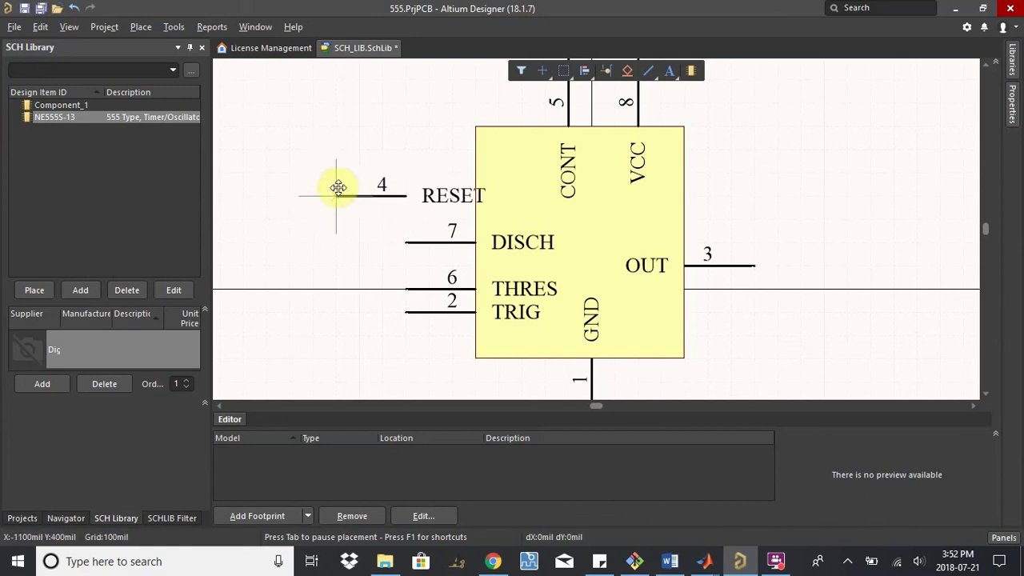
- Try the RESET pin rotated 180 degrees at the body, then rotate it back and place it at X -800 mil, Y 300 mil
drag(338, 187, 473, 213)
key(space)
key(space)
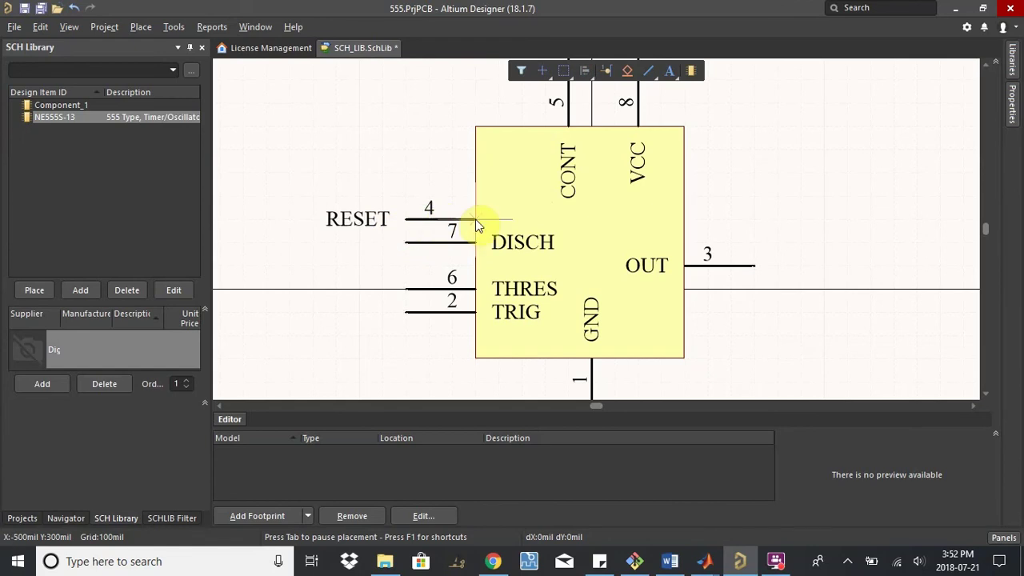
key(space)
key(space)
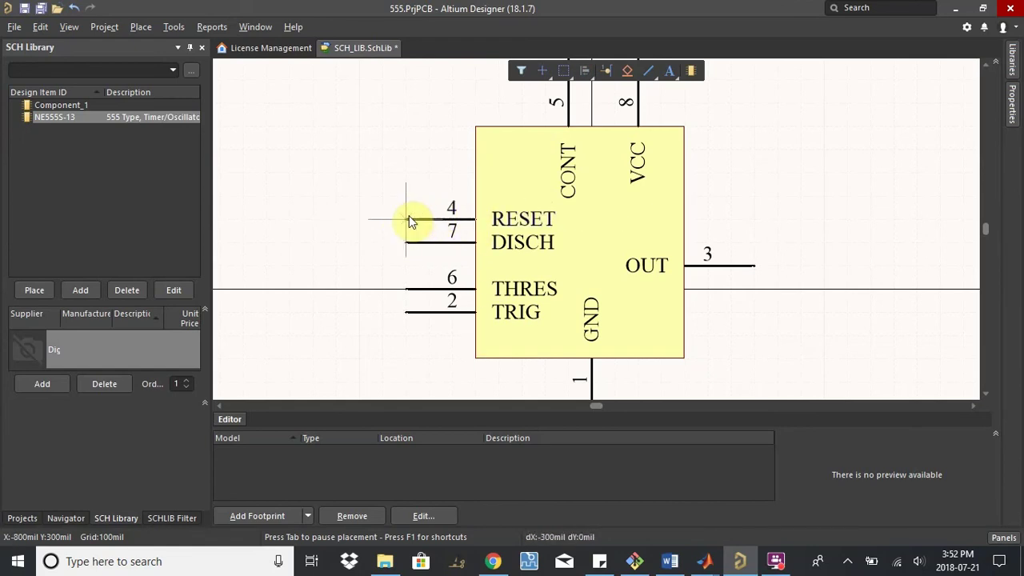
click(409, 216)
- Save the SCH_LIB.SchLib schematic library
ctrl+scroll(570, 228, down, 2)
shift+scroll(568, 224, right, 1)
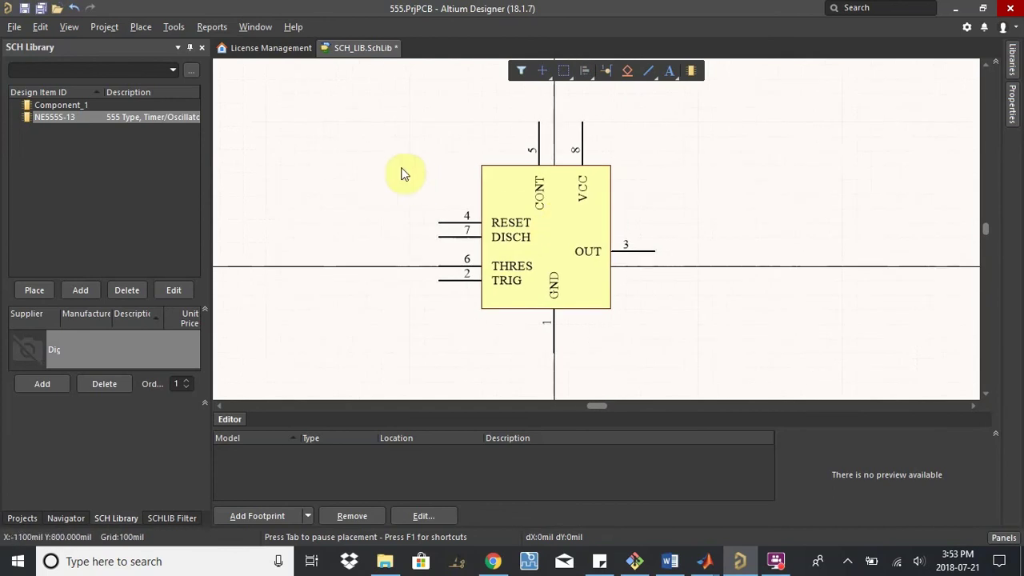
click(24, 8)
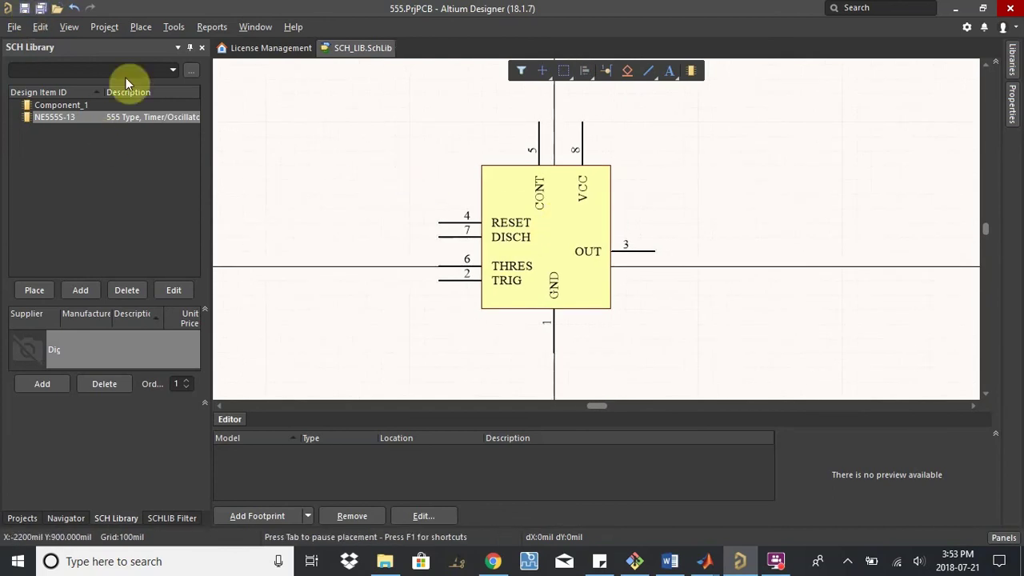
click(418, 154)
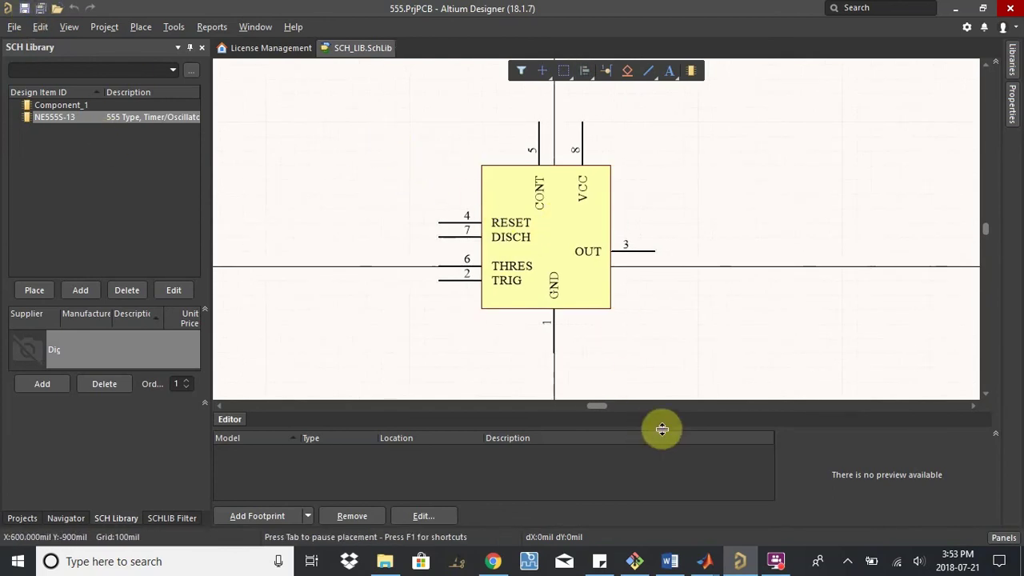
- Switch to the Git Bash terminal, check the repository with git status, and stage all changes with git add -A
click(633, 562)
text(git status)
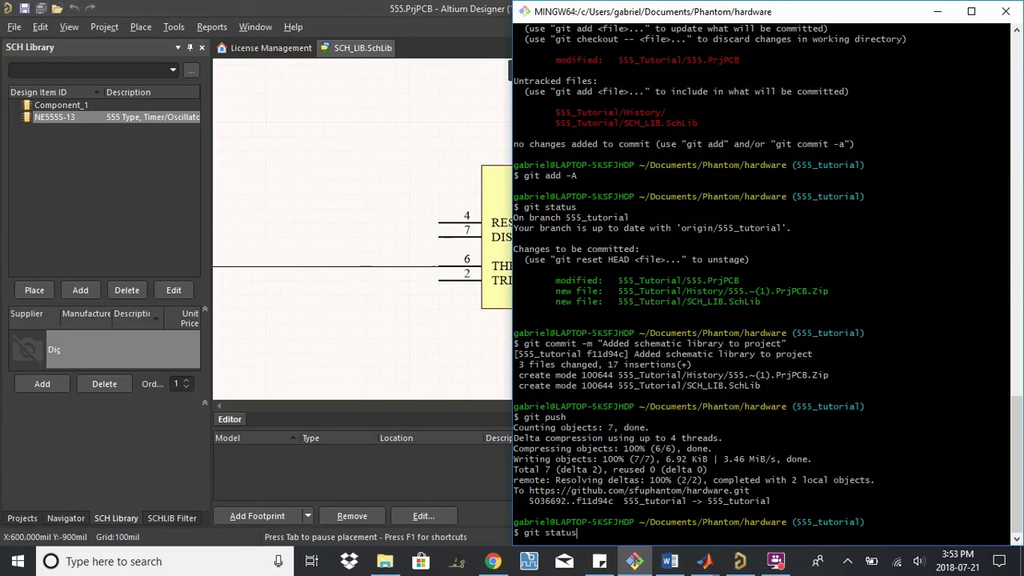
key(Return)
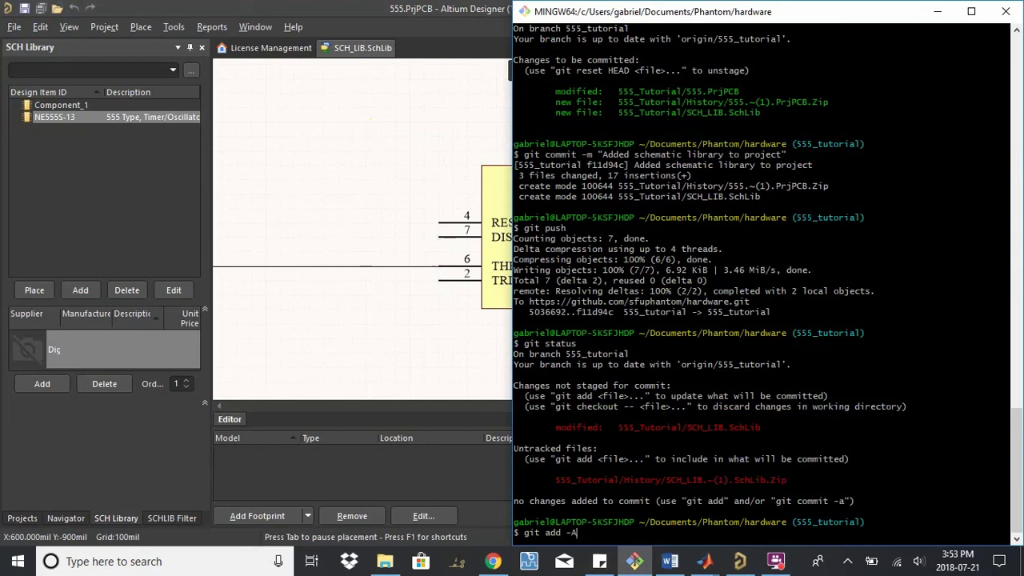
key(Return)
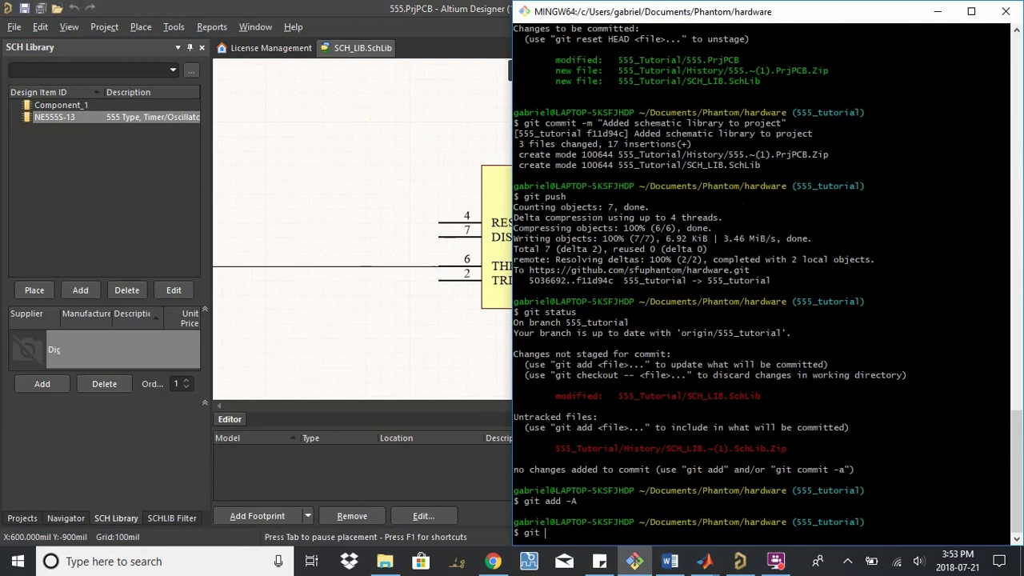